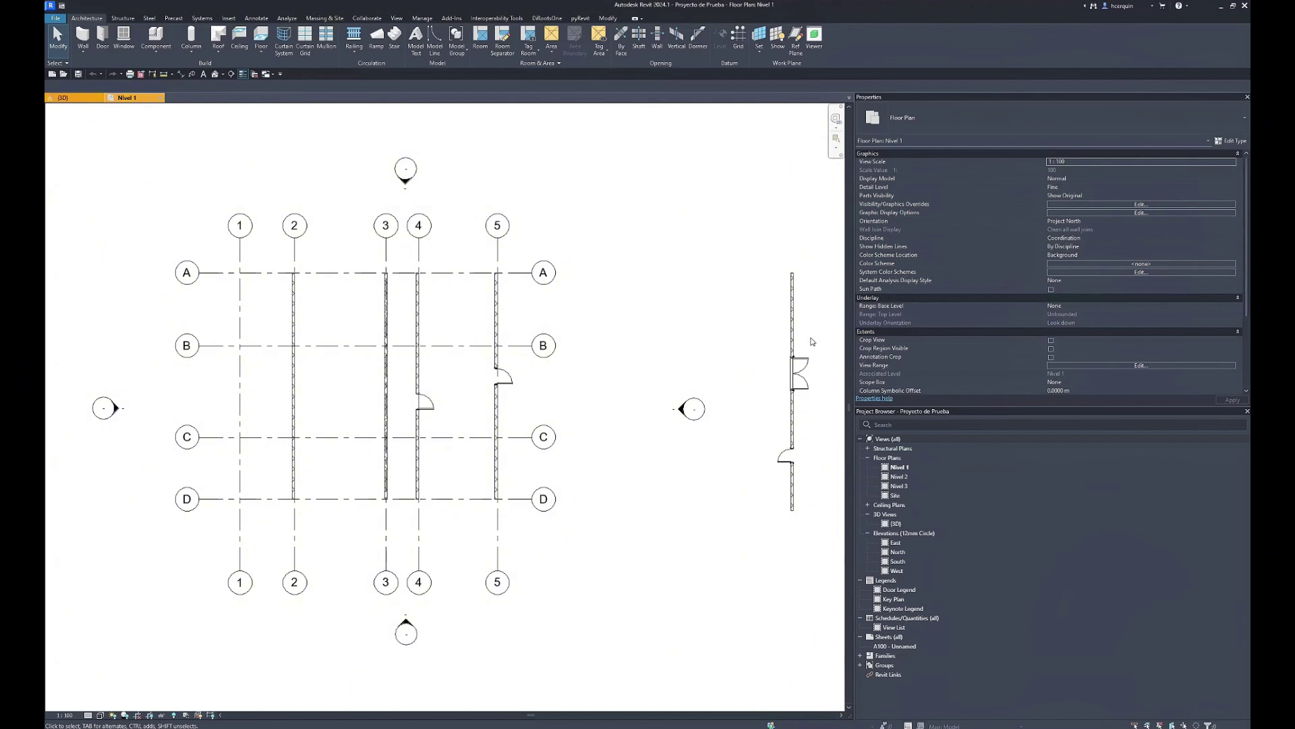
- Select the Doors_ExtDbl_Flush 1830x2110mm double door in the right-hand wall of the Nivel 1 plan
middle_click_drag(753, 361, 678, 367)
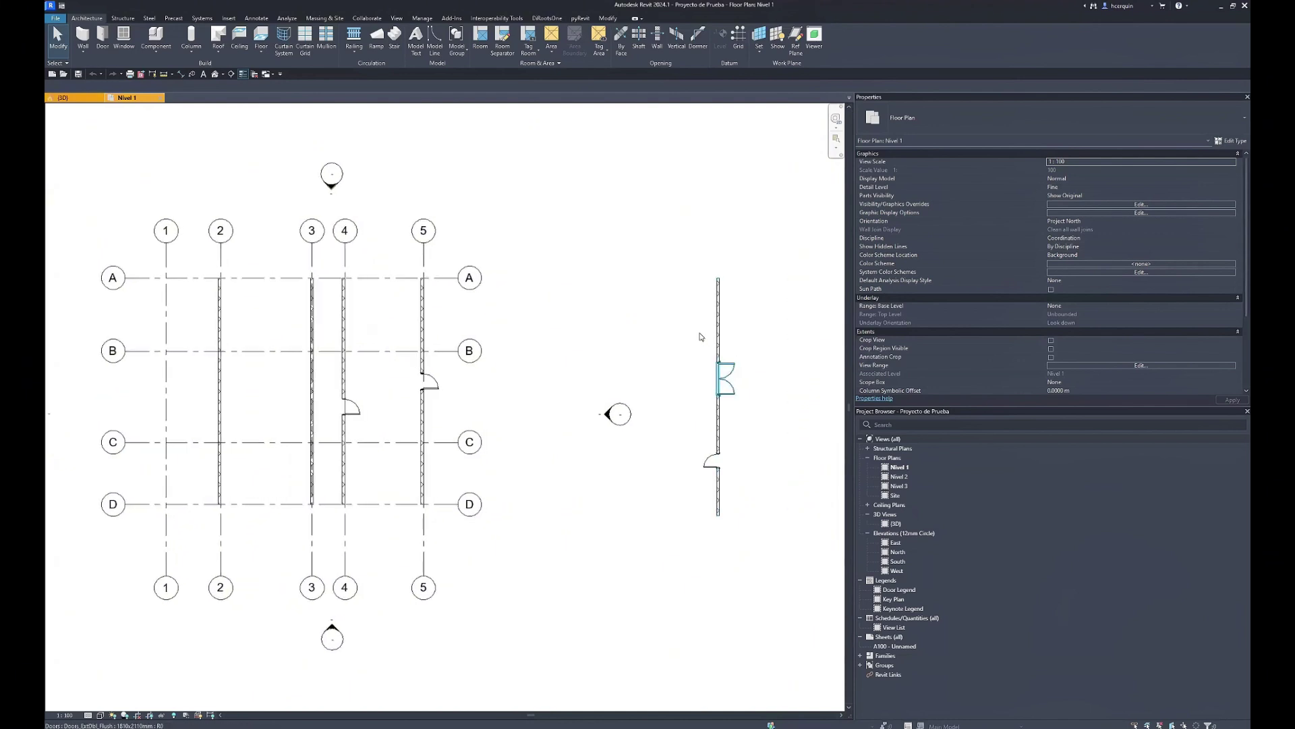
scroll(700, 337, "up", 5)
left_click(702, 342)
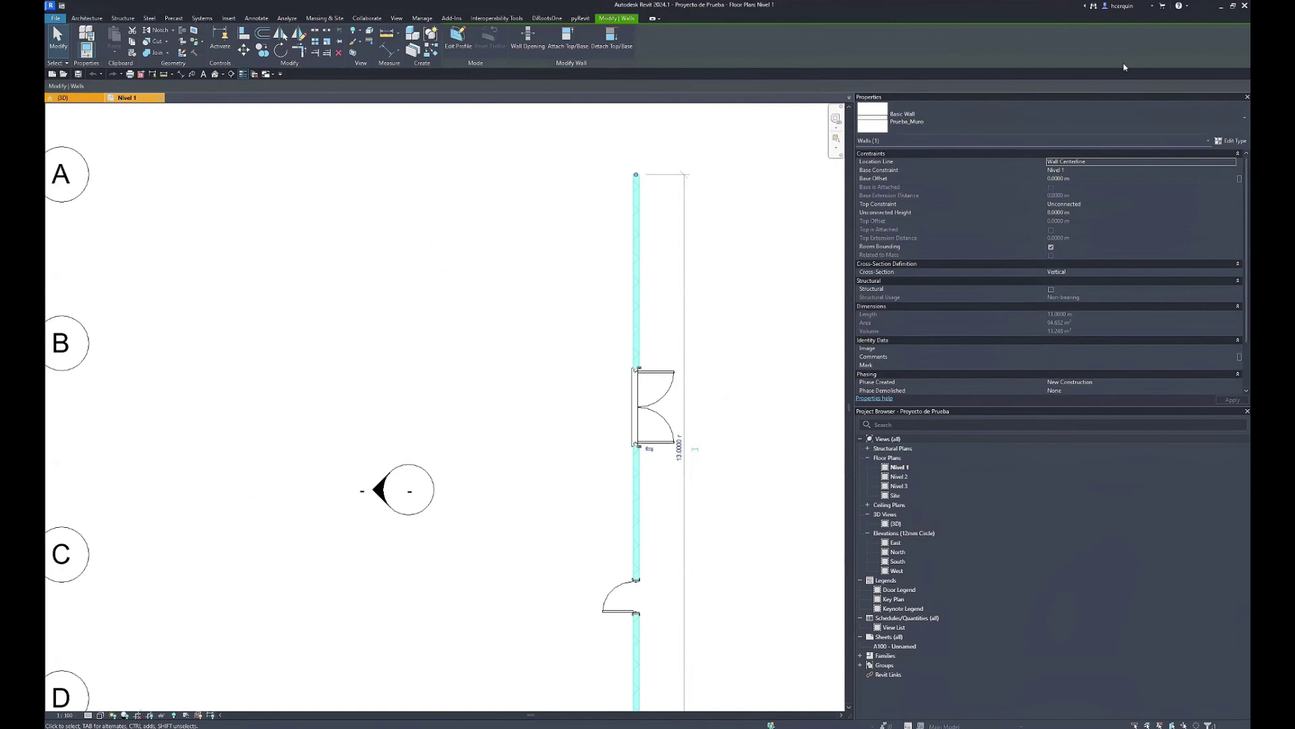
left_click(643, 403)
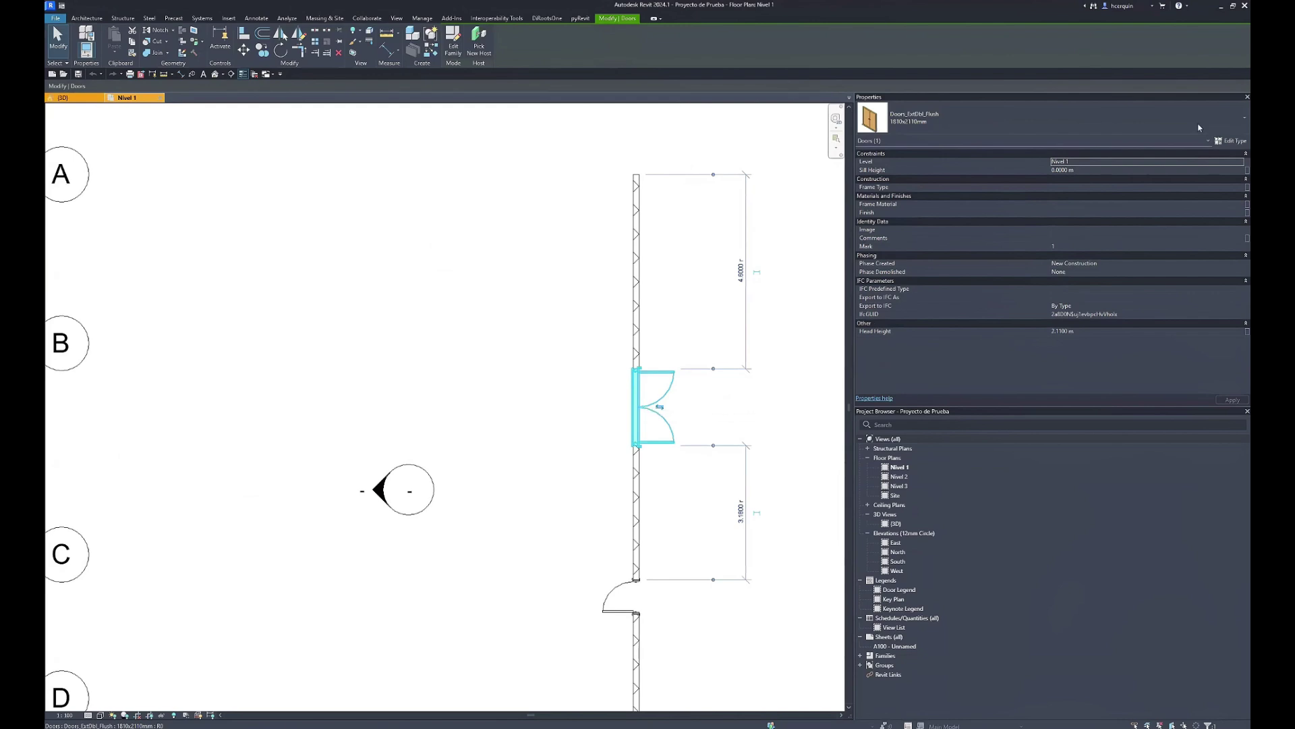
- Open Type Properties for the Doors_ExtDbl_Flush double door and scroll its type parameters
left_click(1236, 141)
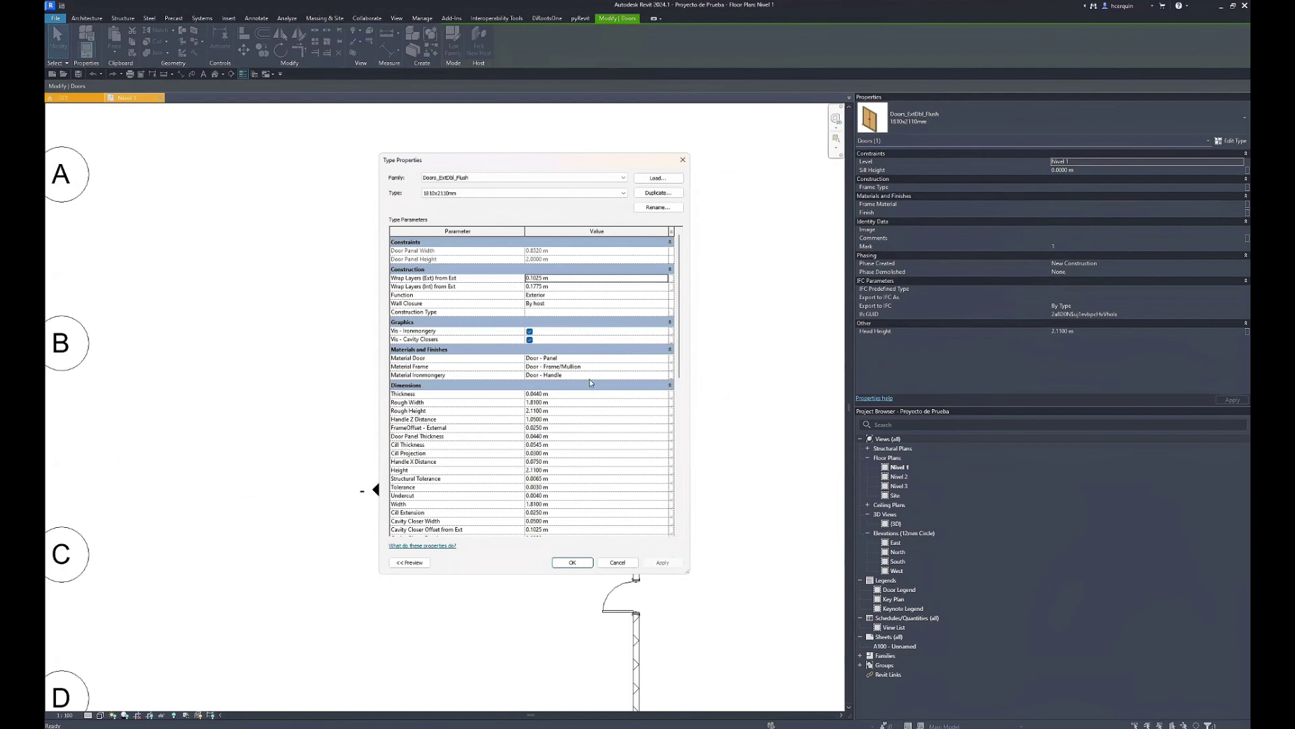
scroll(590, 378, "down", 2)
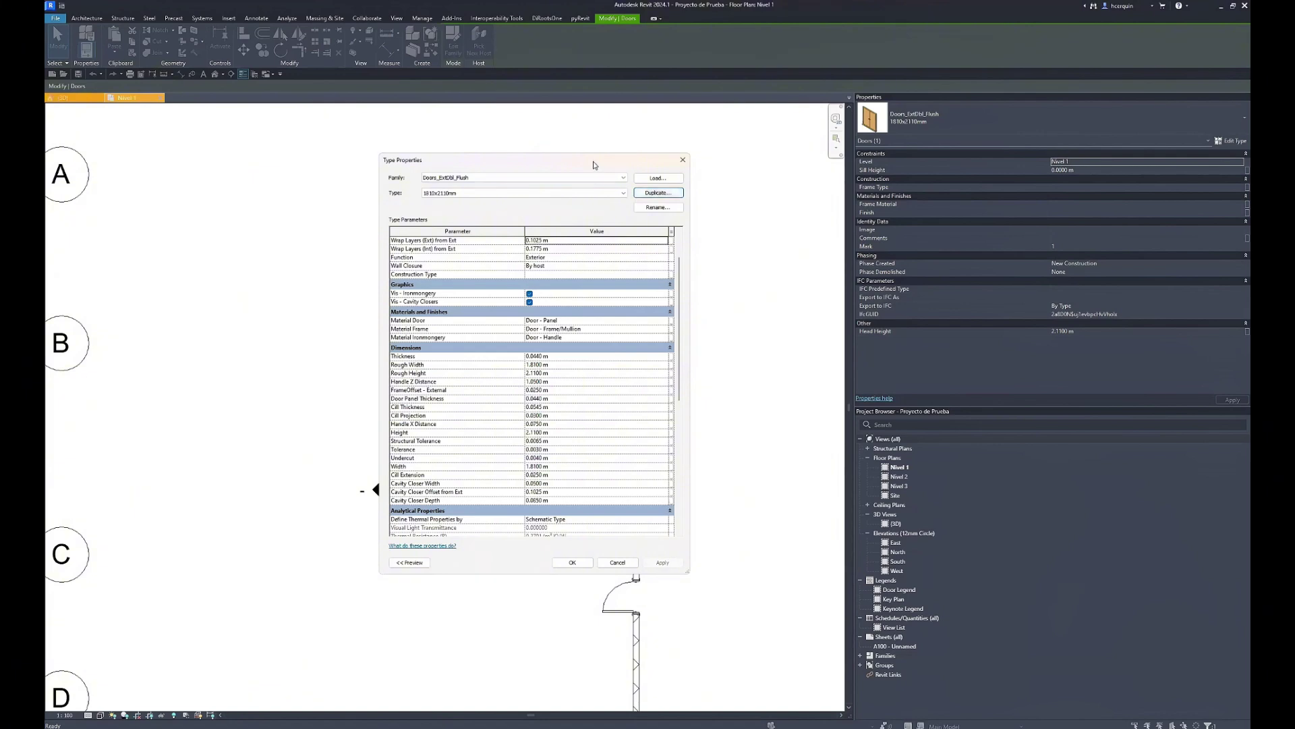
- Duplicate the 1810x2110mm door type as a new type named 2.00x2.10m
left_click(652, 195)
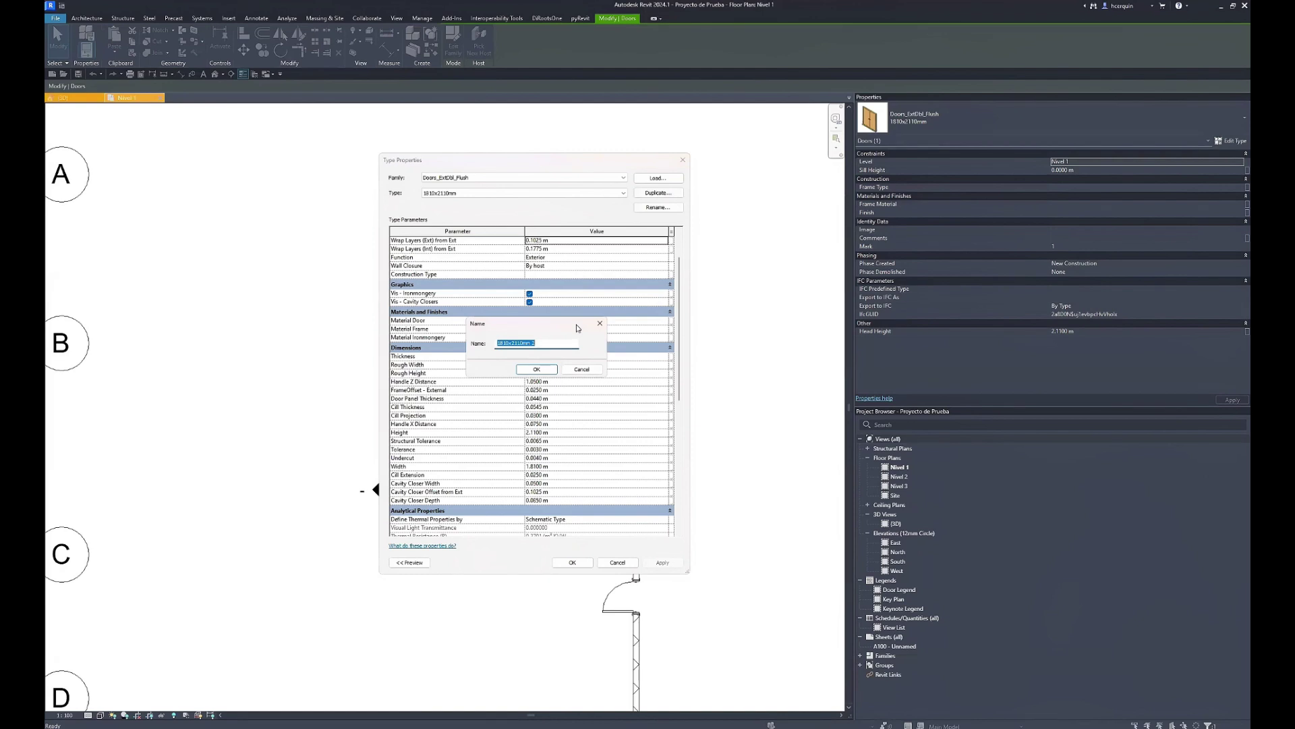
type("2")
type(".00x")
type("2.10m")
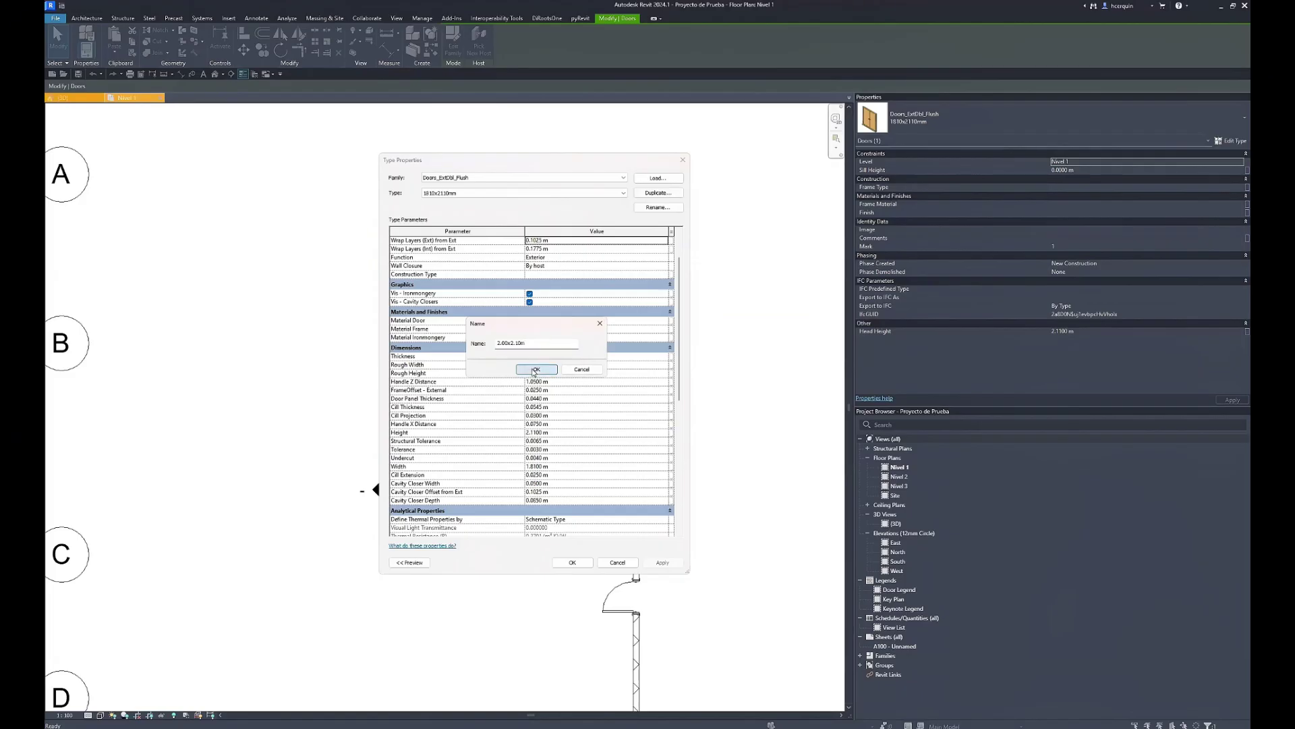
left_click(534, 369)
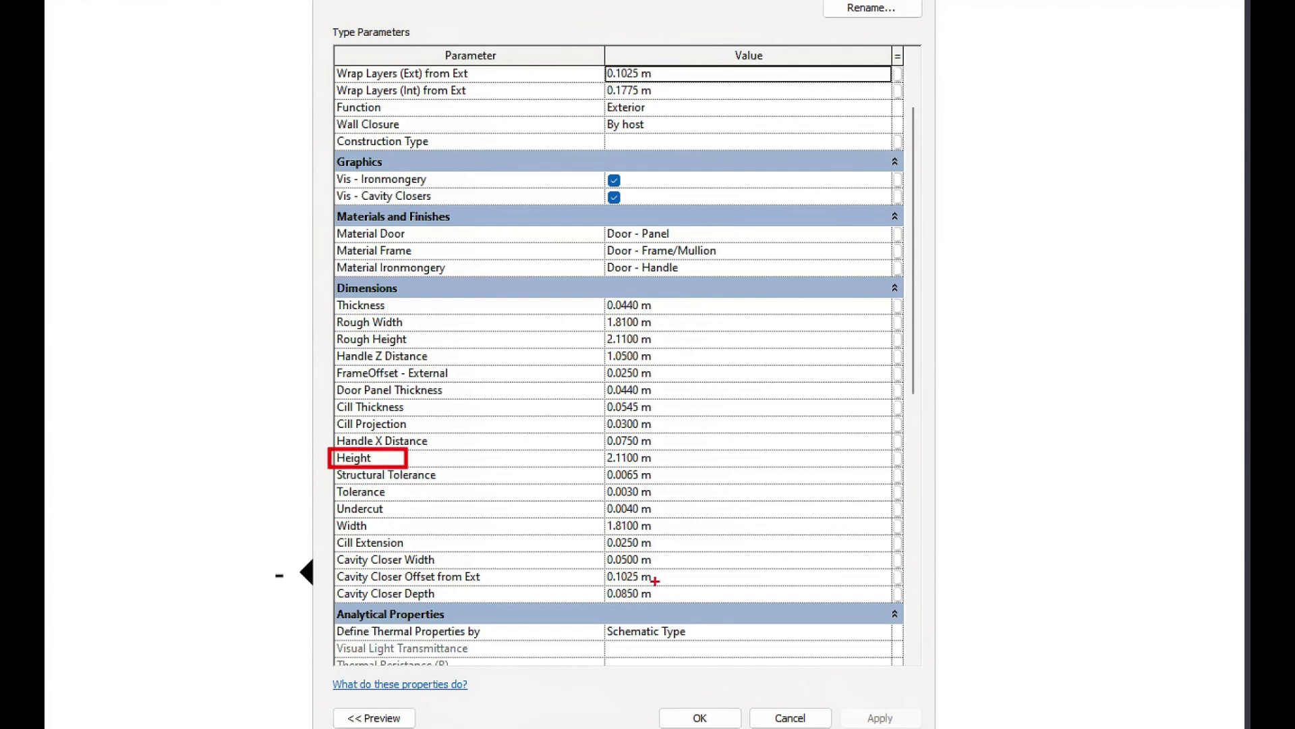
- Give the 2.00x2.10m type a Height of 2.1000 m and Width of 2.0000 m, and apply
left_click_drag(328, 510, 392, 537)
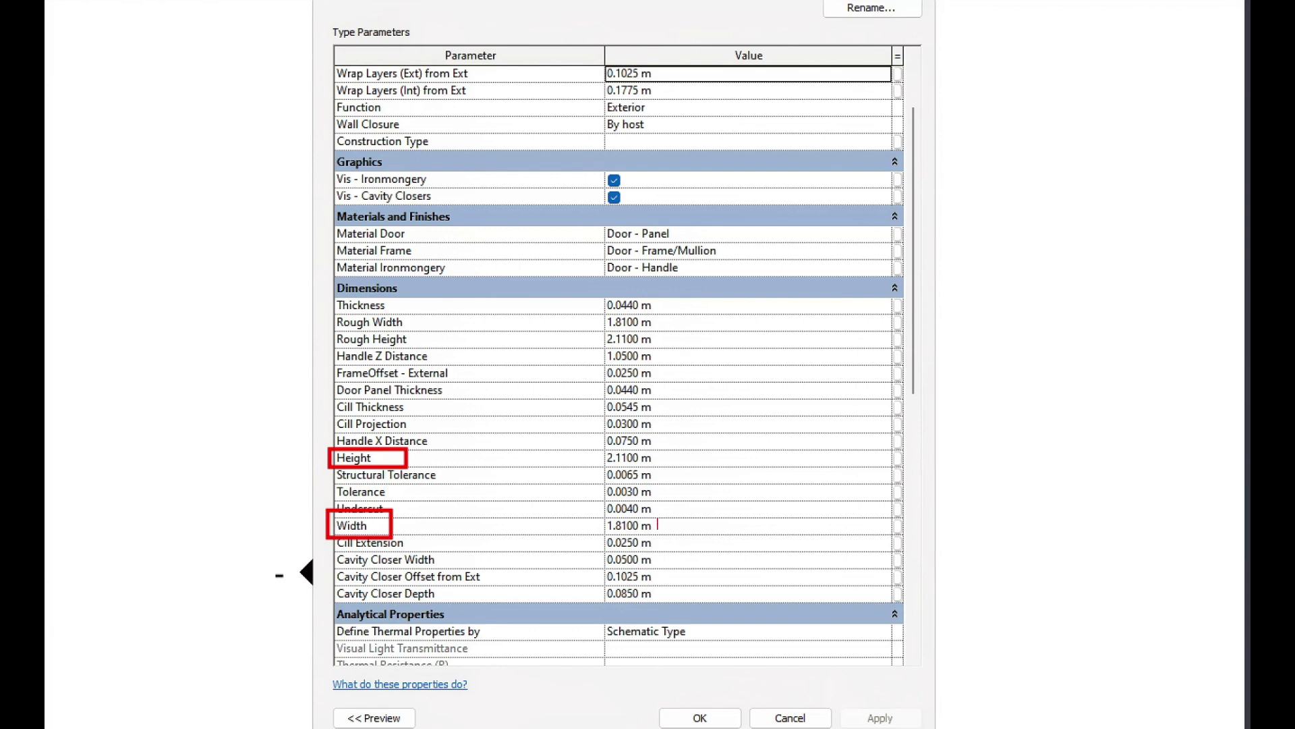
type("2")
type(",0")
type("0")
type("2.10")
key("Escape")
key("Escape")
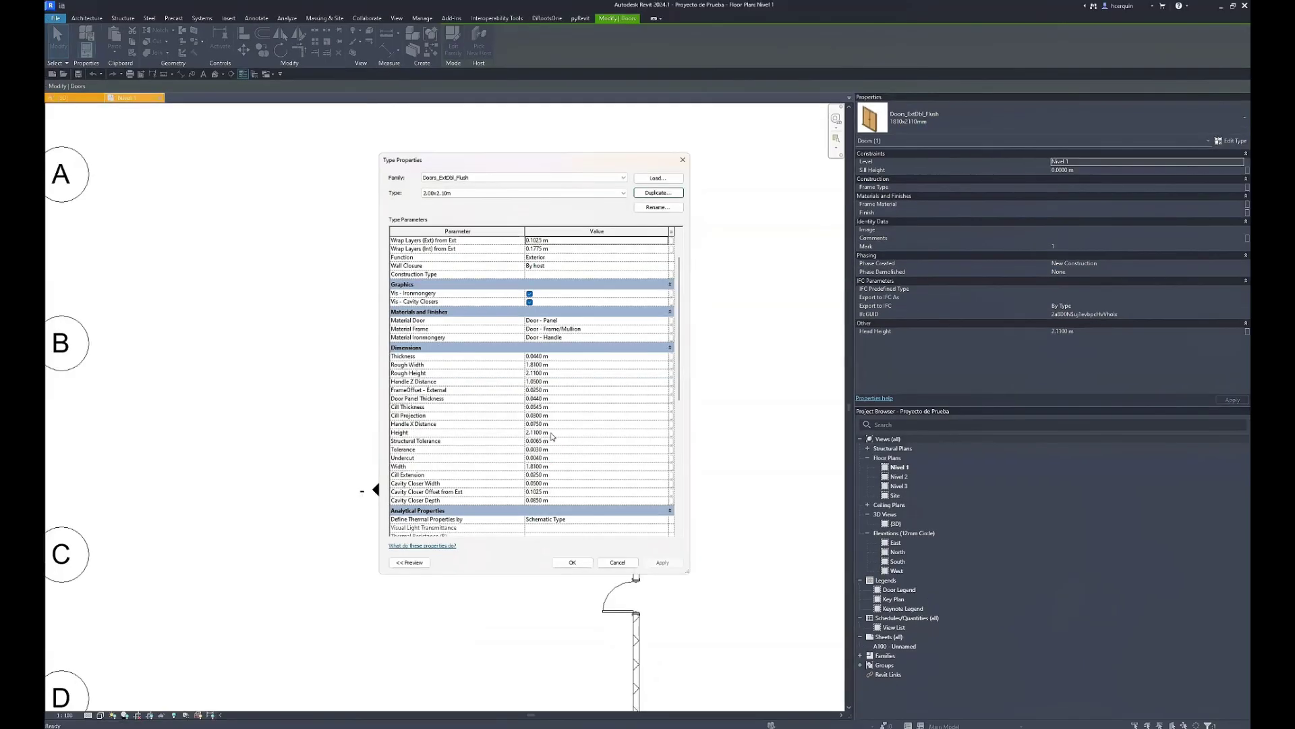
left_click(551, 433)
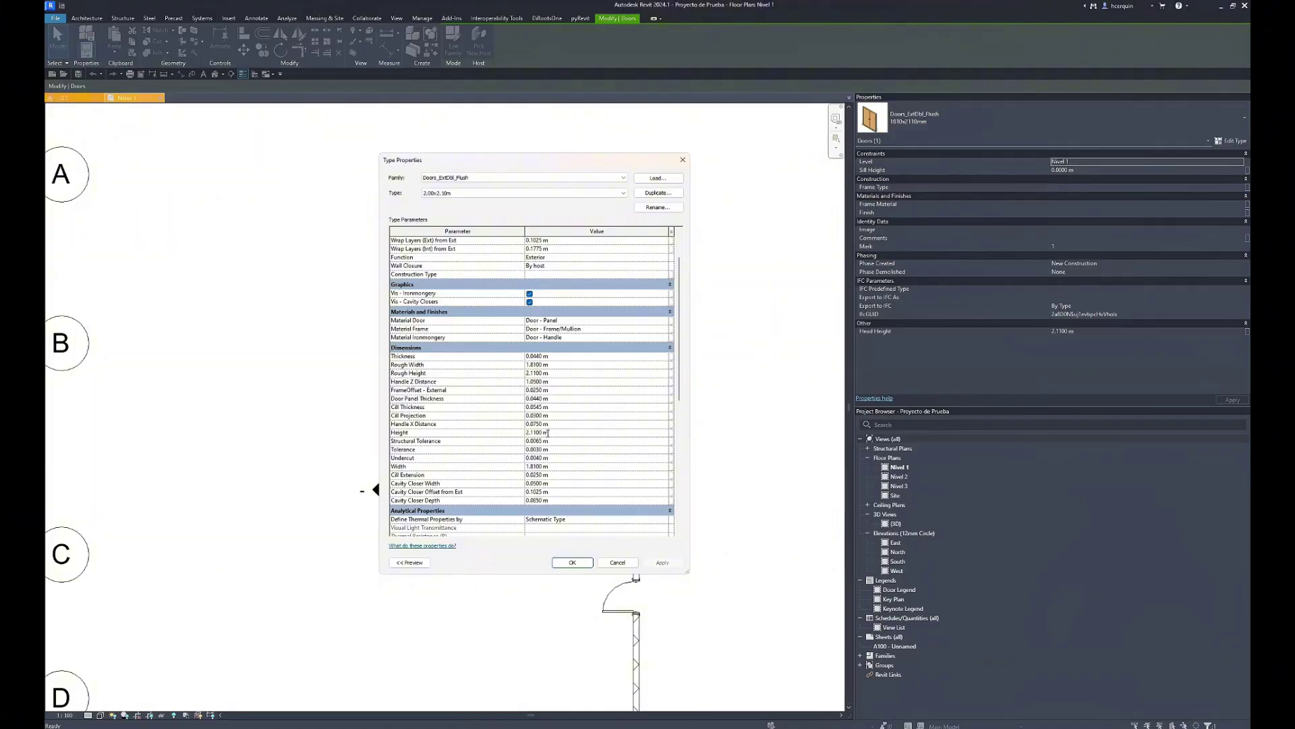
left_click_drag(548, 433, 532, 432)
type("1000")
left_click(551, 469)
double_click(550, 468)
type("2")
left_click(571, 476)
left_click(583, 560)
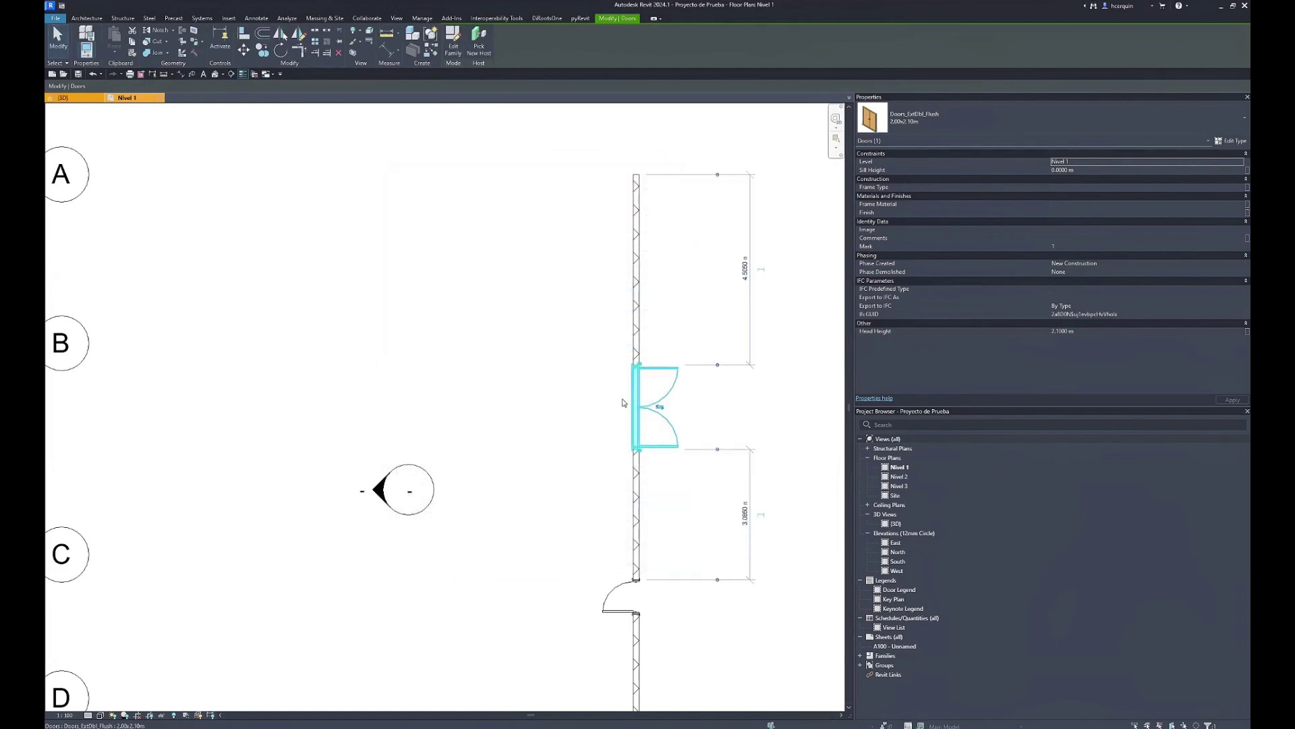
scroll(623, 403, "up", 3)
middle_click_drag(635, 385, 546, 365)
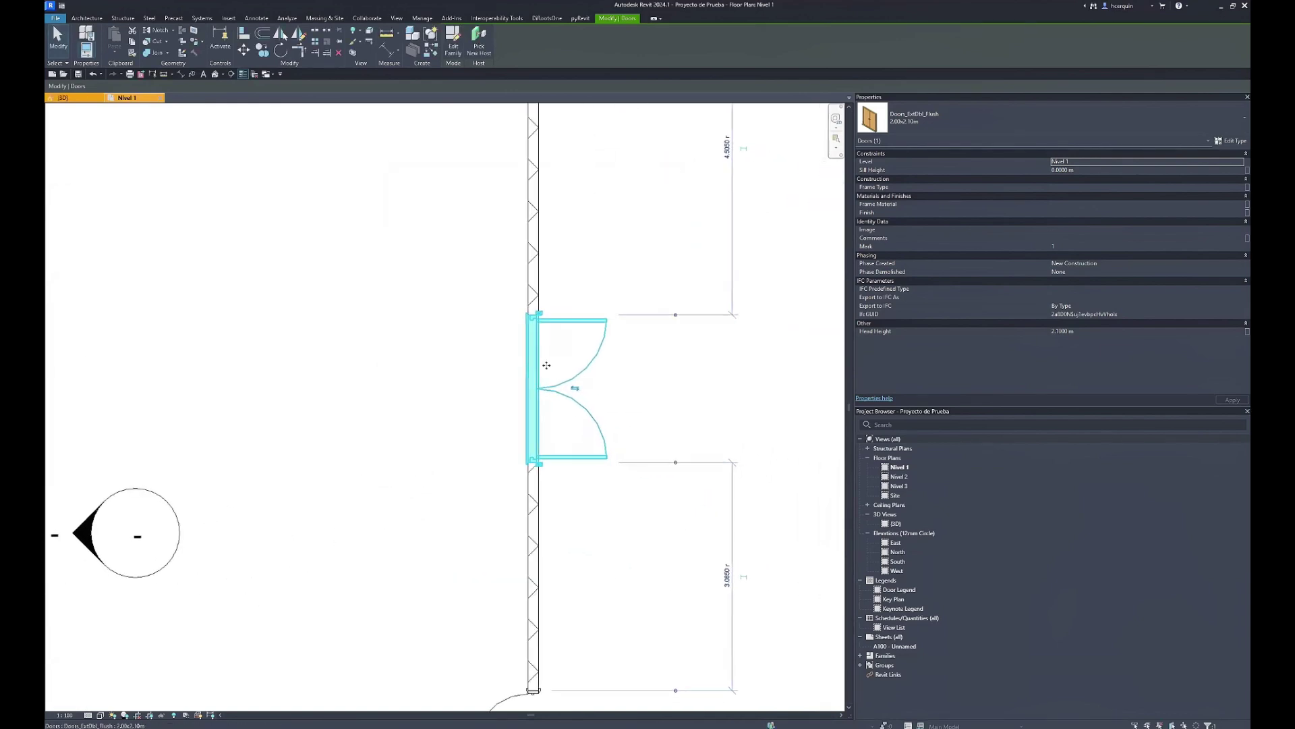
key("Escape")
left_click(548, 365)
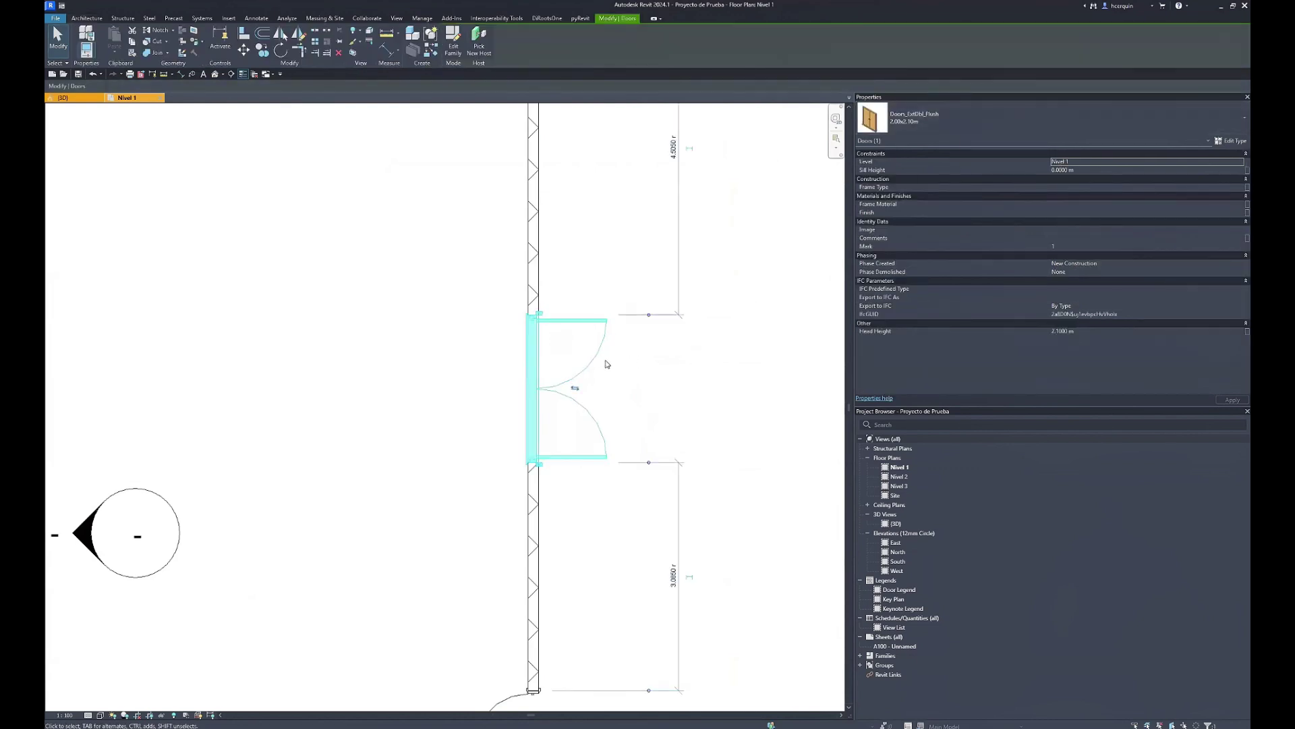
key("Escape")
scroll(609, 366, "down", 2)
scroll(612, 367, "down", 2)
scroll(660, 376, "down", 1)
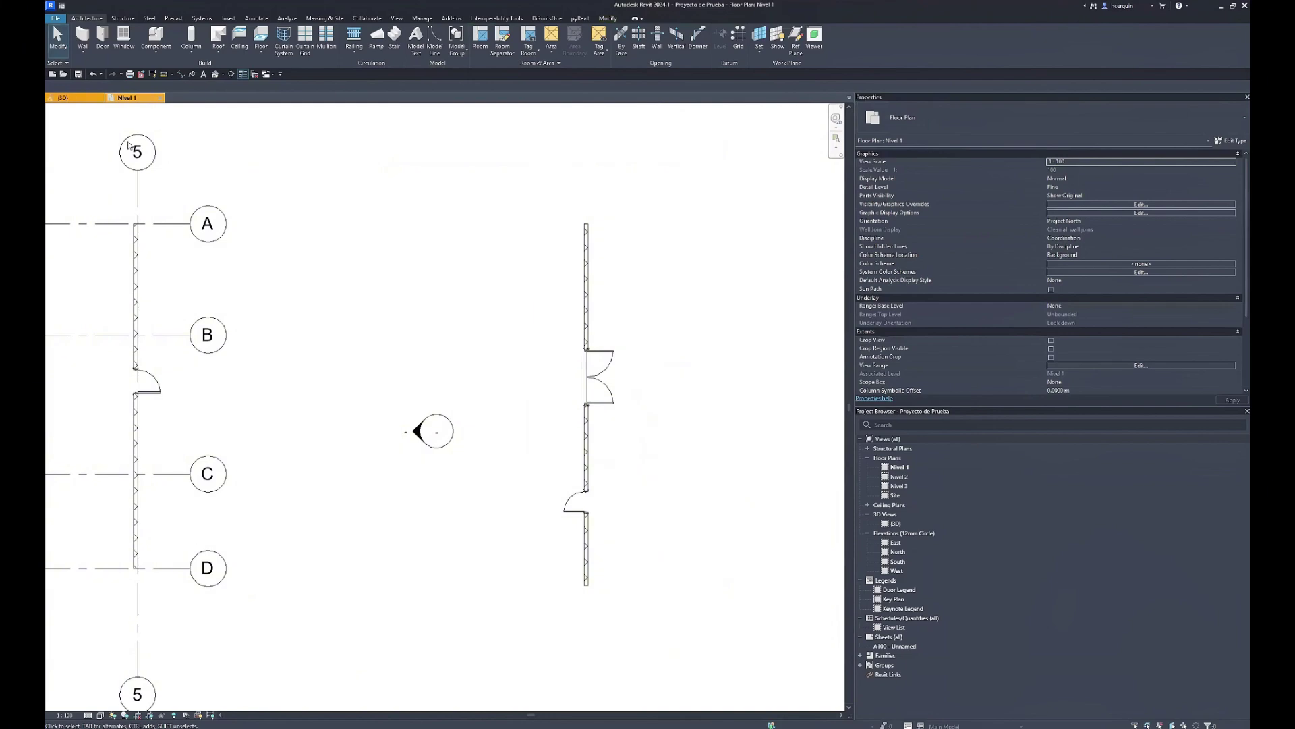
left_click(75, 99)
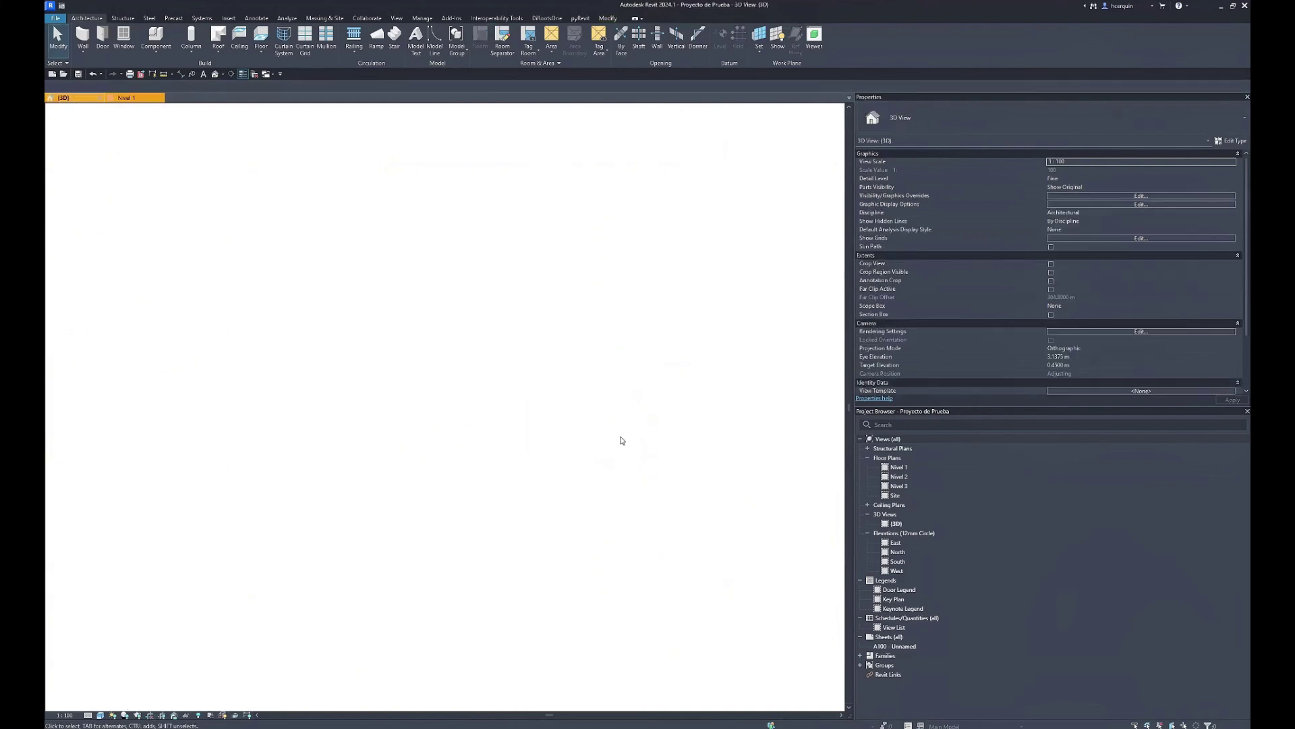
scroll(634, 492, "up", 4)
scroll(649, 510, "up", 2)
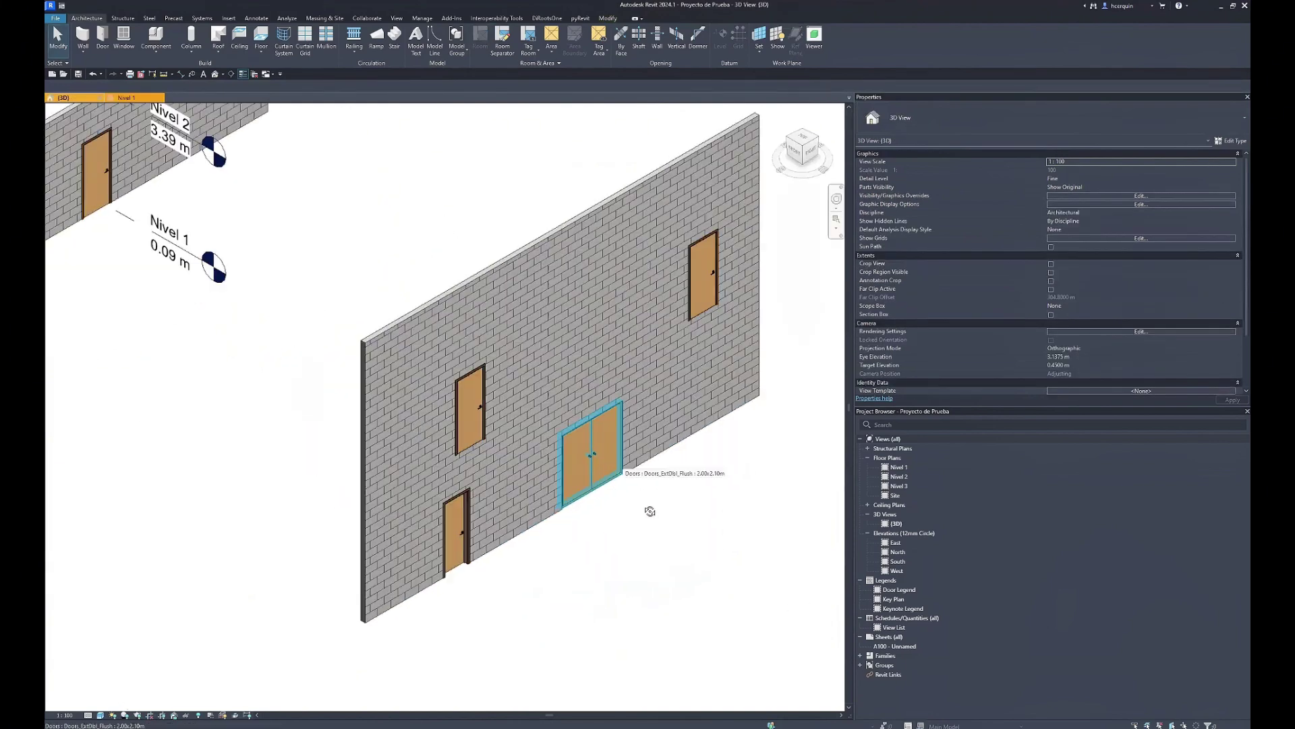
mouse_move(650, 510)
middle_mouse_down("shift")
mouse_move(616, 439)
mouse_move(642, 365)
mouse_move(671, 405)
mouse_move(651, 595)
middle_mouse_up("shift")
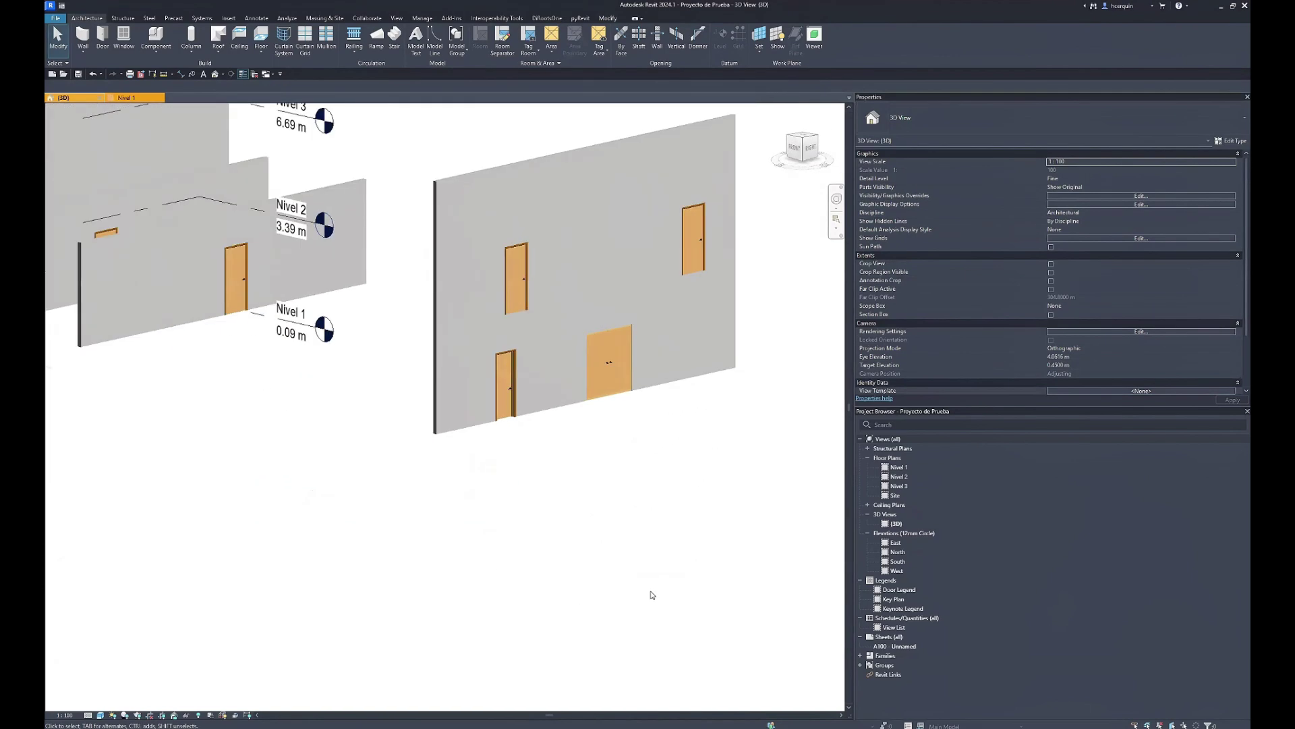
left_click(93, 74)
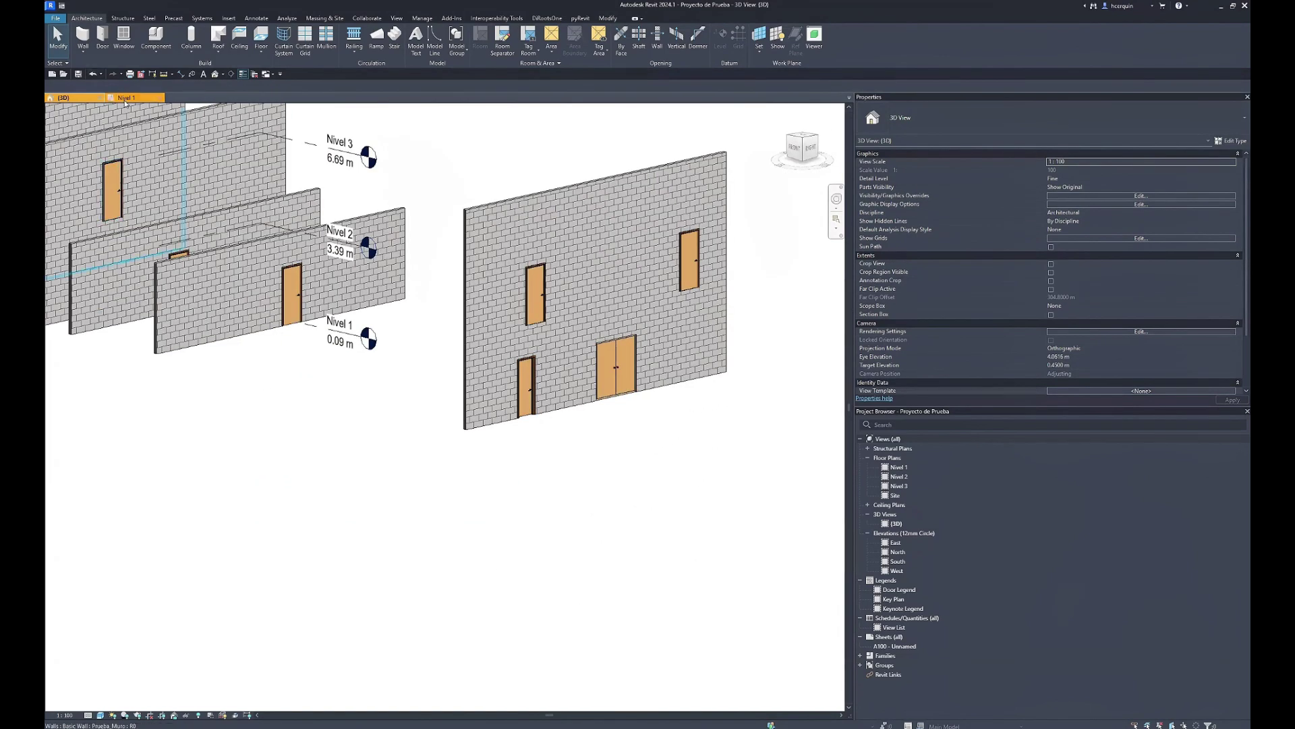
scroll(417, 321, "down", 2)
scroll(446, 339, "down", 2)
mouse_move(448, 376)
middle_mouse_down("shift")
mouse_move(611, 413)
mouse_move(555, 376)
mouse_move(557, 415)
mouse_move(489, 361)
mouse_move(544, 381)
mouse_move(558, 354)
middle_mouse_up("shift")
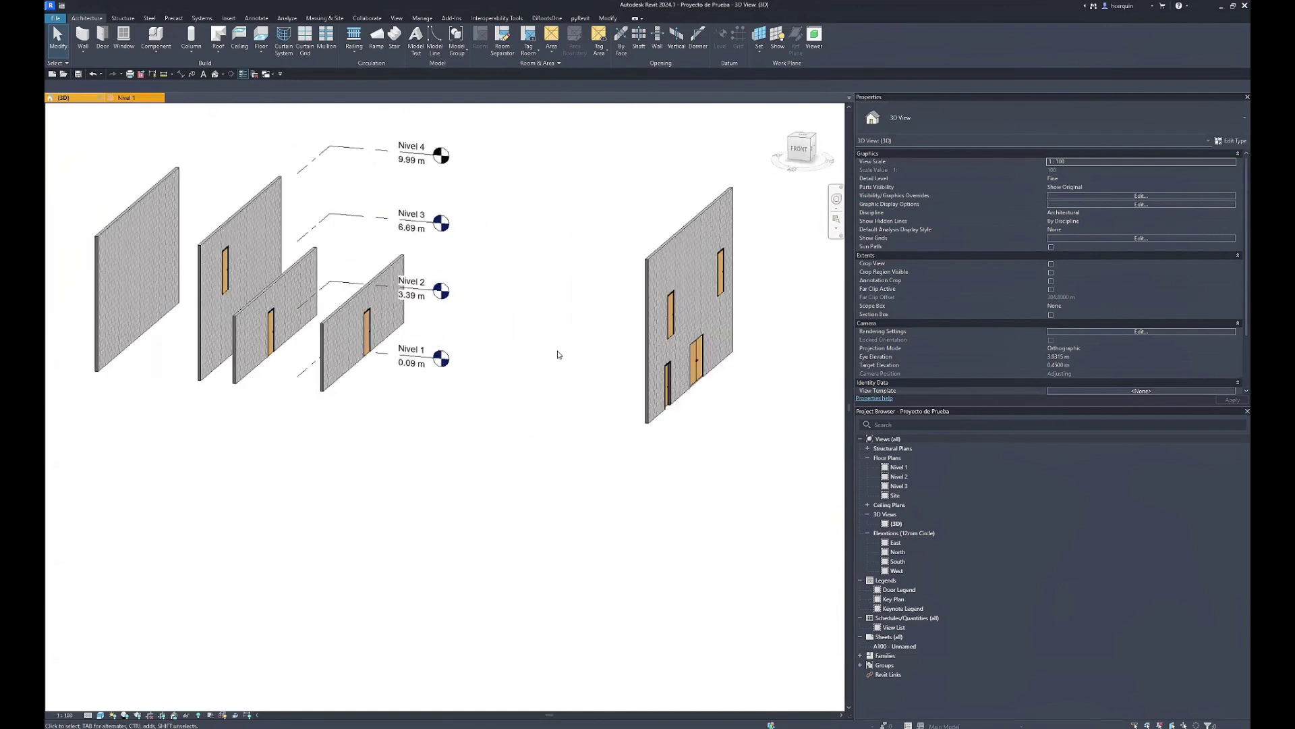
scroll(513, 245, "down", 2)
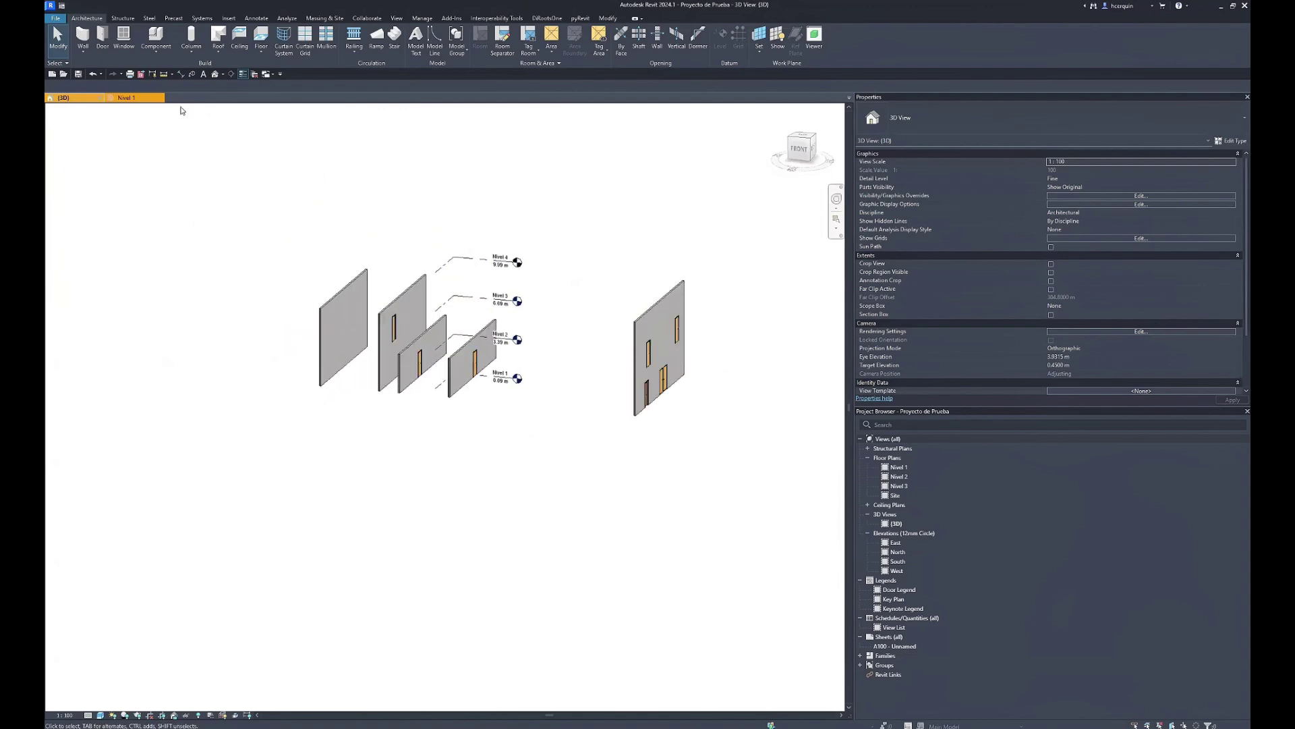
left_click(124, 100)
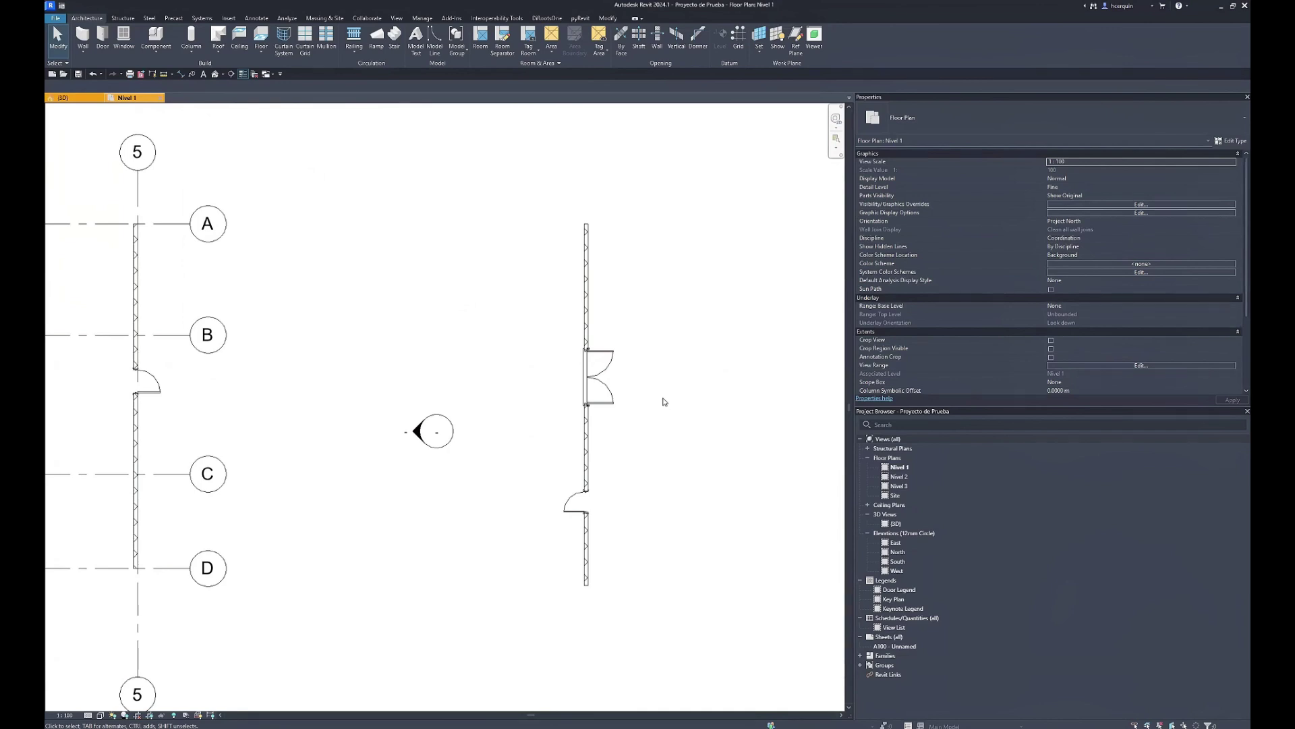
scroll(600, 386, "up", 2)
scroll(601, 387, "up", 1)
left_click_drag(672, 459, 598, 327)
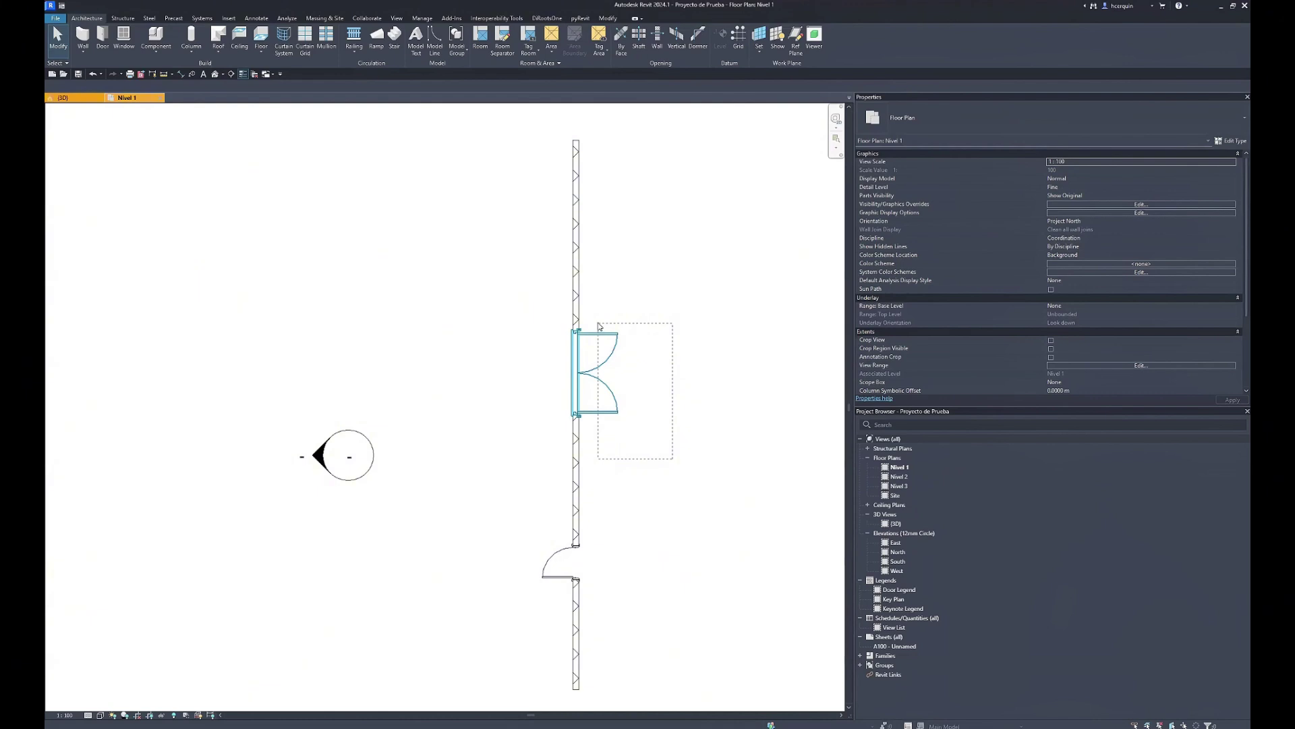
left_click_drag(598, 324, 598, 314)
left_click_drag(599, 314, 594, 314)
left_click_drag(593, 314, 594, 315)
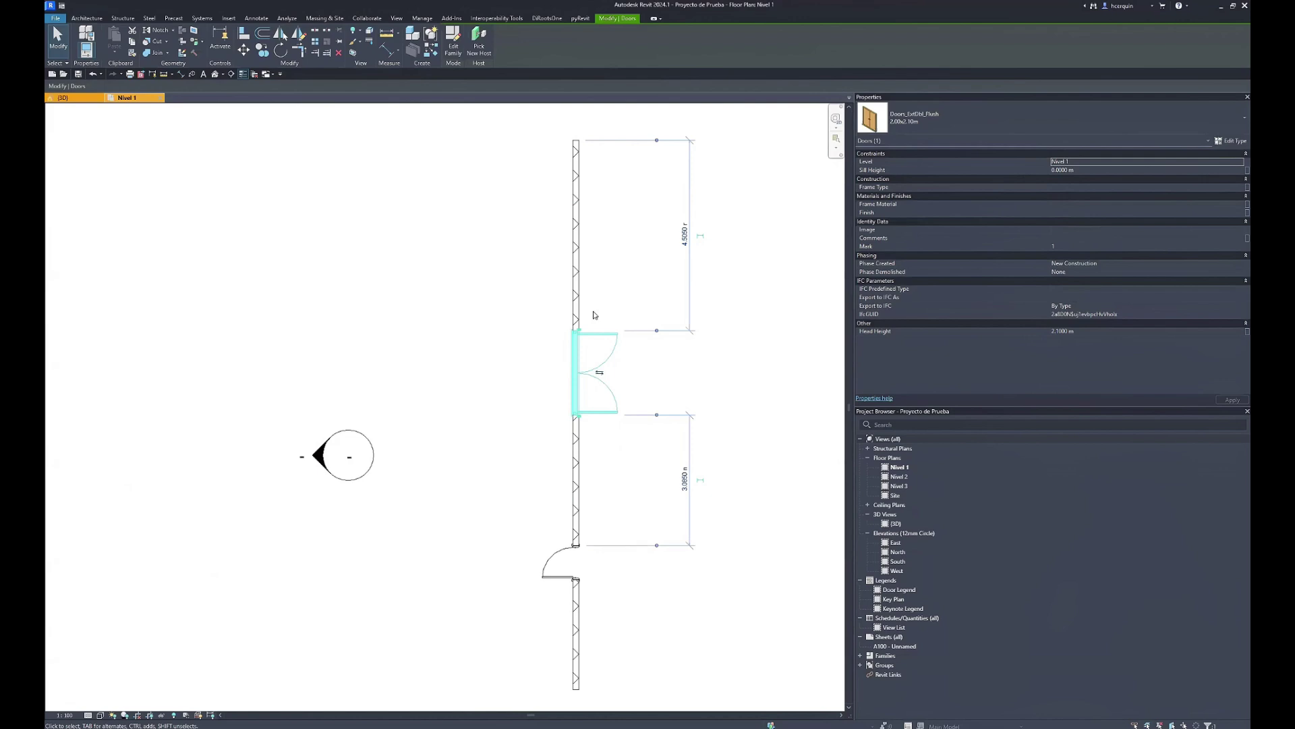
key("Escape")
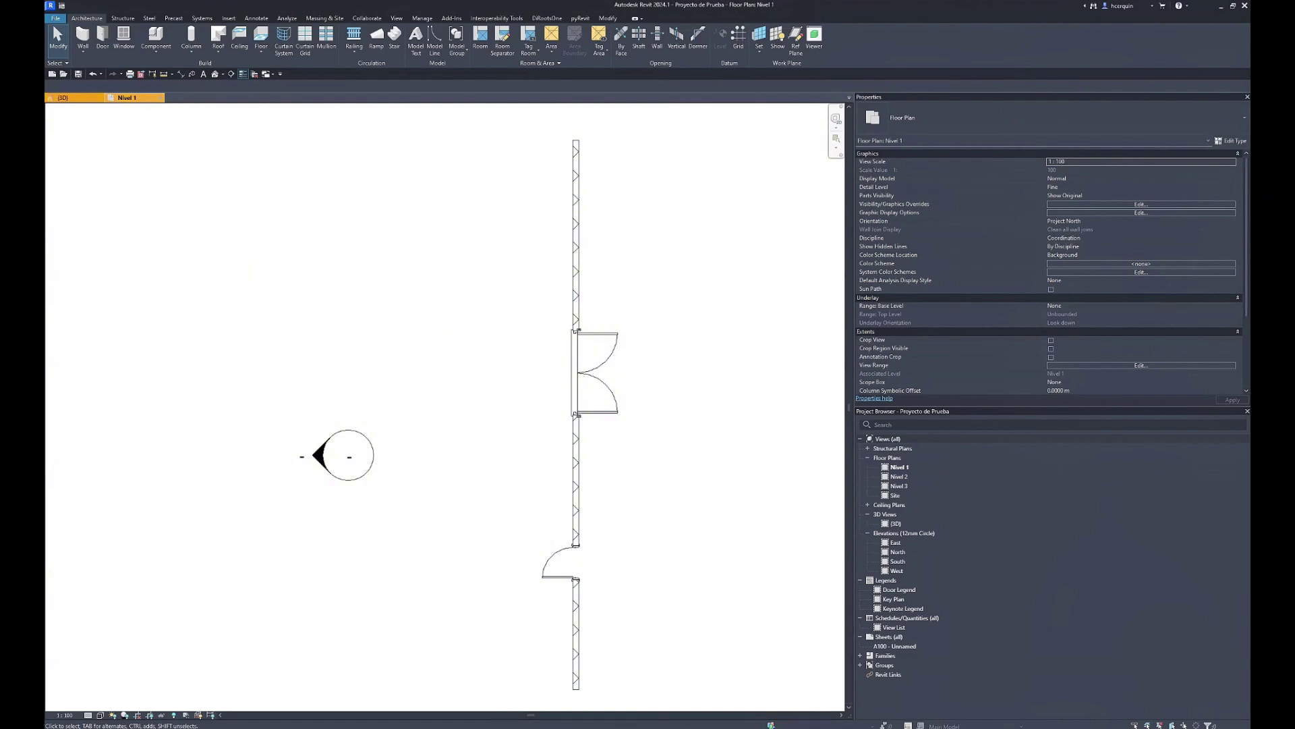
left_click_drag(570, 137, 585, 327)
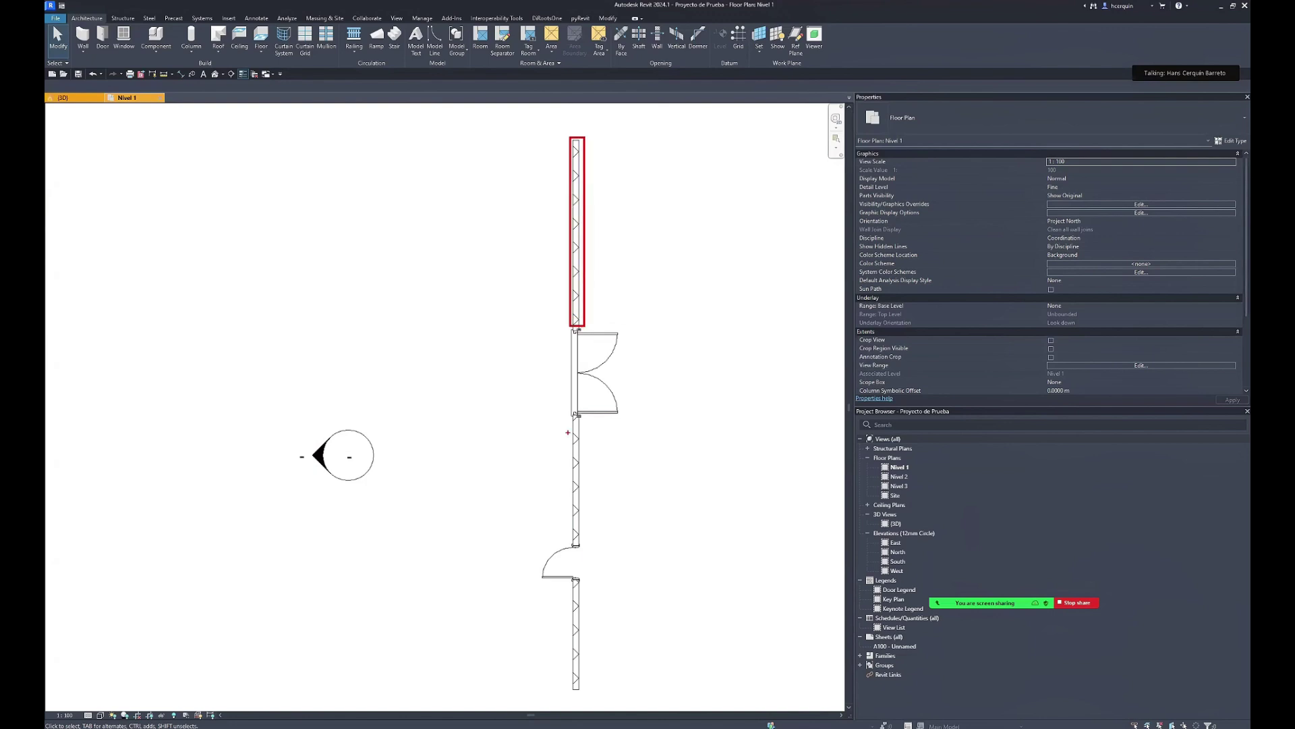
left_click_drag(569, 408, 584, 547)
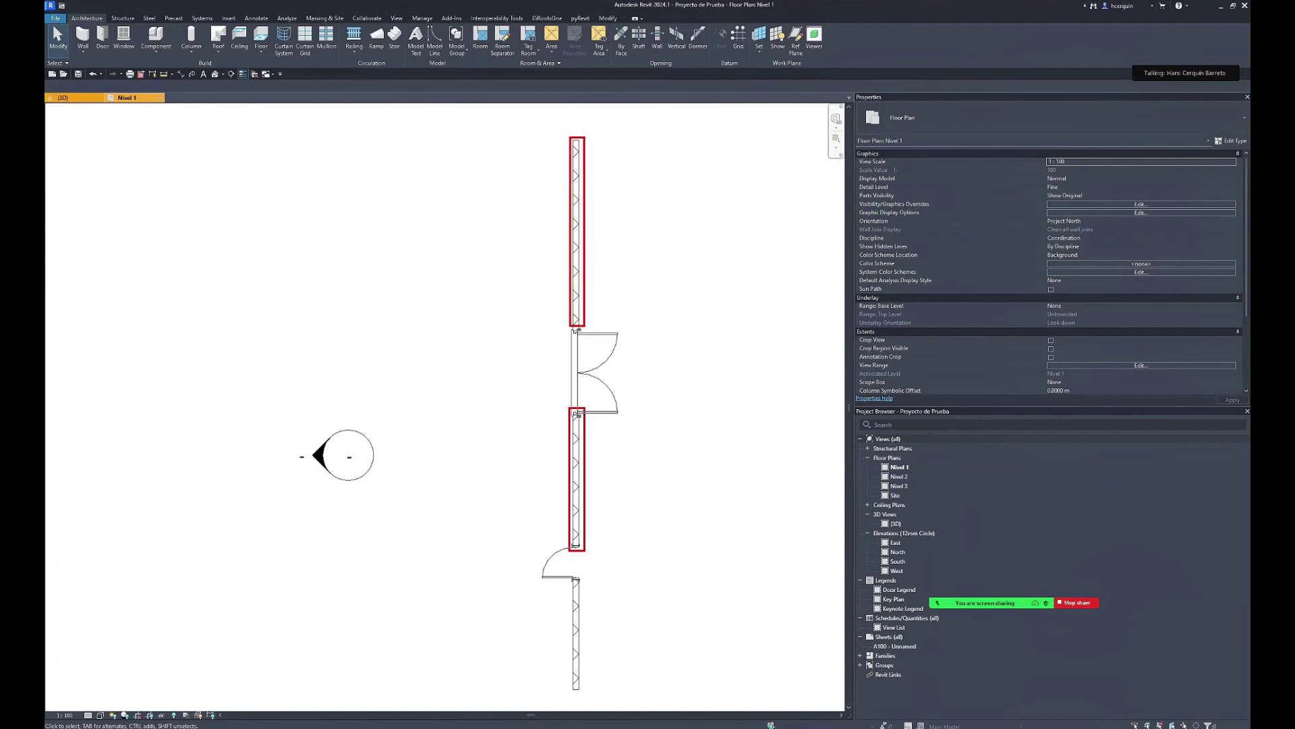
left_click_drag(581, 693, 570, 577)
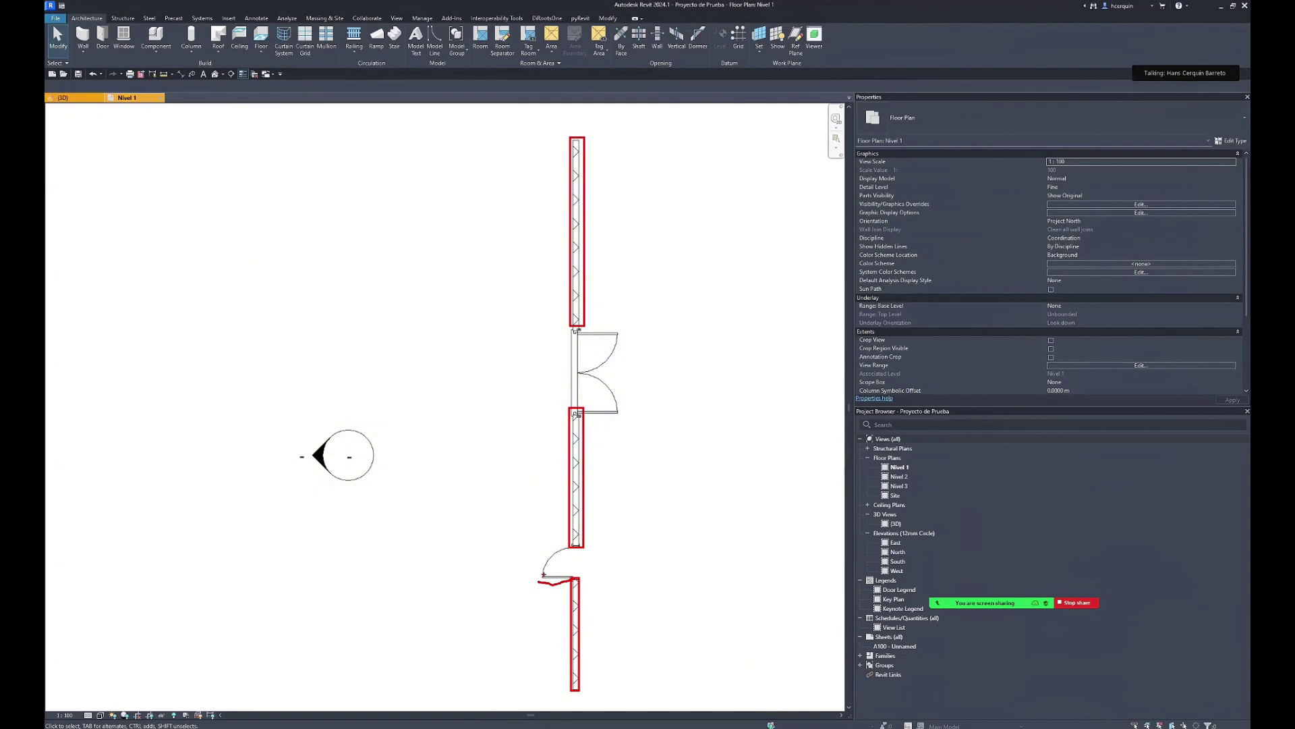
left_click_drag(539, 579, 557, 553)
left_click_drag(579, 409, 632, 413)
left_click_drag(582, 326, 628, 326)
mouse_move(573, 371)
left_mouse_down()
mouse_move(623, 338)
mouse_move(601, 375)
mouse_move(633, 403)
left_mouse_up()
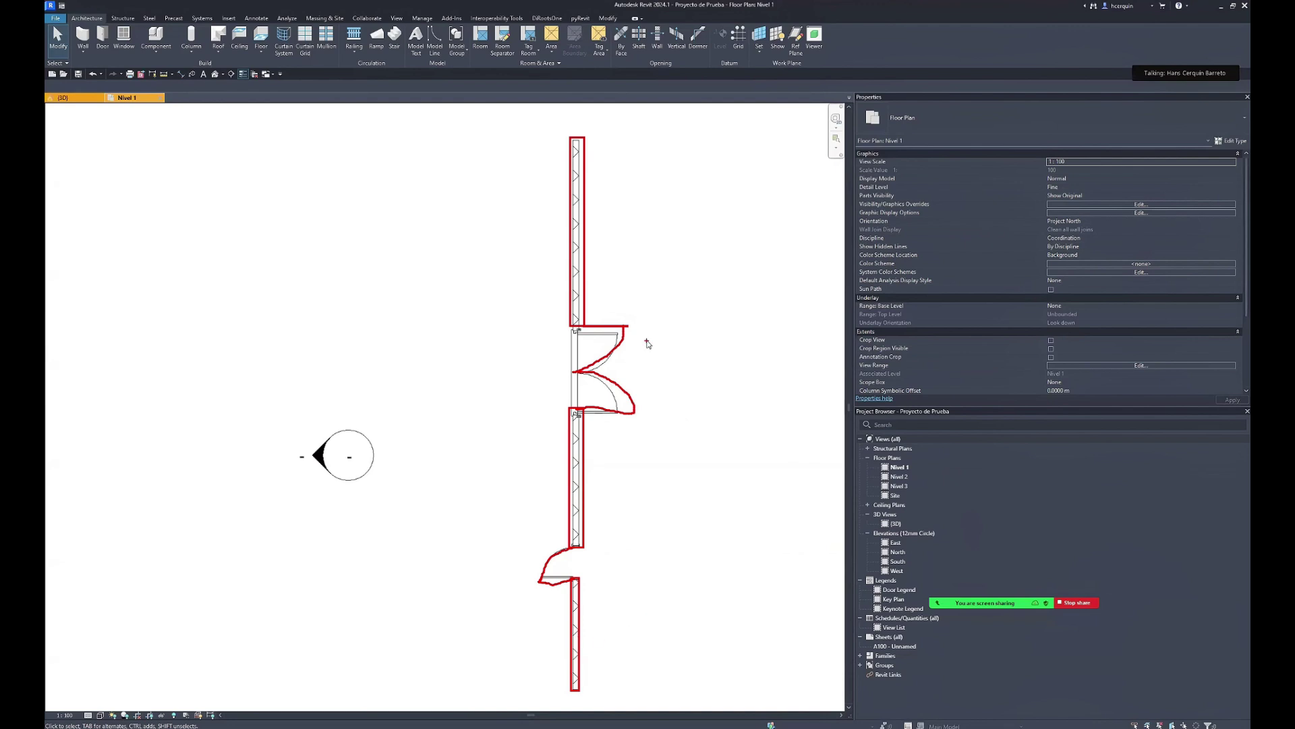
- Clear the markup and delete the double door and the single door from the wall
left_click(574, 464)
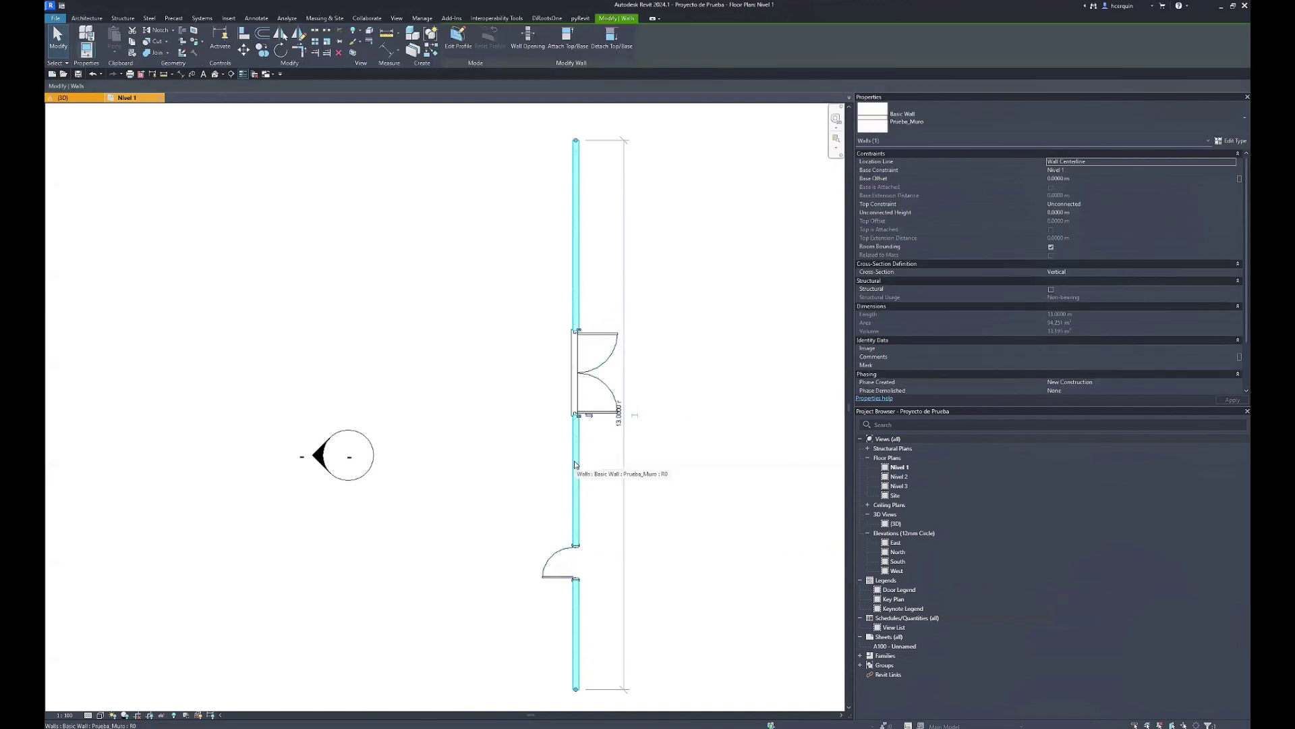
key("Escape")
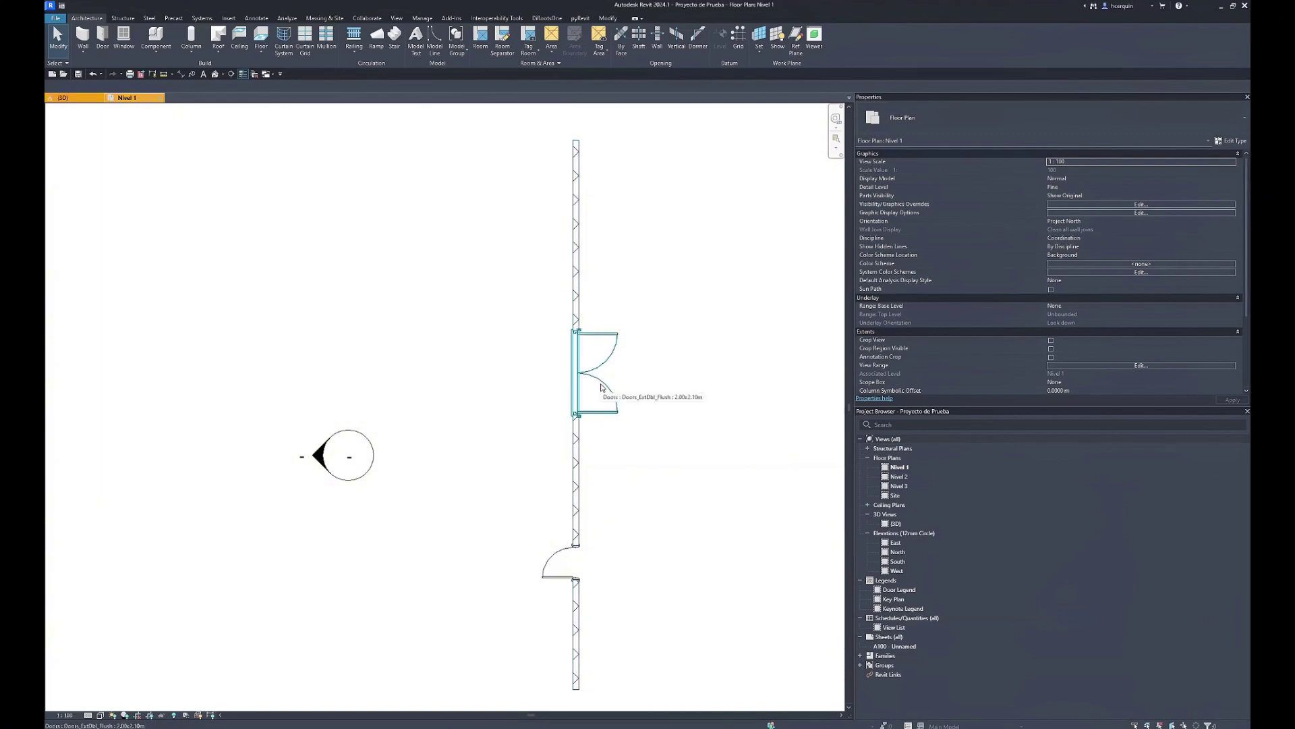
left_click(602, 386)
key("Escape")
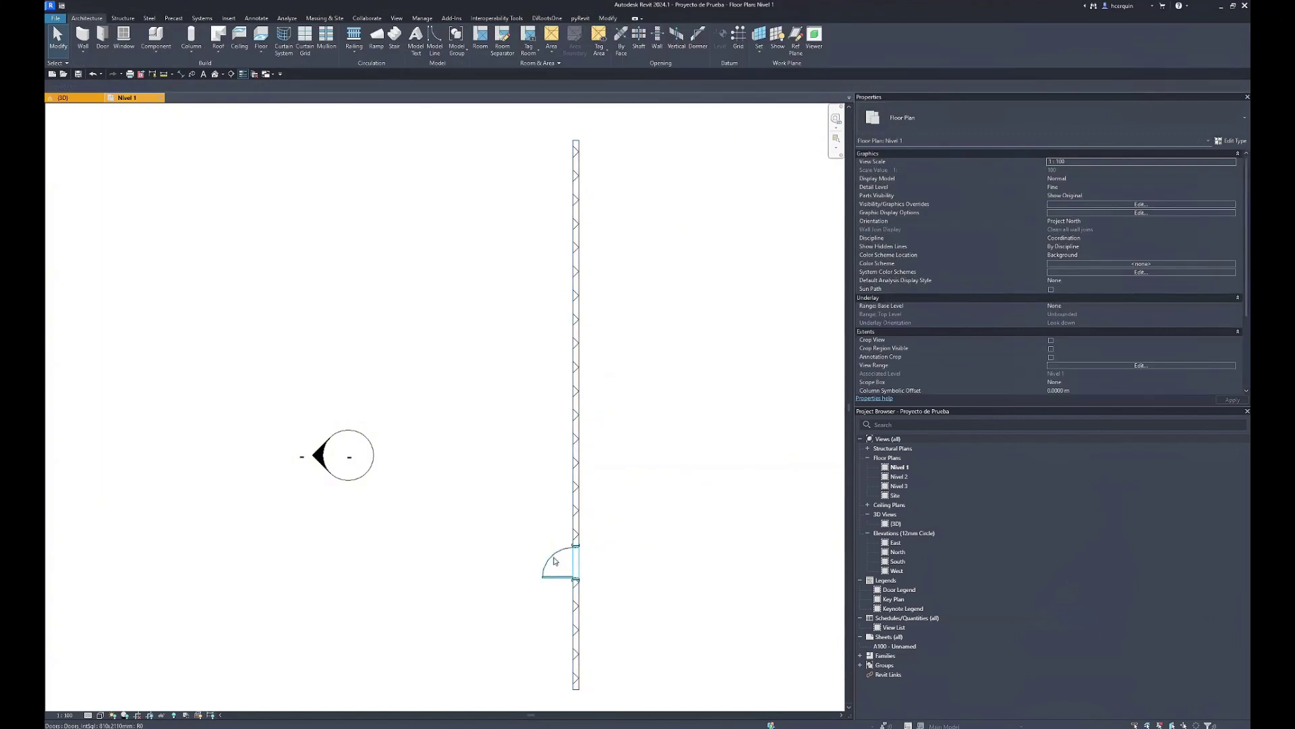
left_click(555, 560)
key("Delete")
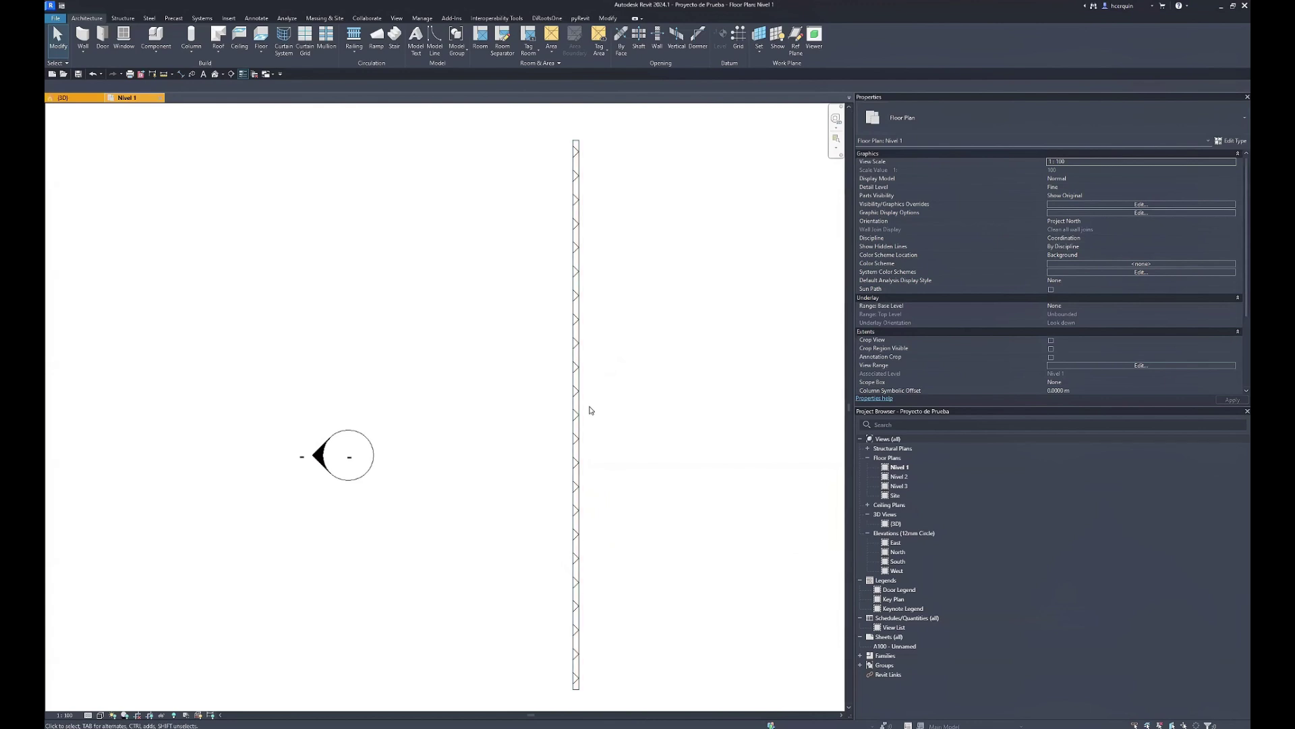
- Start the Door tool with DR, then cancel it with Esc
key("d")
key("r")
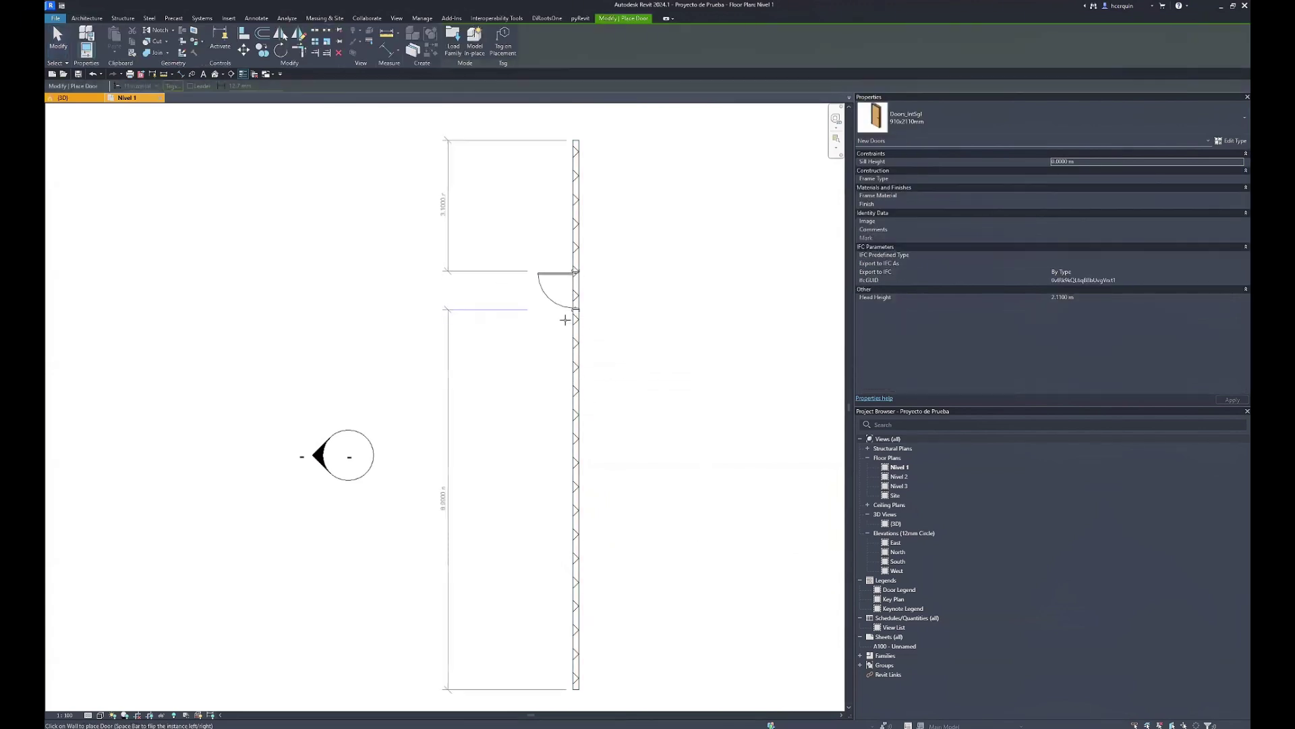
key("Escape")
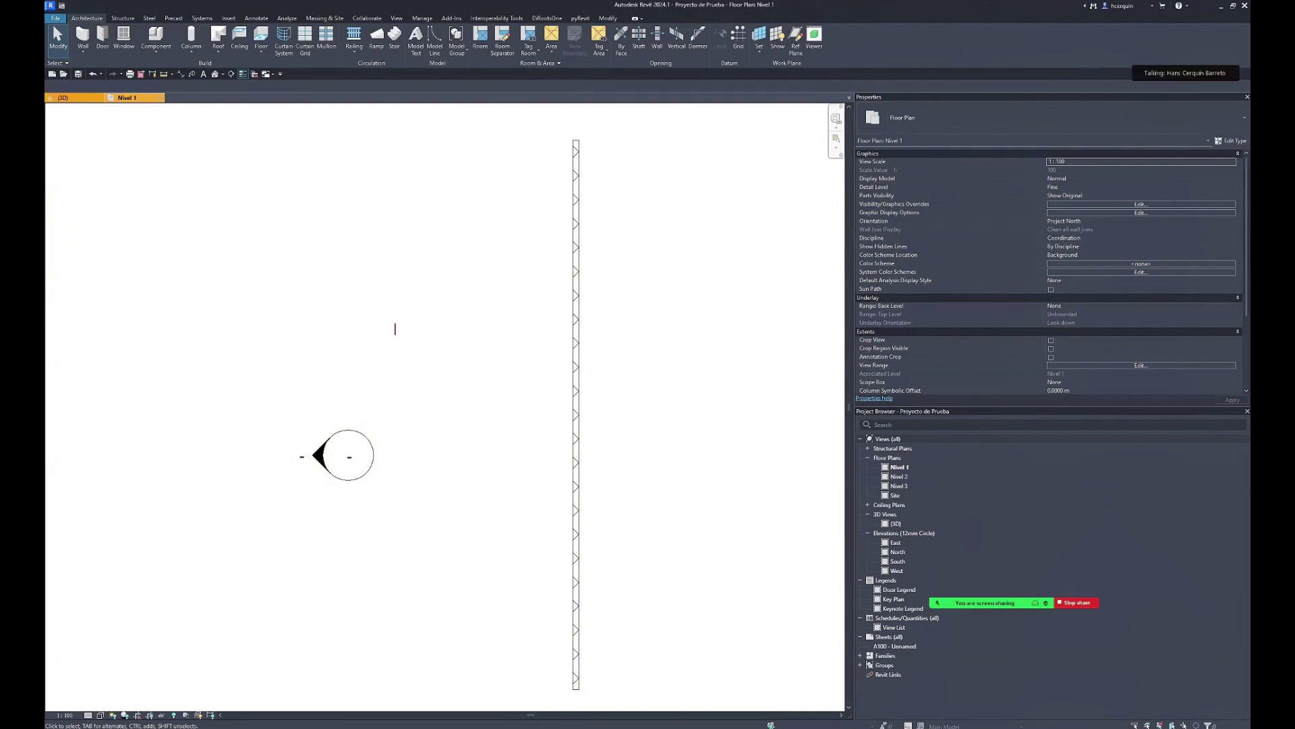
- Enter the WT shortcut to tile the Nivel 1 plan and 3D view
type("w")
type("t")
key("BackSpace")
key("BackSpace")
type("WT O ")
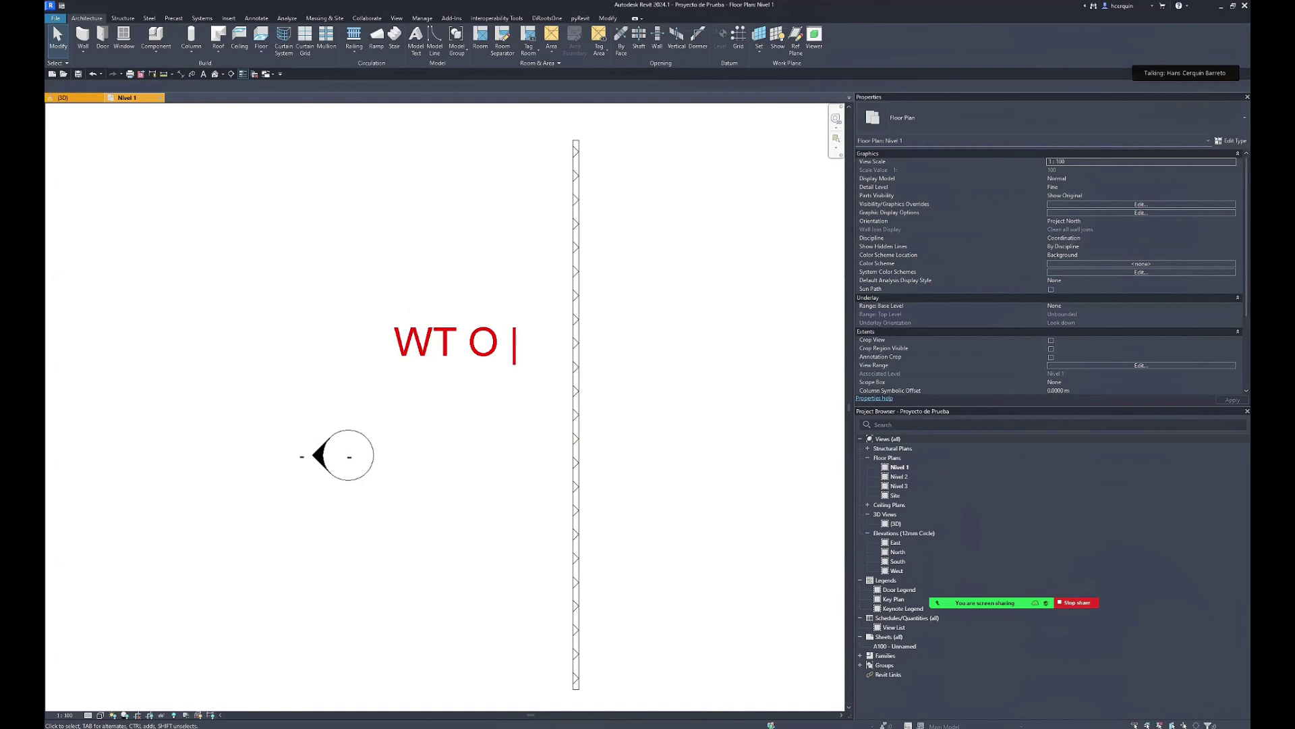
type("TW")
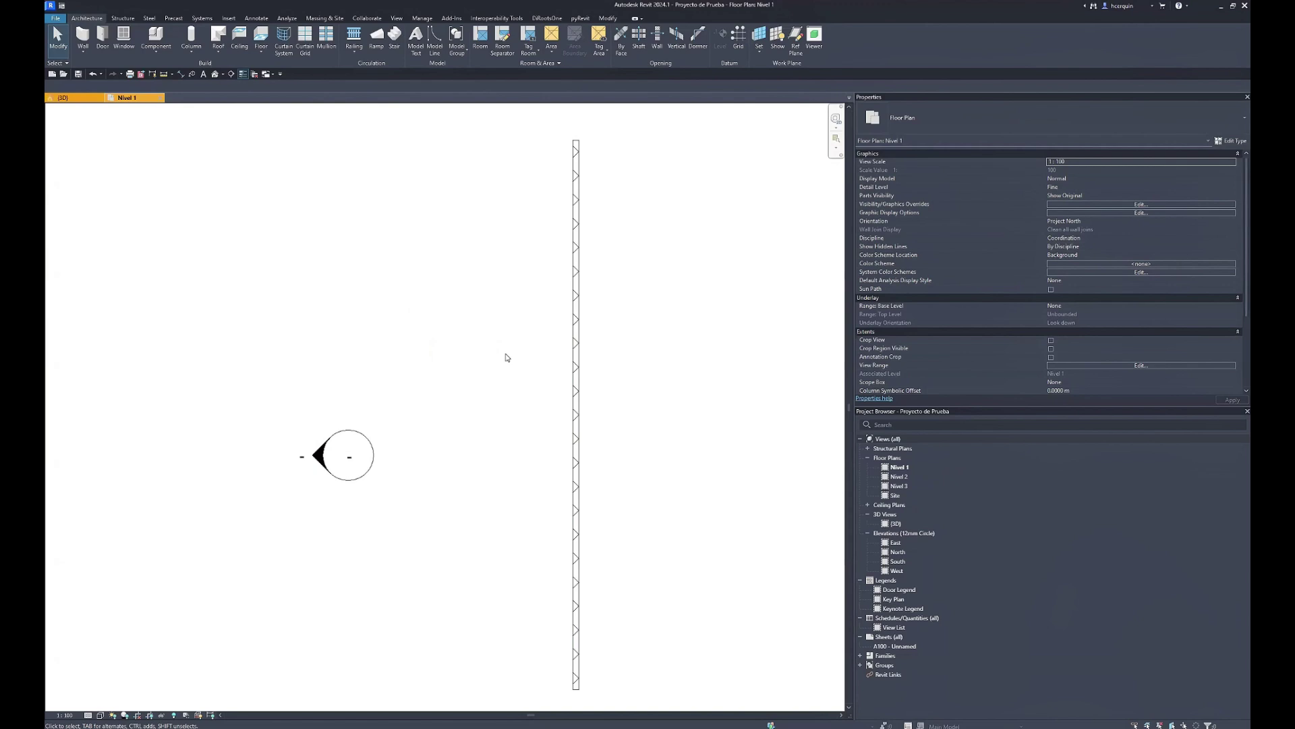
type("wt")
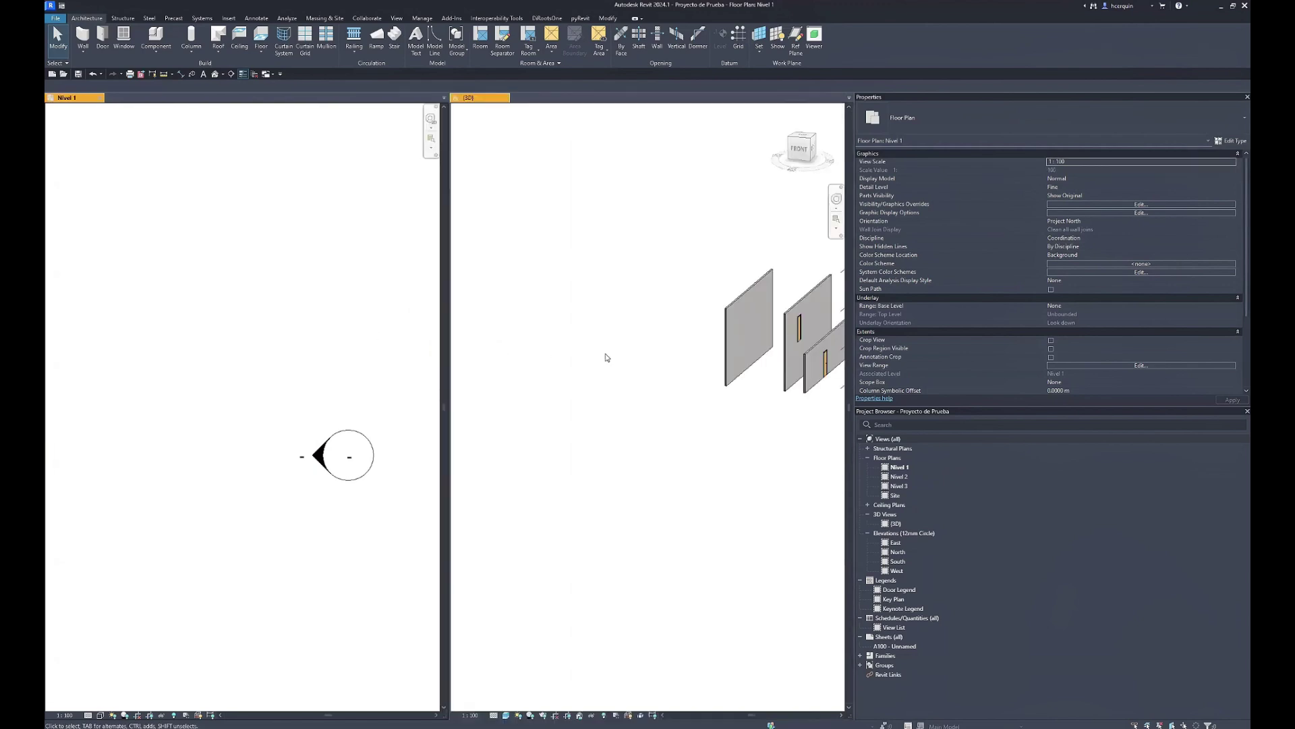
- Zoom and pan the Nivel 1 plan to frame the wall and grid lines A–D
scroll(587, 368, "down", 2)
scroll(607, 398, "down", 2)
scroll(674, 405, "down", 1)
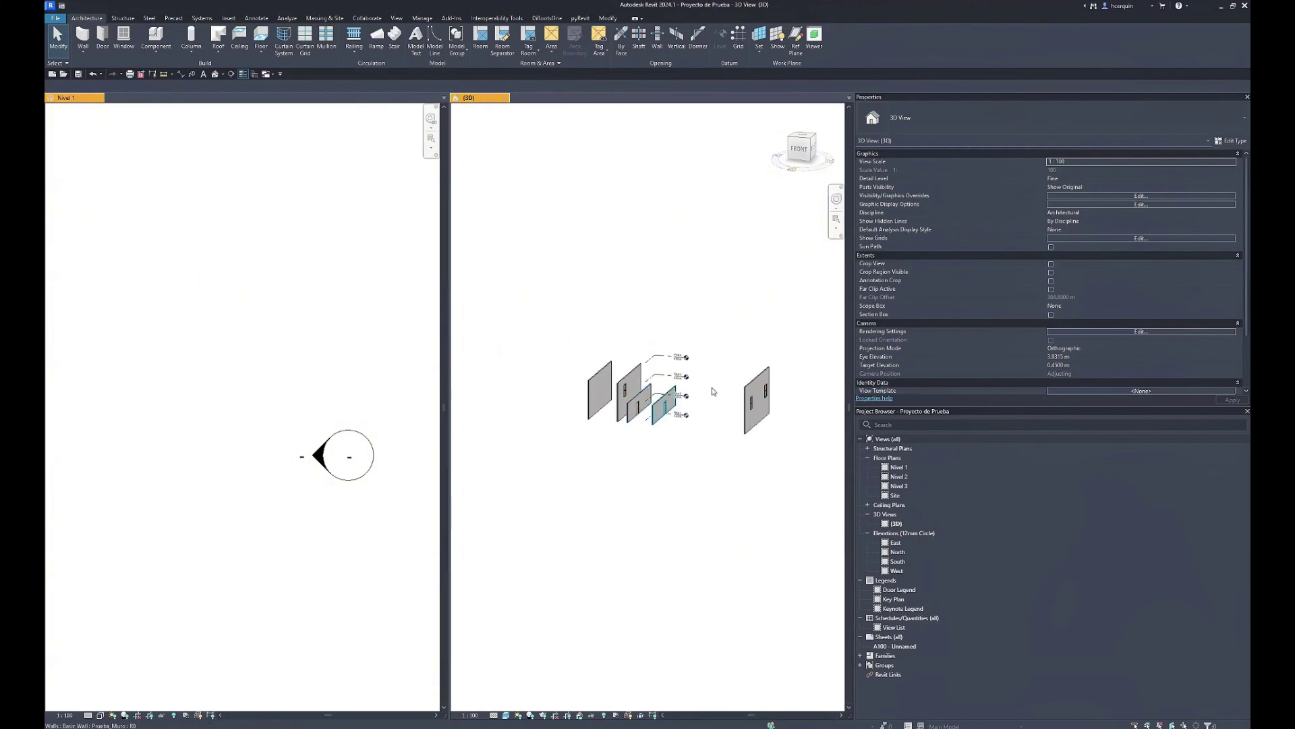
scroll(713, 392, "up", 3)
scroll(223, 255, "down", 2)
scroll(223, 249, "down", 2)
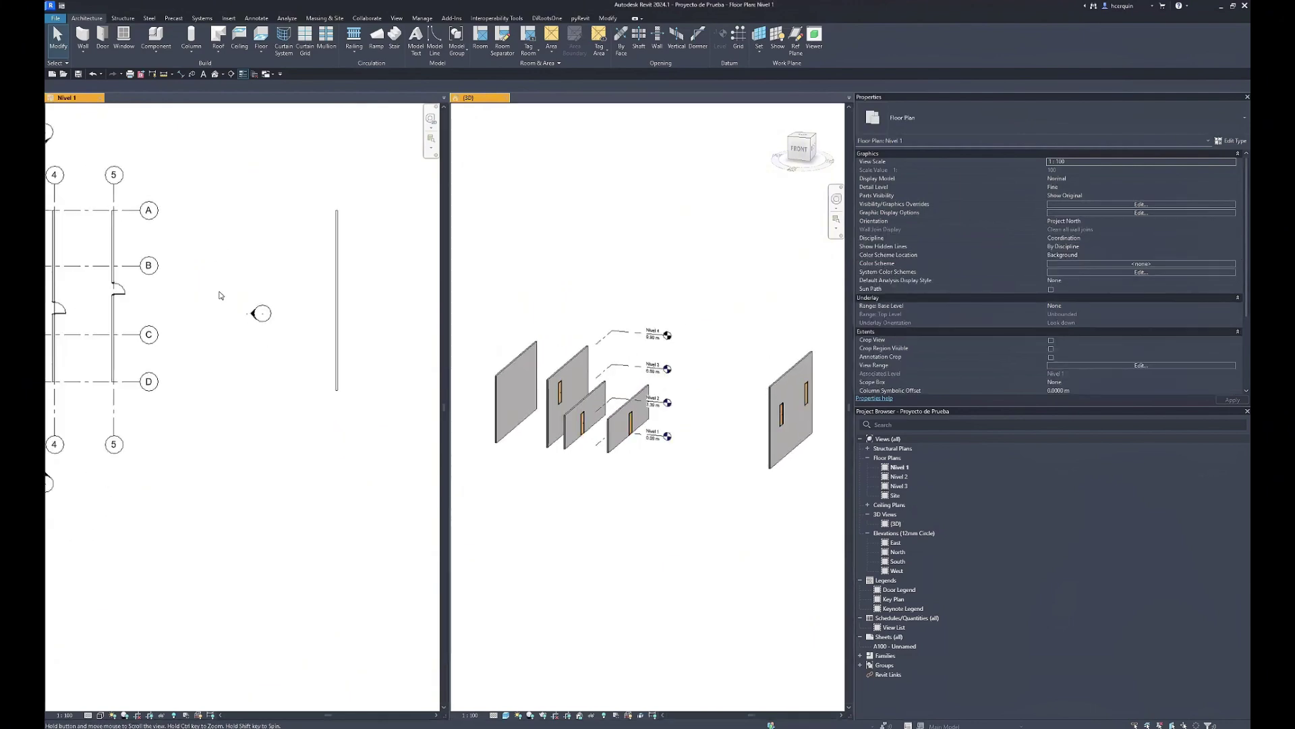
scroll(270, 300, "up", 1)
scroll(257, 405, "up", 1)
scroll(303, 376, "up", 1)
scroll(332, 365, "up", 1)
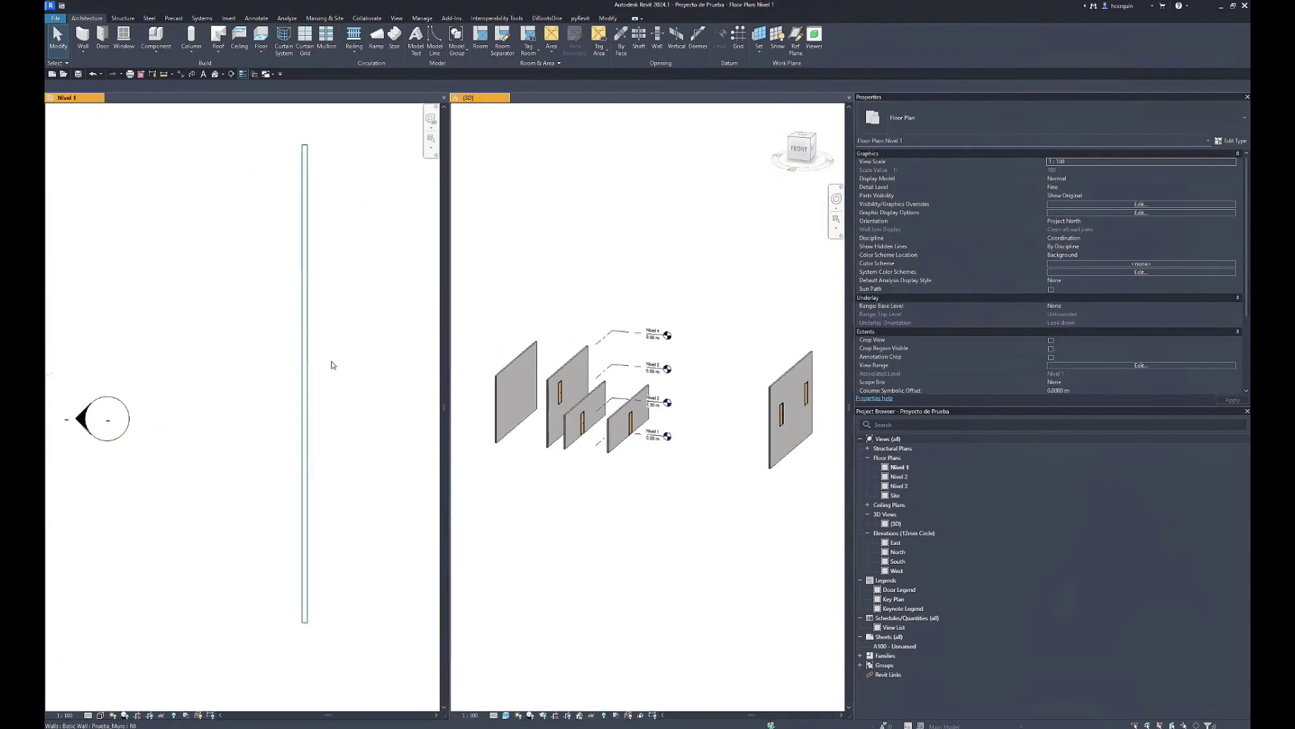
middle_click_drag(327, 365, 301, 365)
scroll(297, 362, "down", 1)
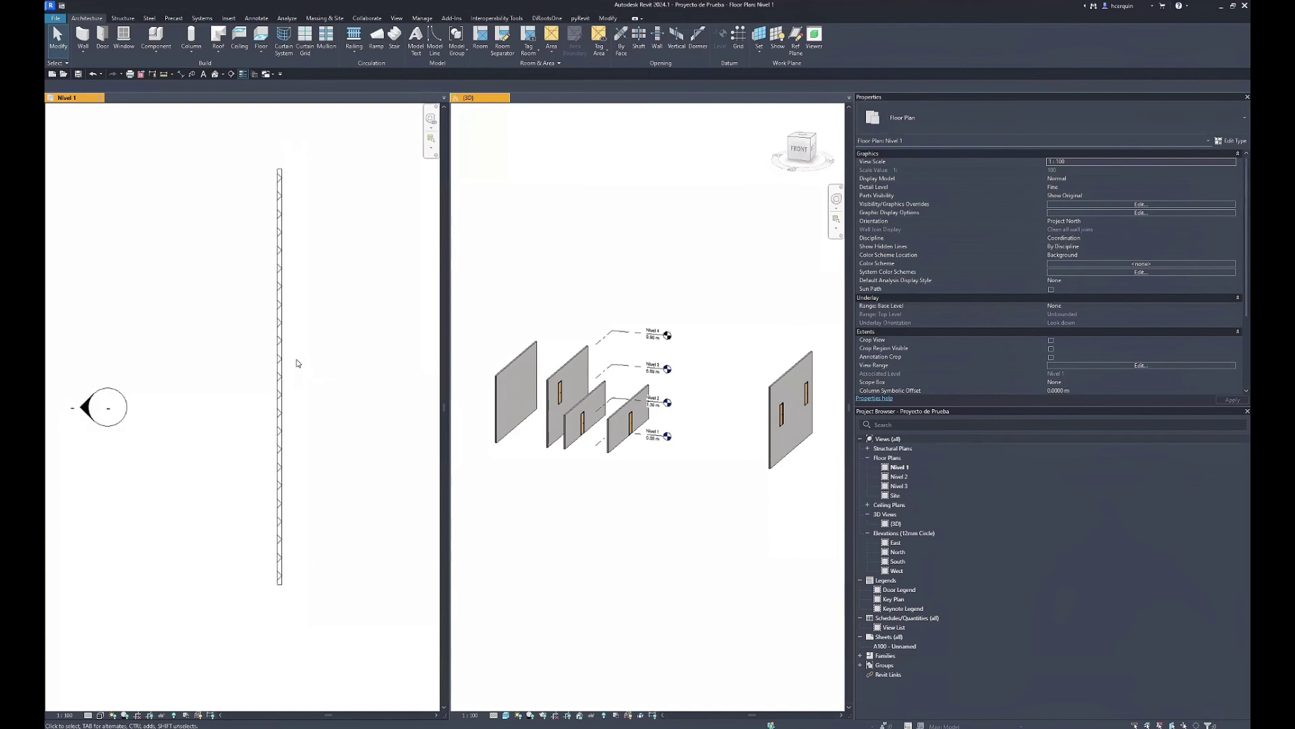
scroll(297, 363, "up", 1)
scroll(792, 406, "up", 5)
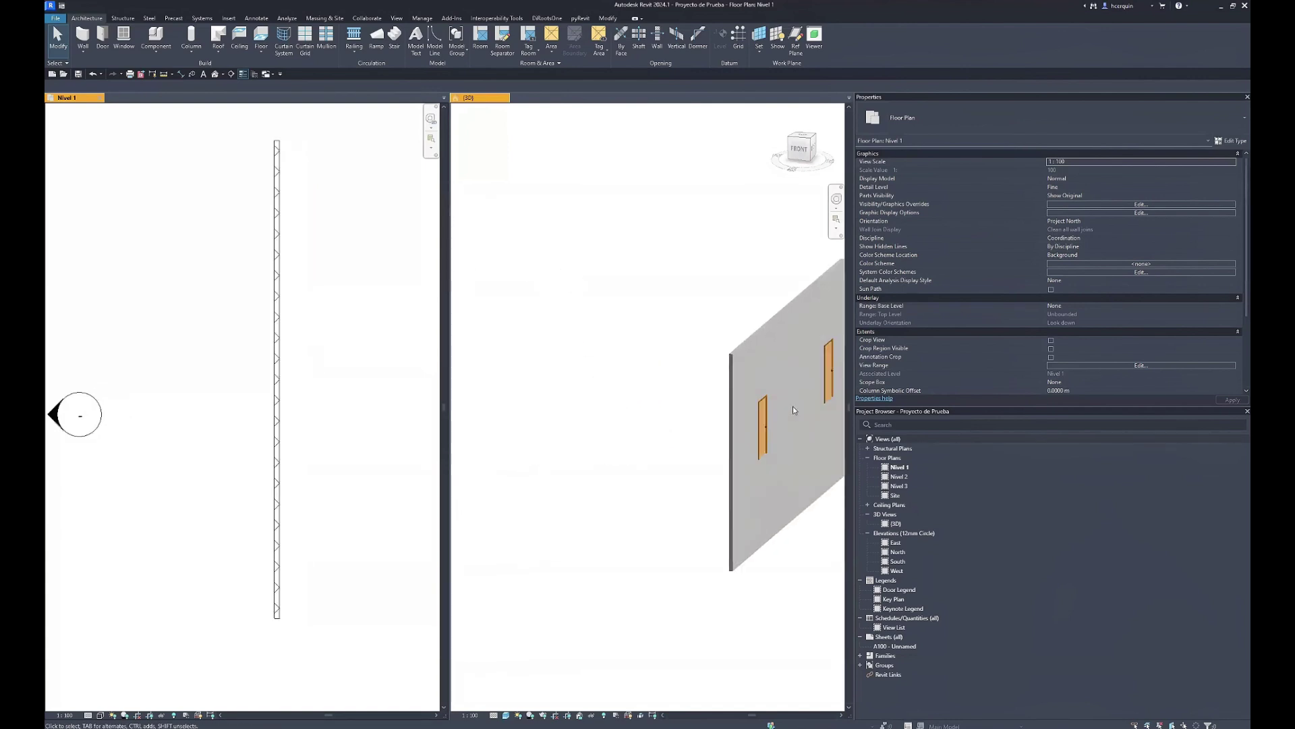
scroll(651, 368, "down", 2)
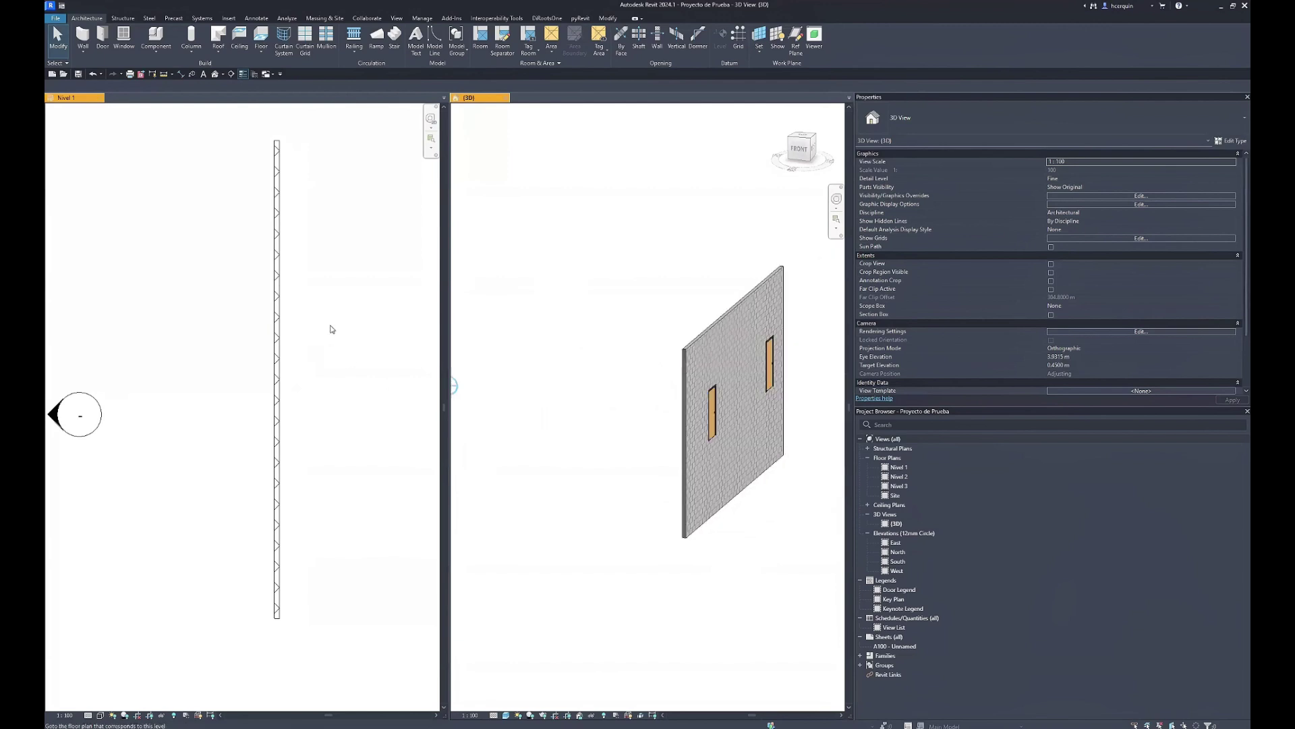
scroll(329, 327, "down", 1)
scroll(329, 328, "down", 1)
middle_click_drag(329, 321, 347, 347)
scroll(347, 347, "up", 2)
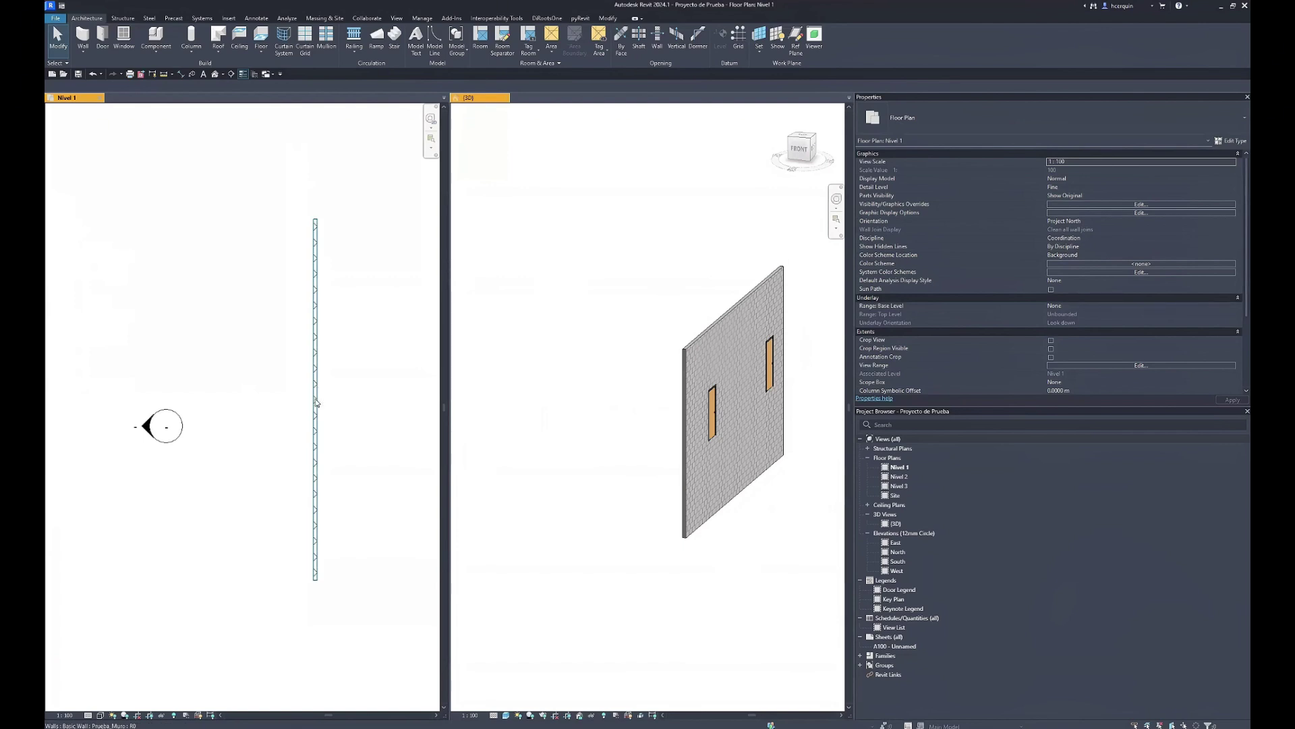
scroll(356, 334, "down", 1)
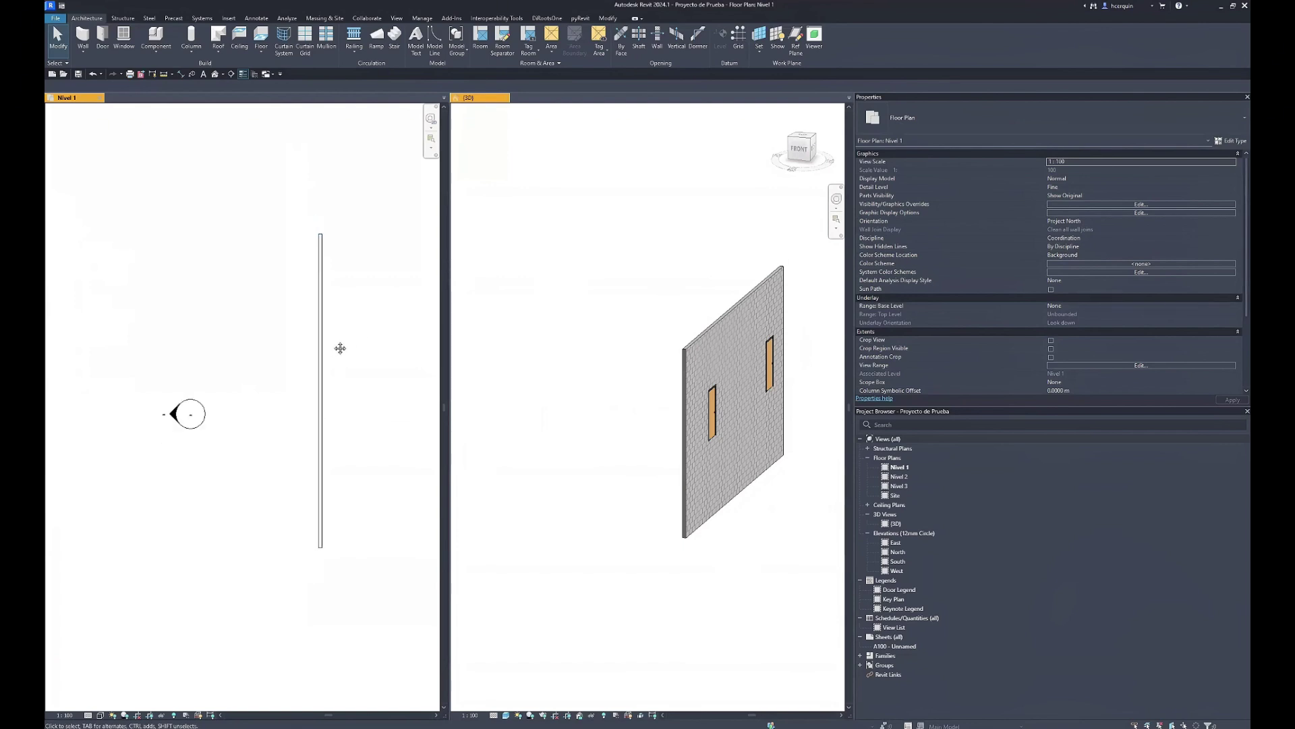
middle_click_drag(340, 348, 332, 358)
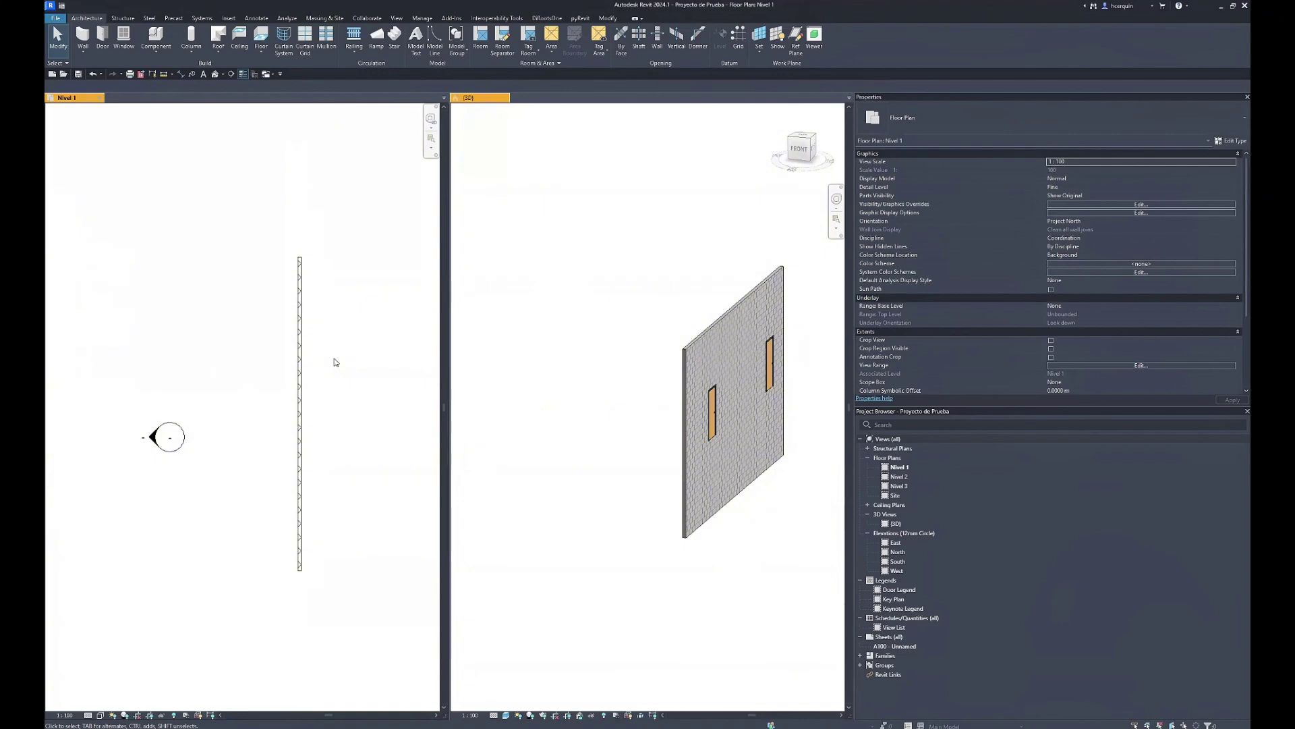
- Merge the plan and 3D views into tabs with TW and reframe the grid layout
key("t")
key("w")
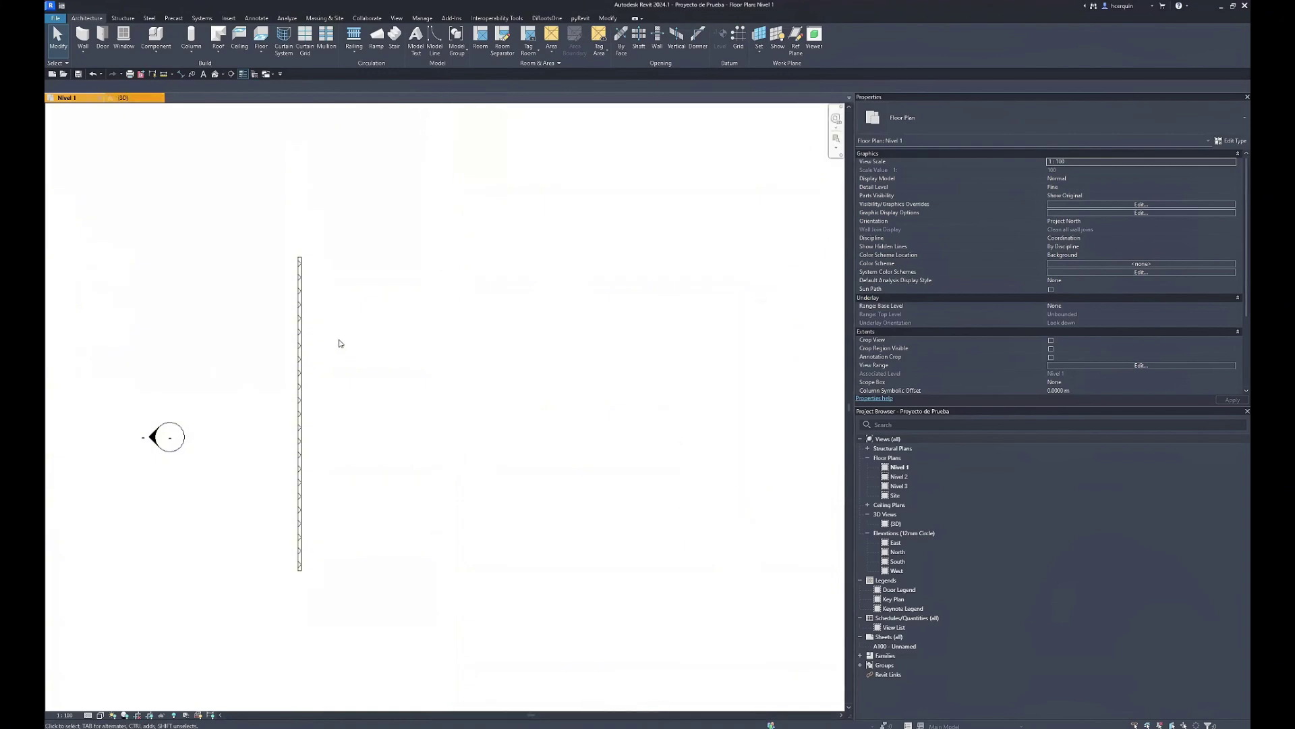
scroll(338, 340, "down", 2)
scroll(338, 341, "down", 3)
middle_click_drag(404, 324, 428, 333)
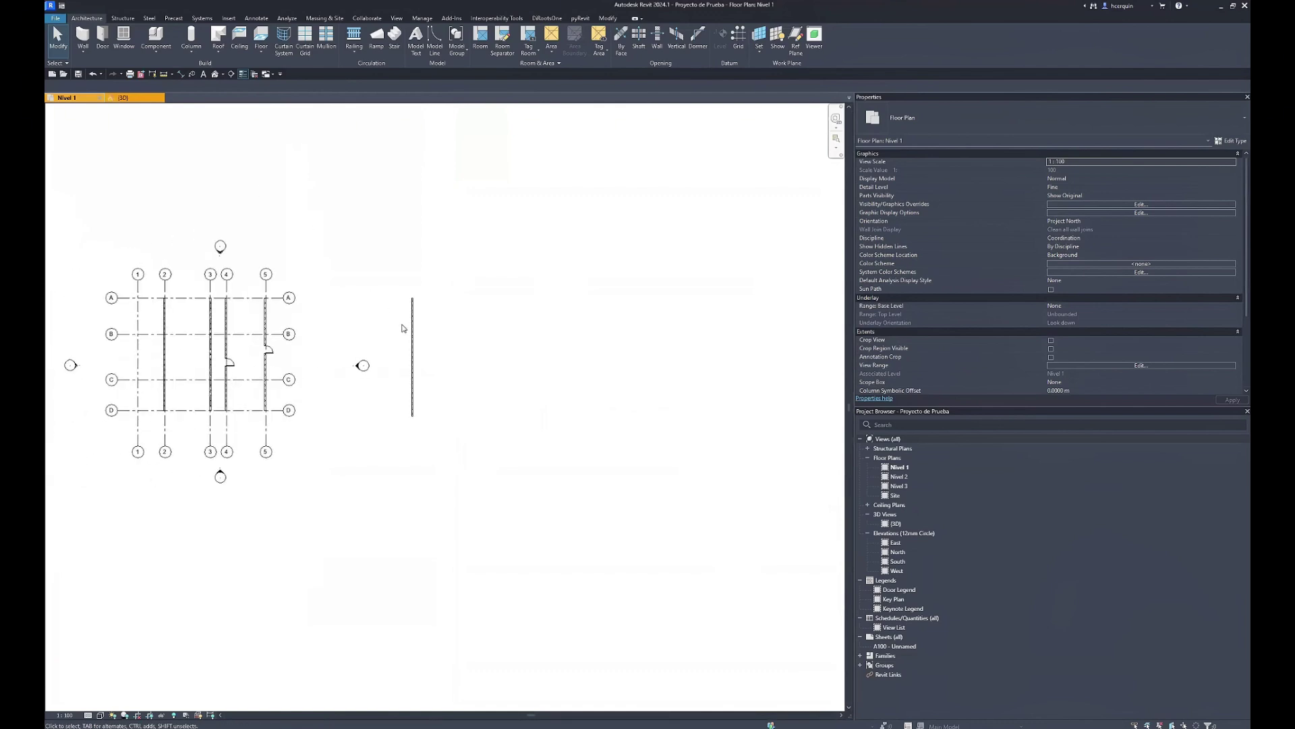
scroll(402, 328, "up", 3)
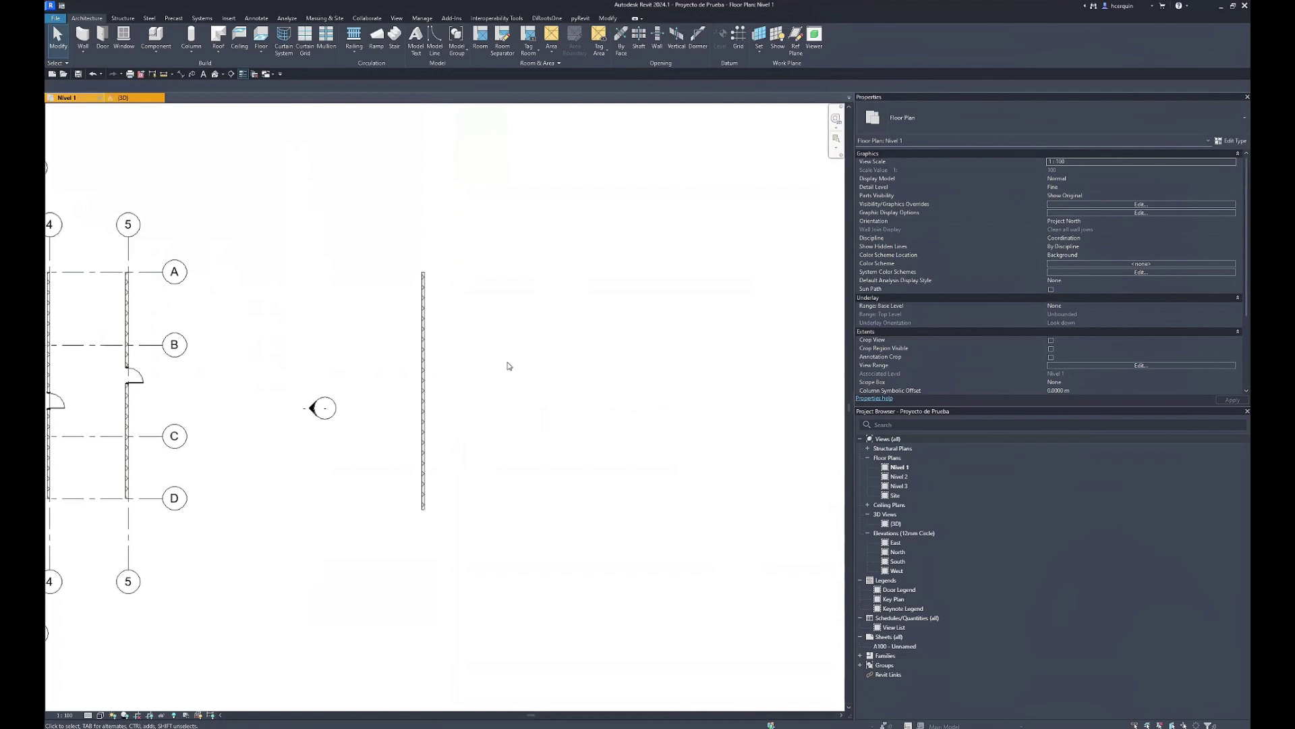
- Tile the plan and 3D views side by side with WT, centring the wall
key("w")
key("t")
scroll(373, 394, "down", 2)
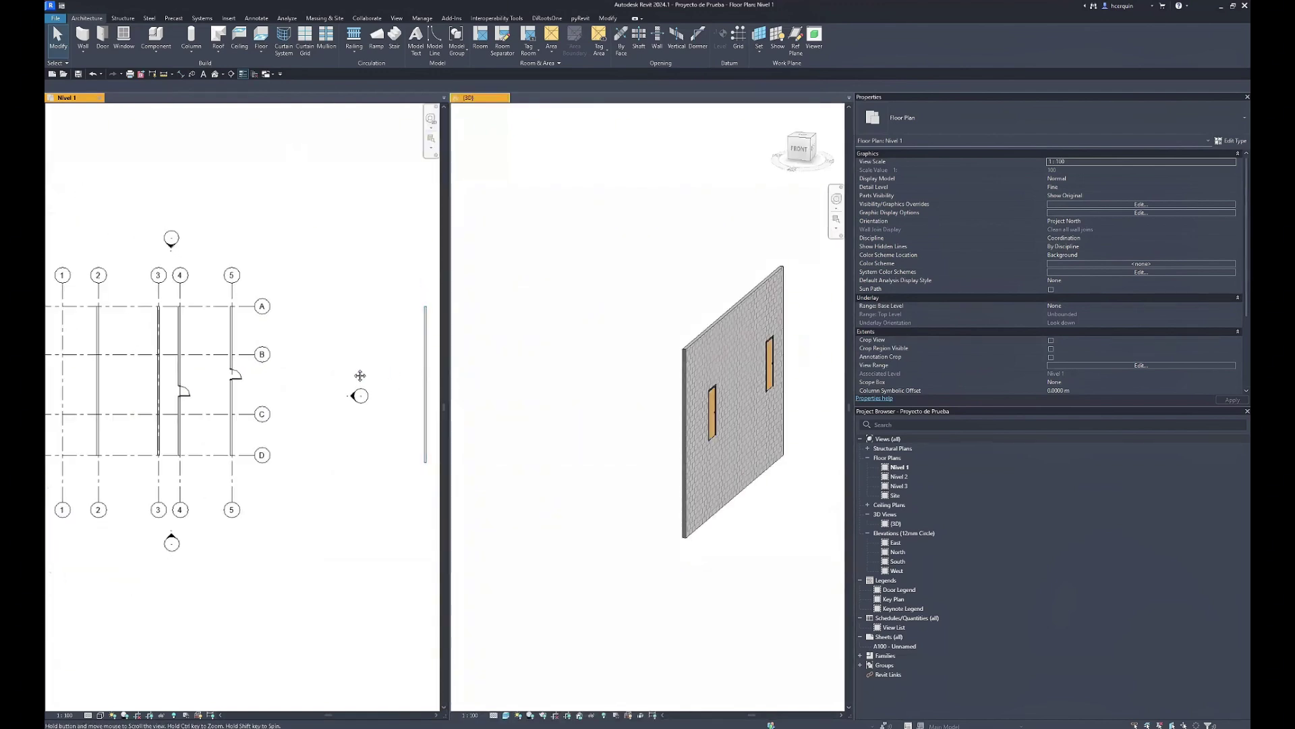
middle_click_drag(373, 395, 274, 406)
scroll(305, 338, "up", 1)
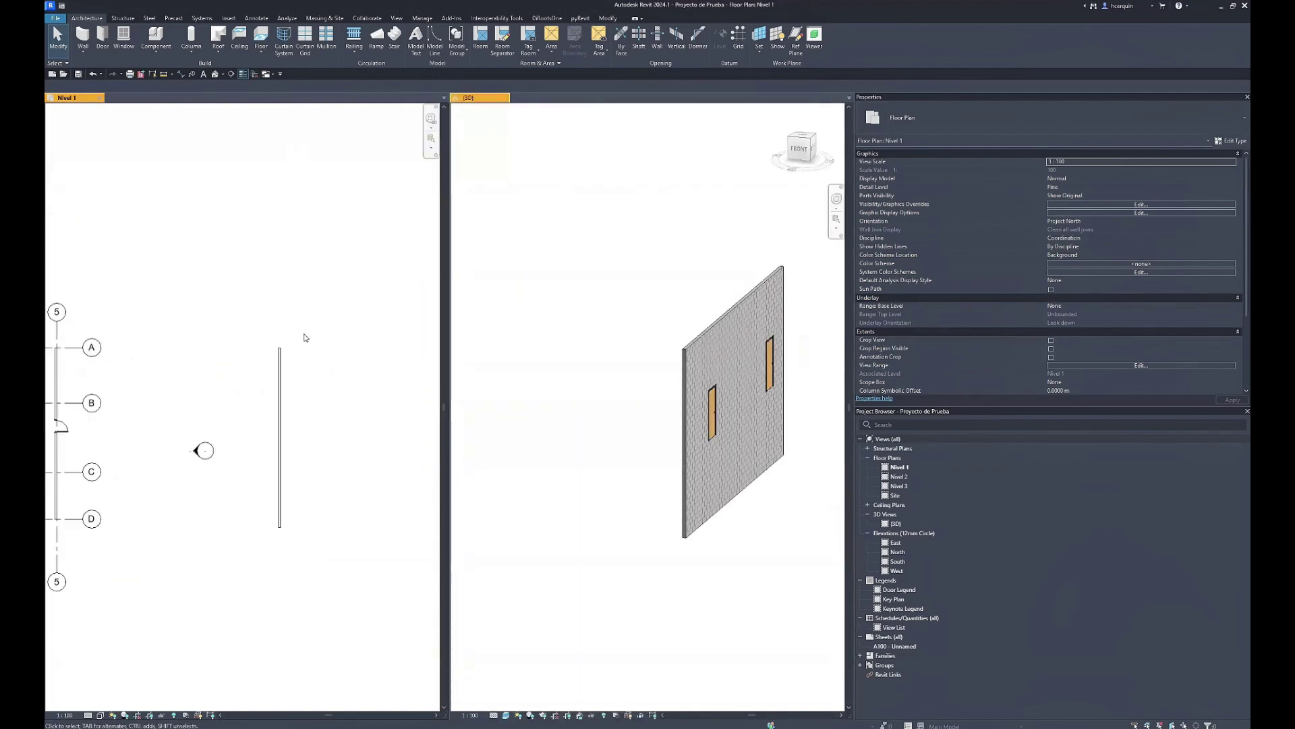
- Place a single door in the brick wall using the DR Door tool
key("d")
key("r")
scroll(280, 390, "up", 2)
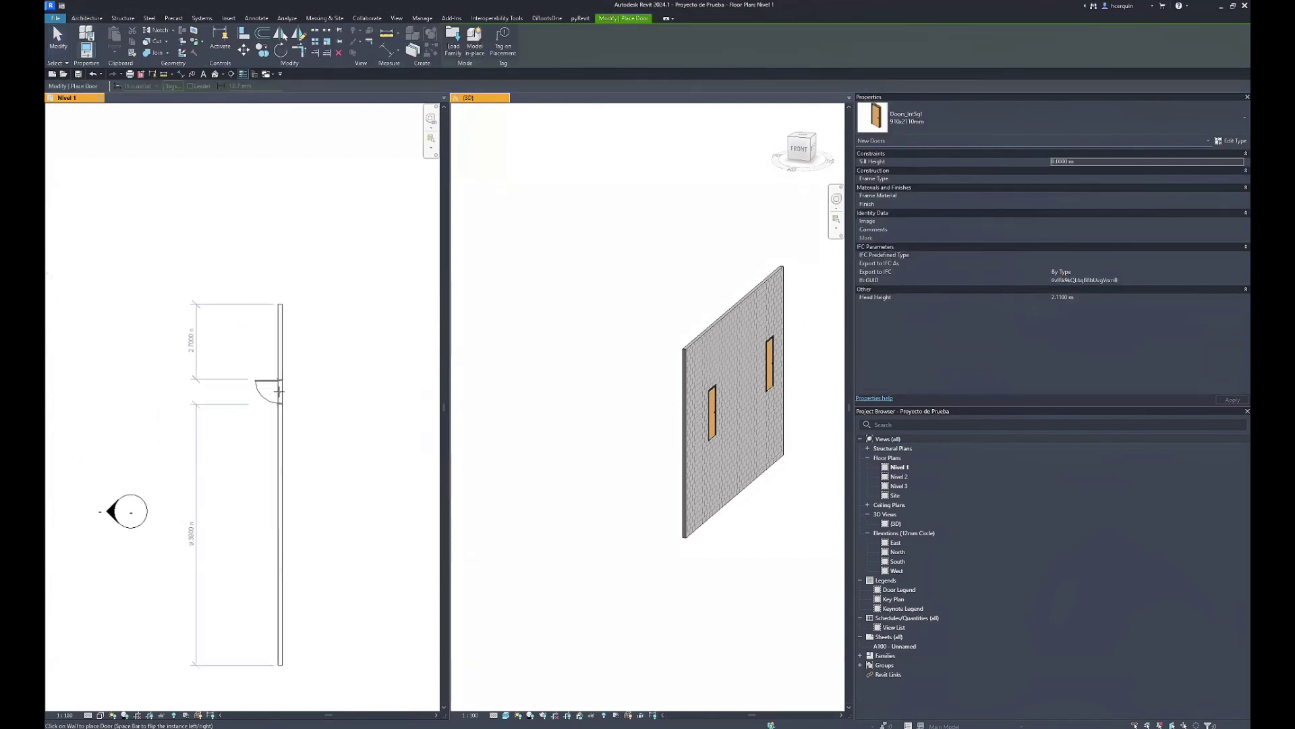
scroll(280, 392, "up", 2)
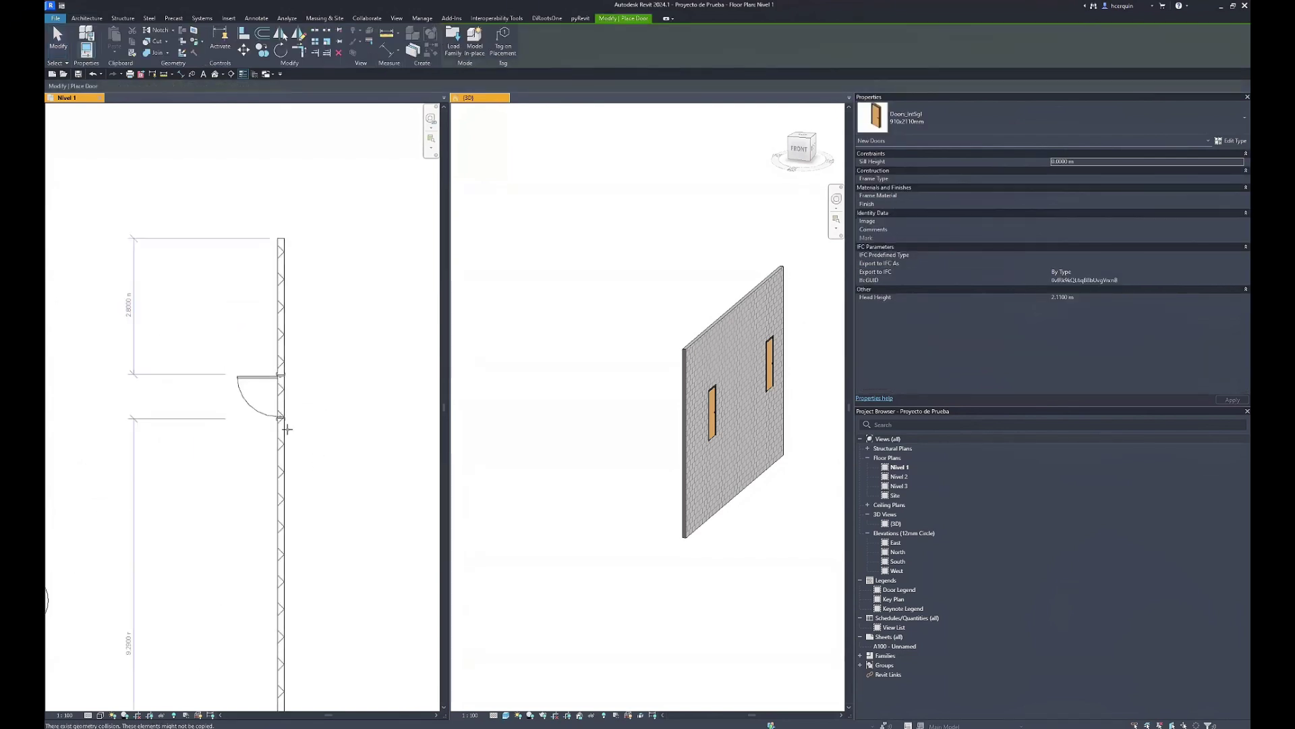
left_click(270, 396)
middle_click_drag(292, 437, 285, 324)
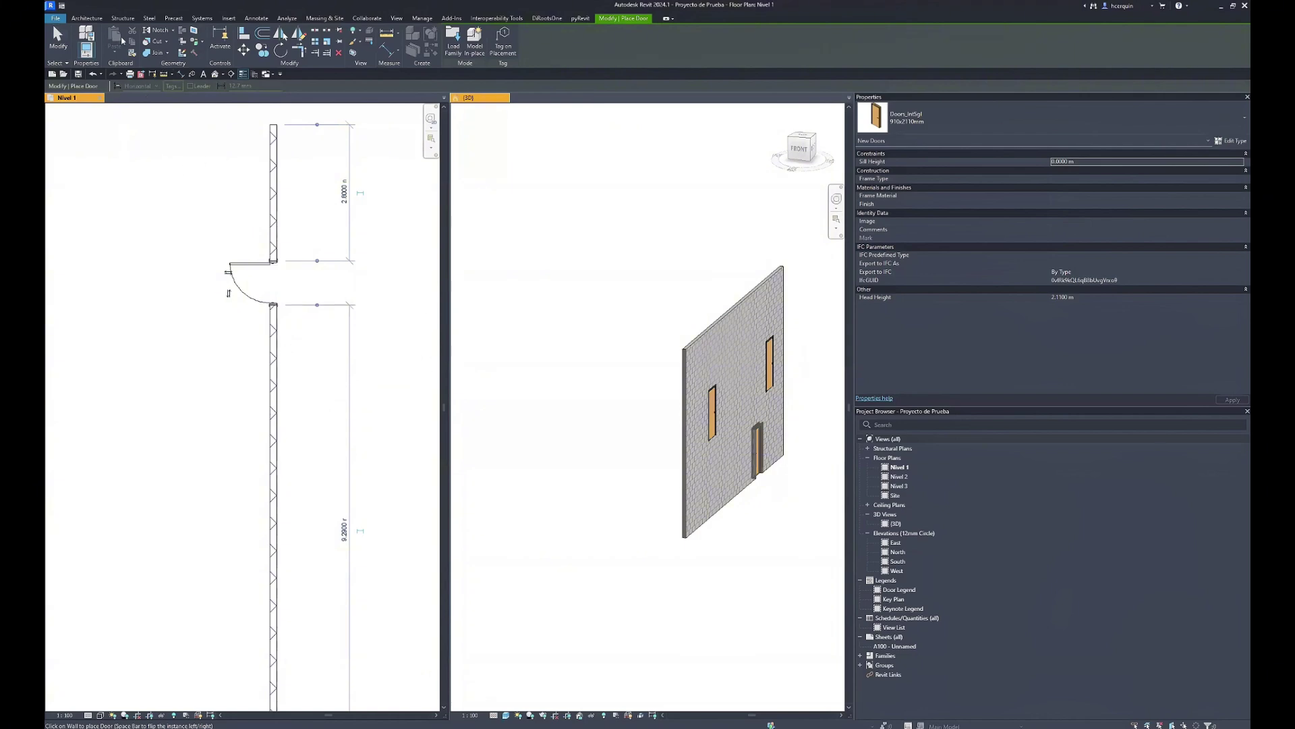
- Start the Architecture Door tool with the Doors_ExtDbl_Flush 2.00x2.10m type chosen
left_click(90, 18)
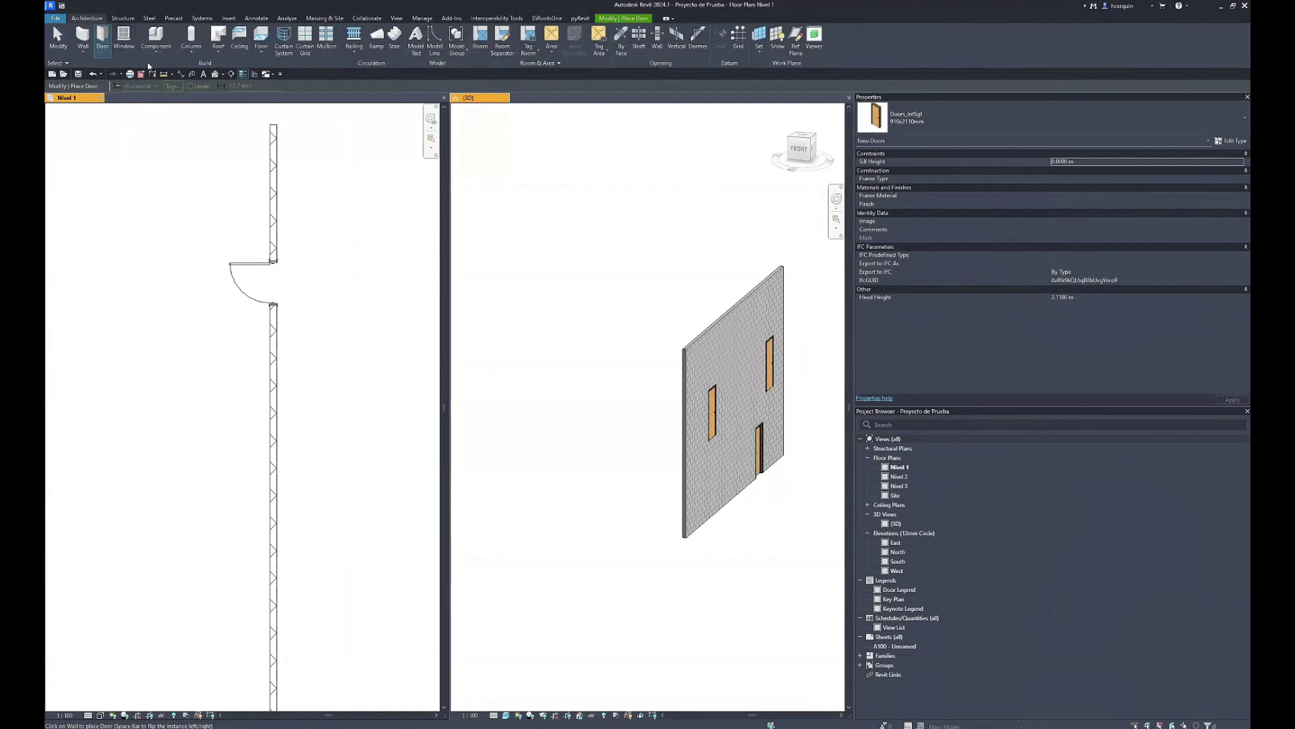
left_click(102, 44)
left_click(933, 111)
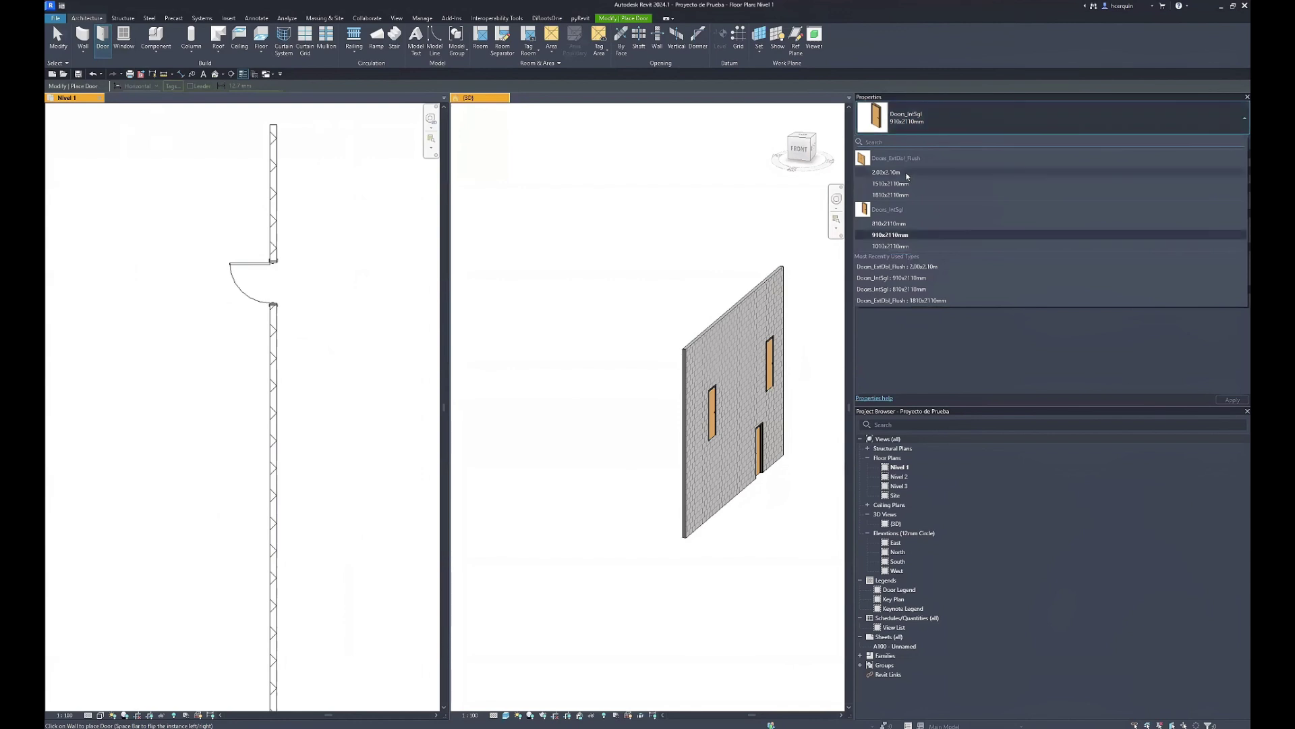
left_click(886, 172)
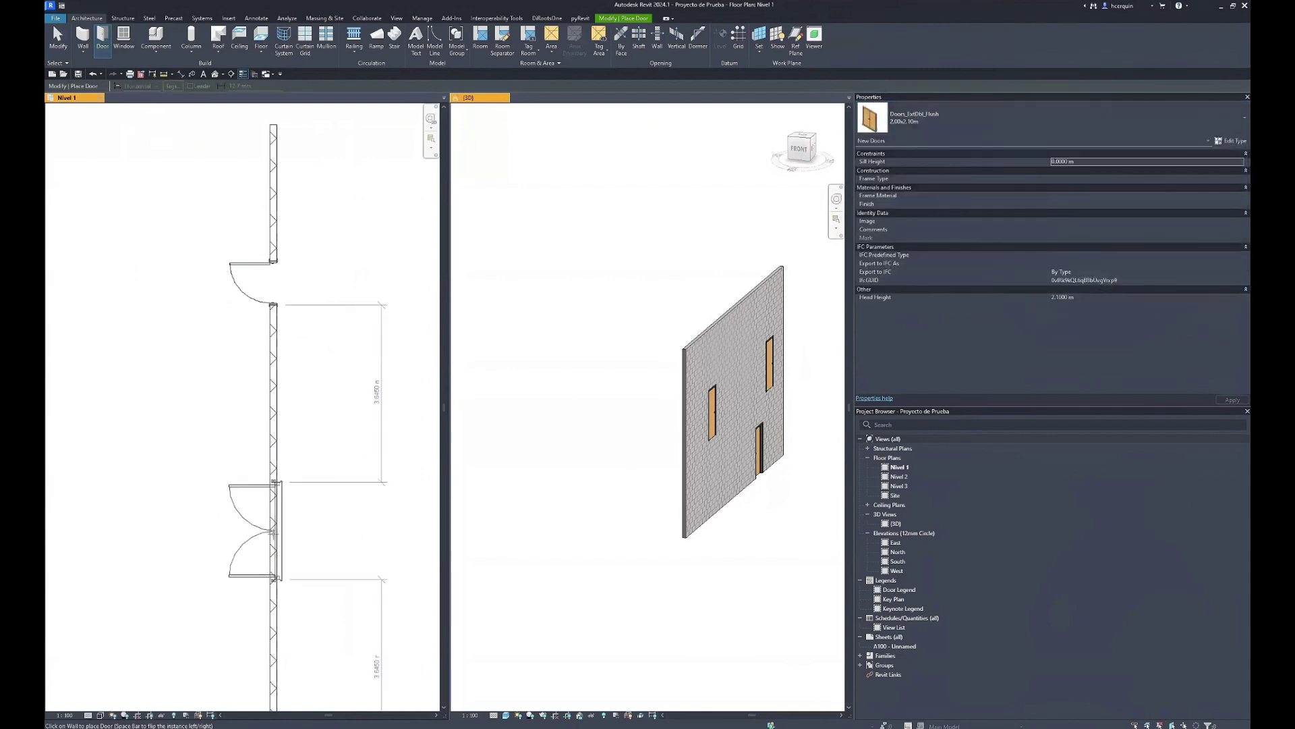
- Place the 2.00x2.10m double door in the wall below, testing and reverting its flip
left_click(270, 535)
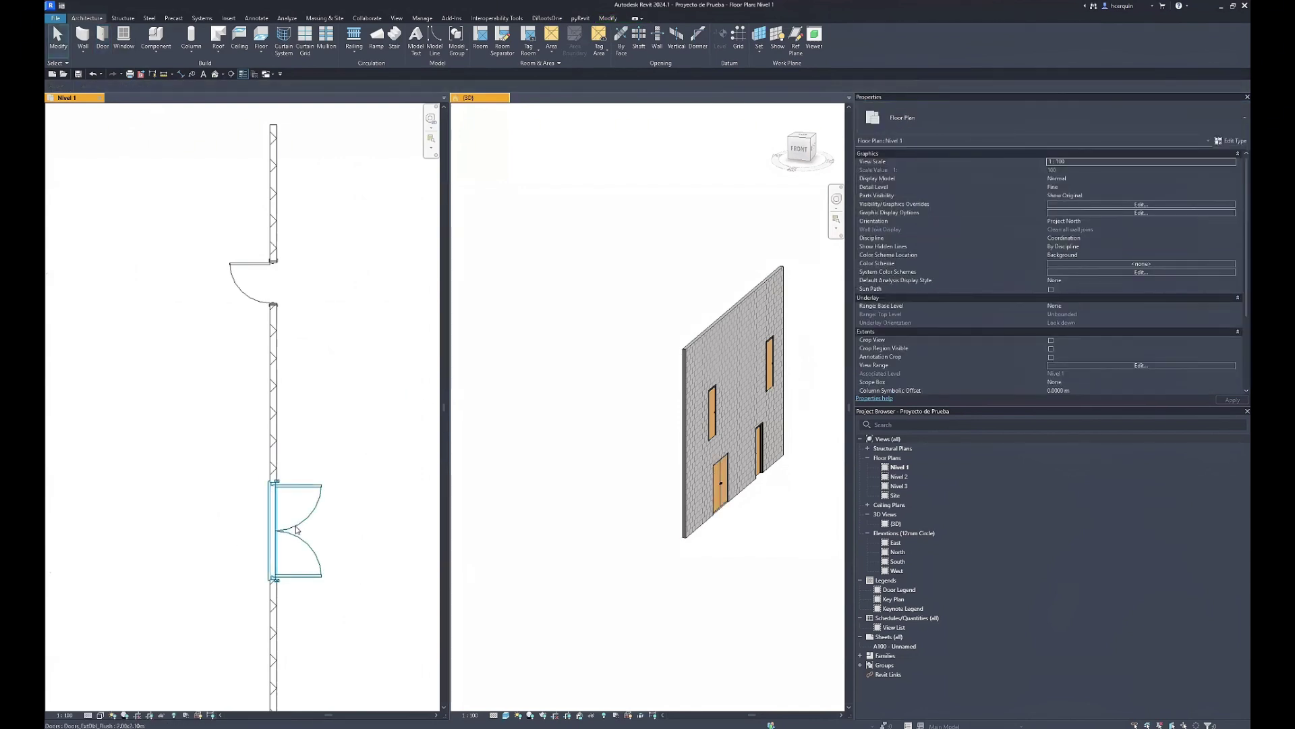
key("Escape")
scroll(297, 530, "up", 3)
scroll(276, 516, "up", 2)
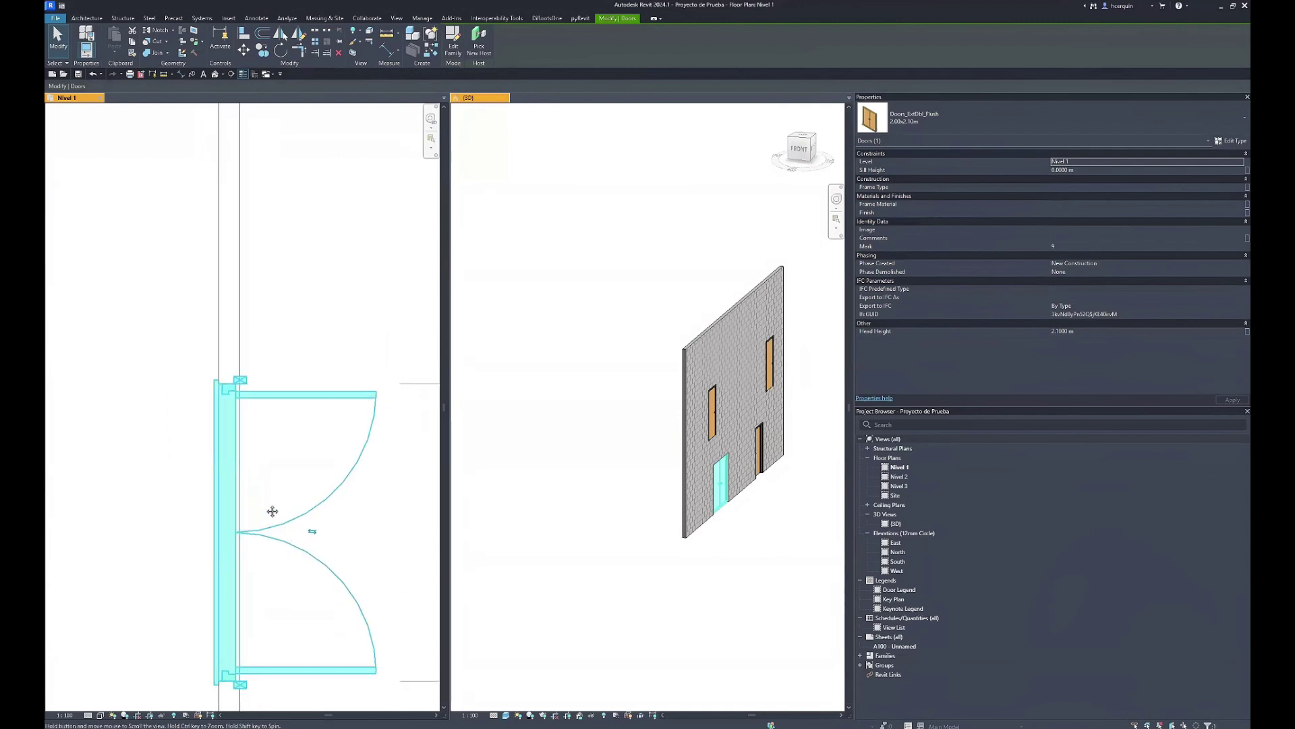
scroll(278, 482, "up", 1)
left_click(280, 471)
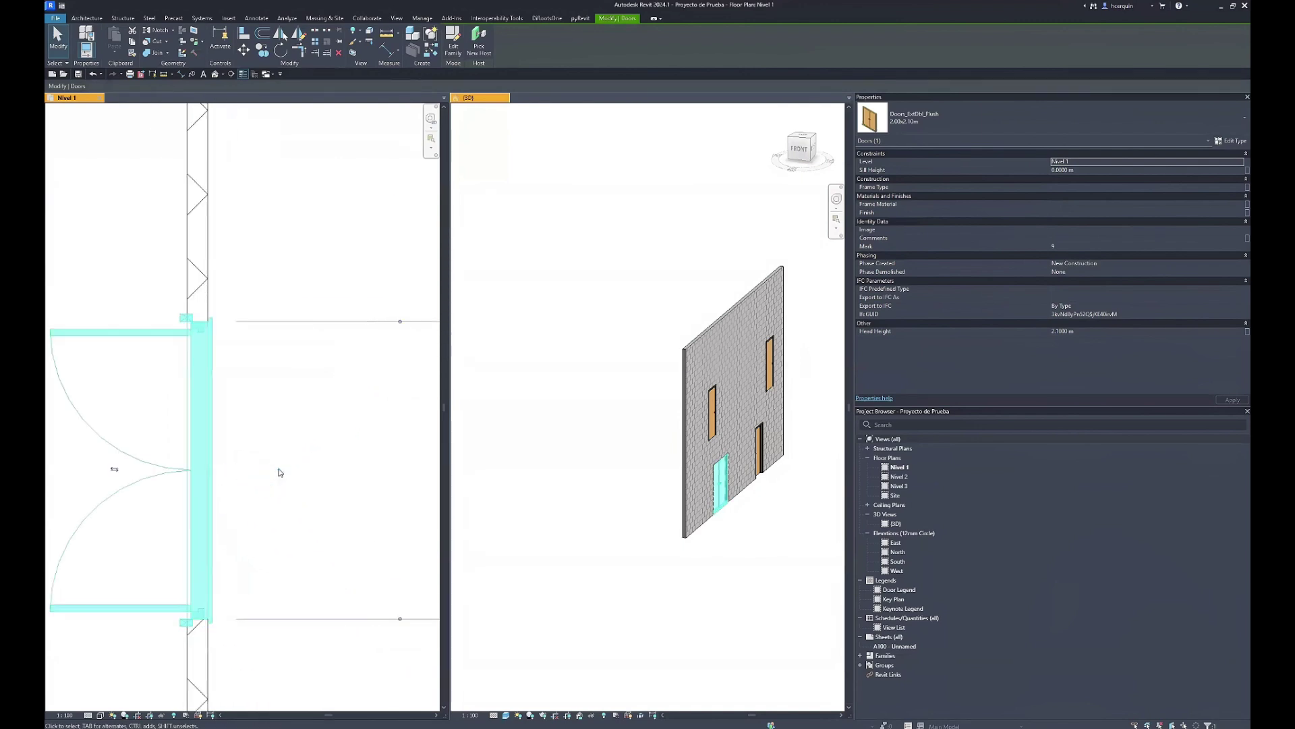
left_click(115, 472)
- Flip the upper single door's facing to the other side of the wall
scroll(270, 465, "down", 1)
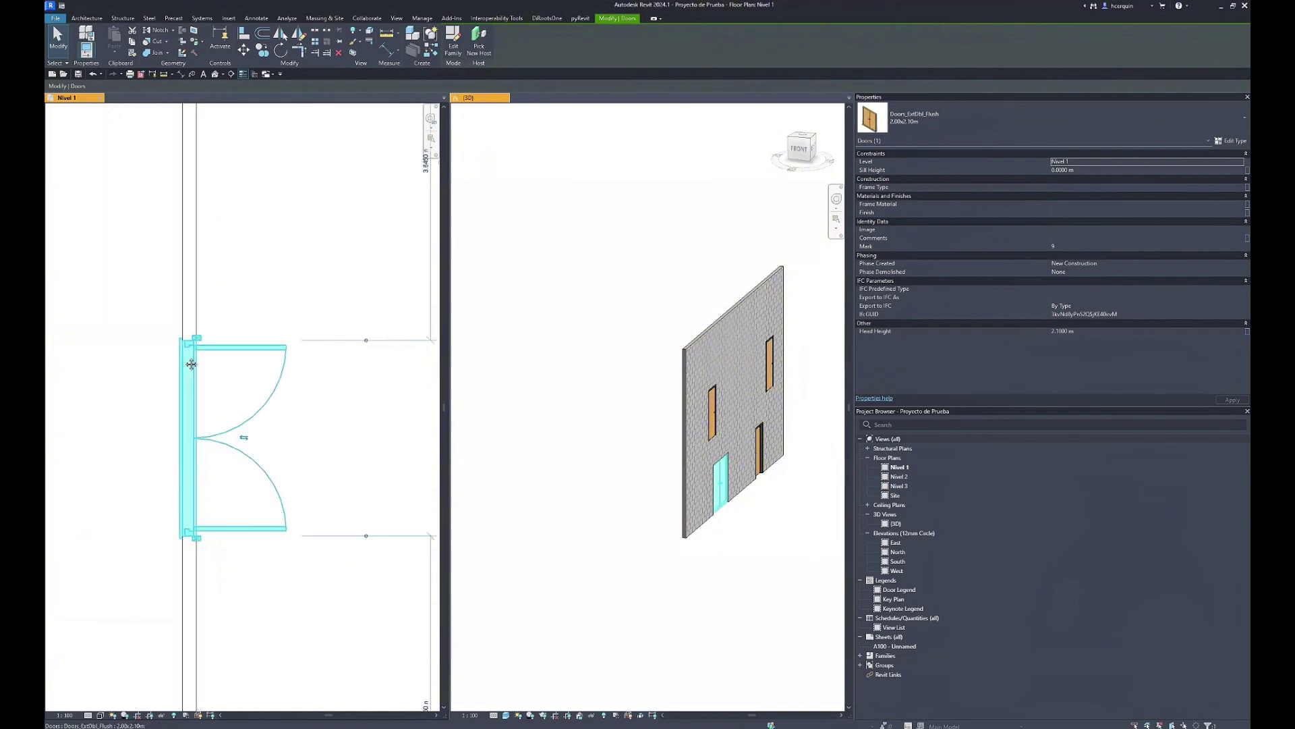
scroll(243, 437, "down", 1)
scroll(268, 313, "down", 2)
left_click(232, 223)
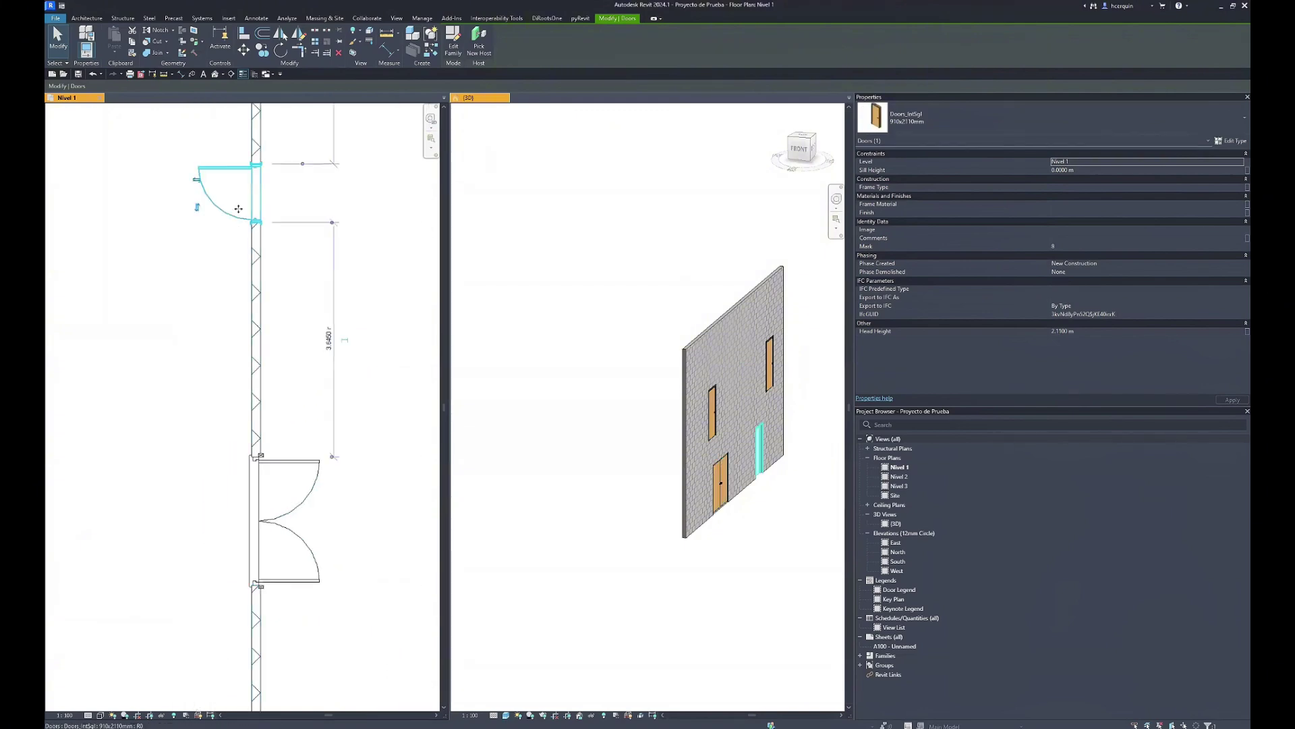
left_click(197, 181)
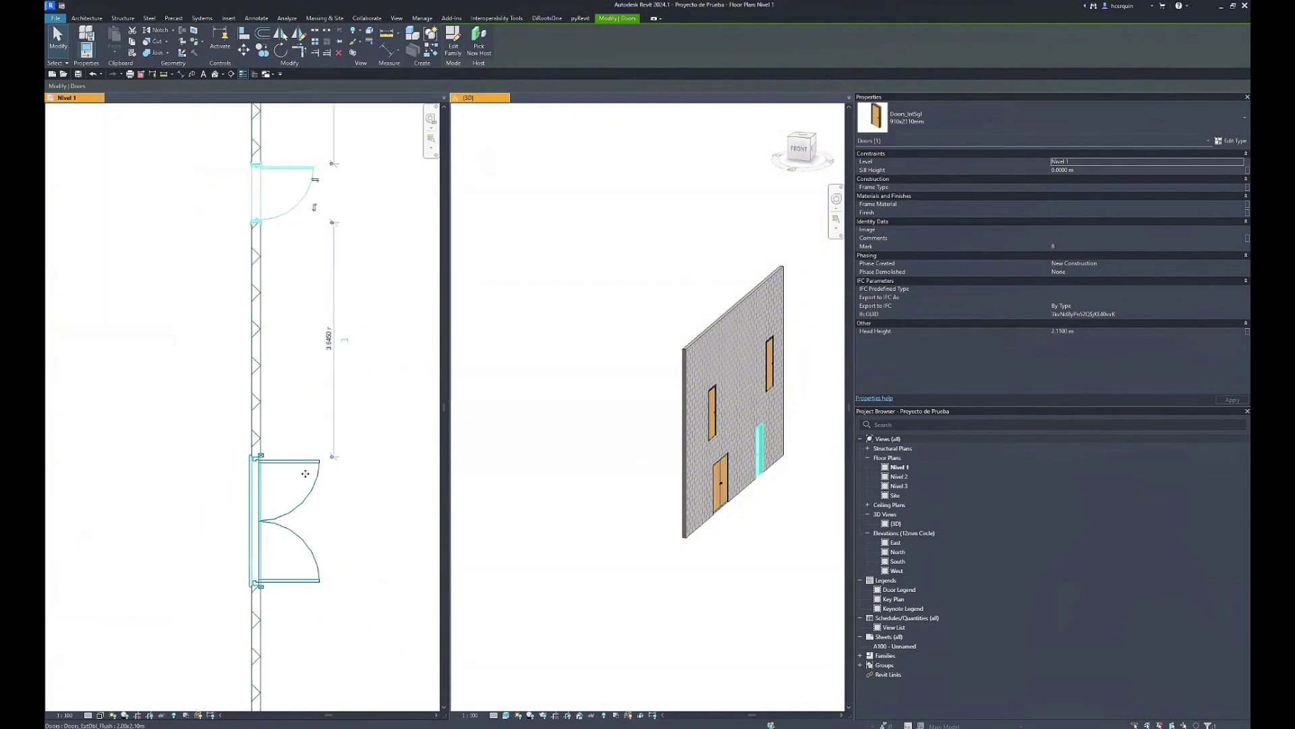
- Select the double door, then bring the upper single door back into view
left_click(300, 476)
scroll(294, 476, "up", 2)
scroll(282, 438, "up", 2)
scroll(282, 439, "down", 2)
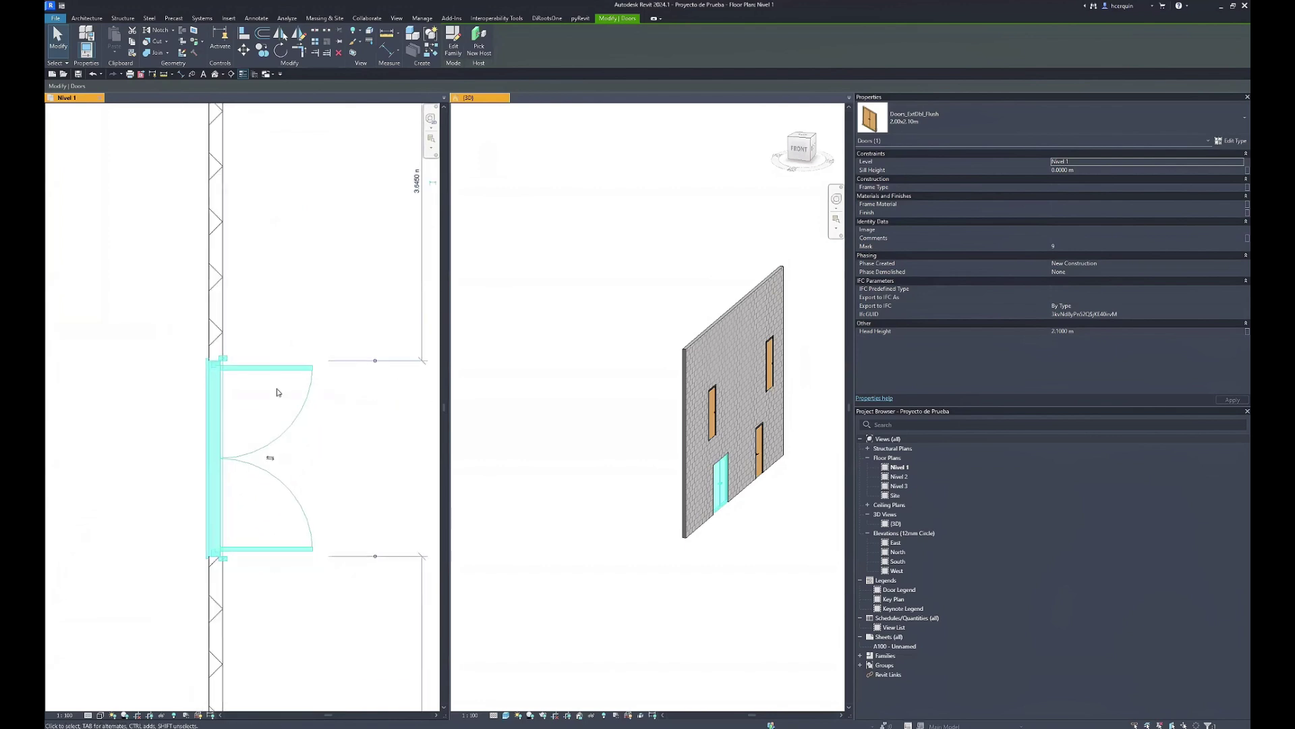
scroll(275, 317, "down", 2)
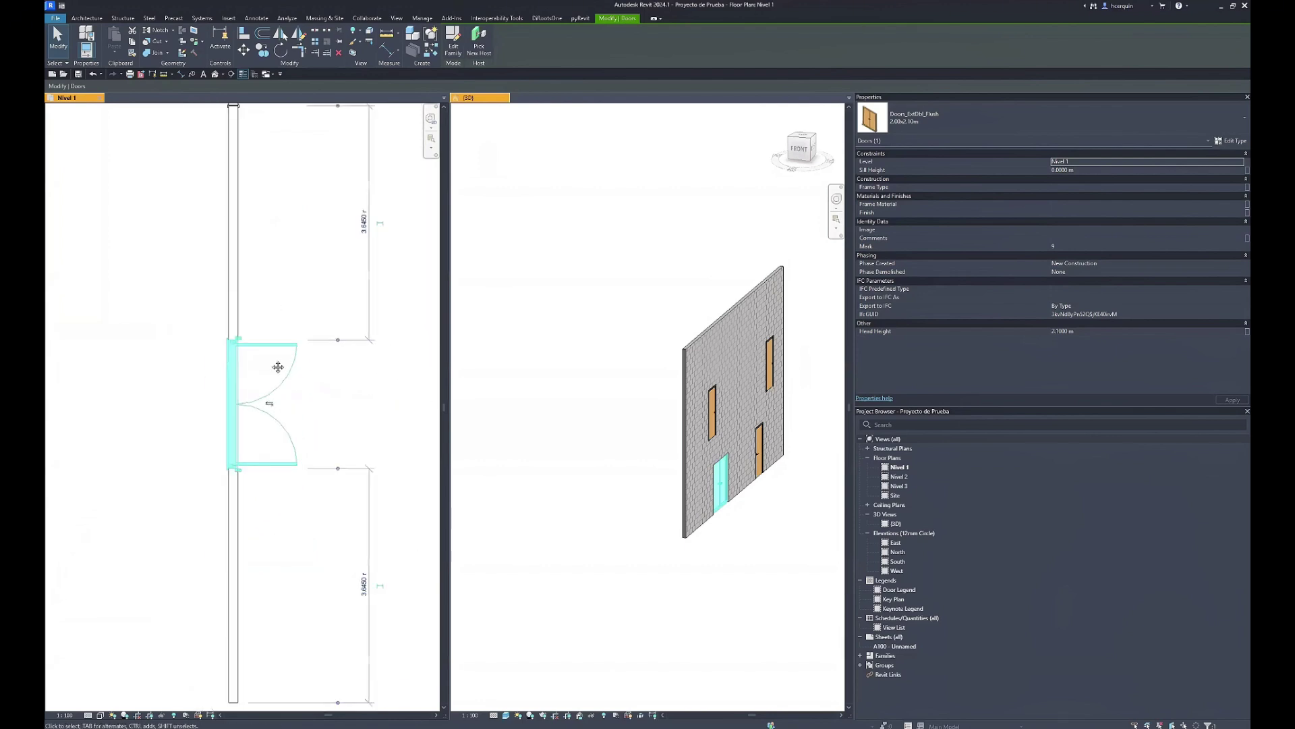
middle_click_drag(275, 361, 309, 482)
scroll(318, 277, "up", 2)
scroll(325, 223, "up", 2)
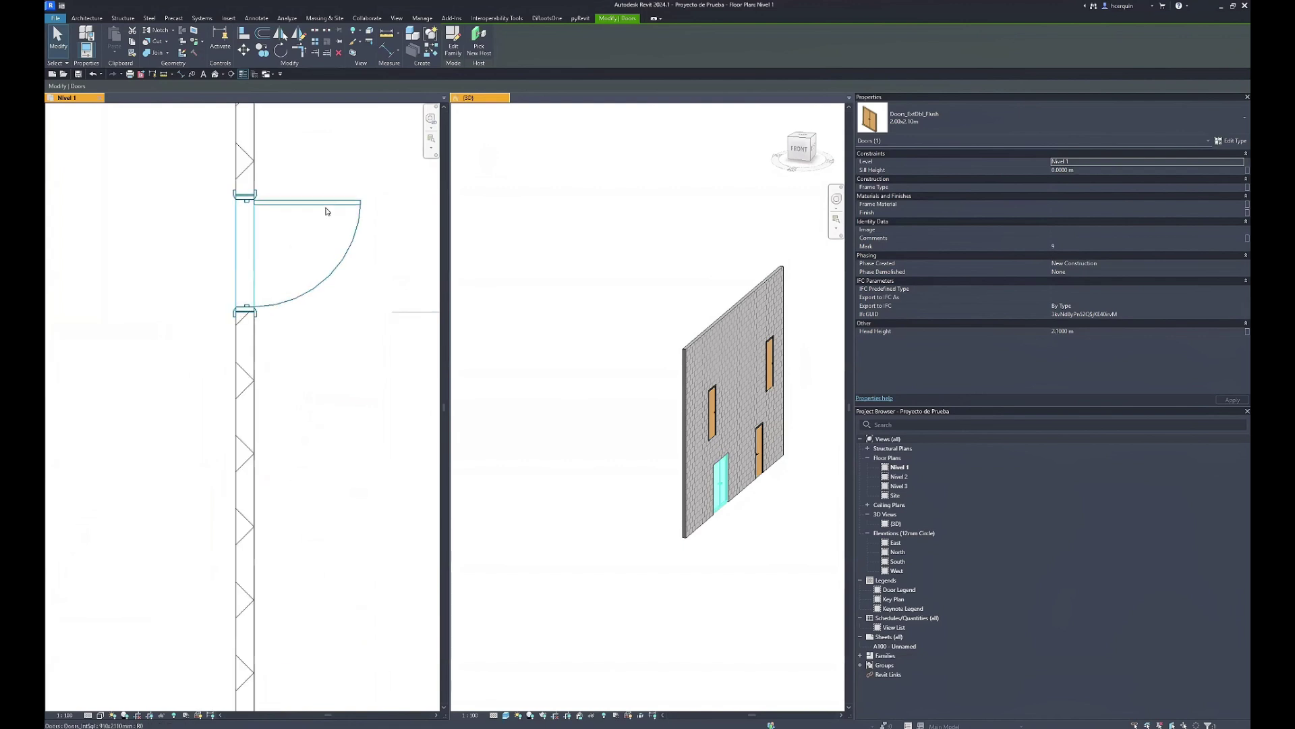
- Swap the single door's hinge to the other jamb and back, then reselect it
left_click(326, 207)
left_click(362, 283)
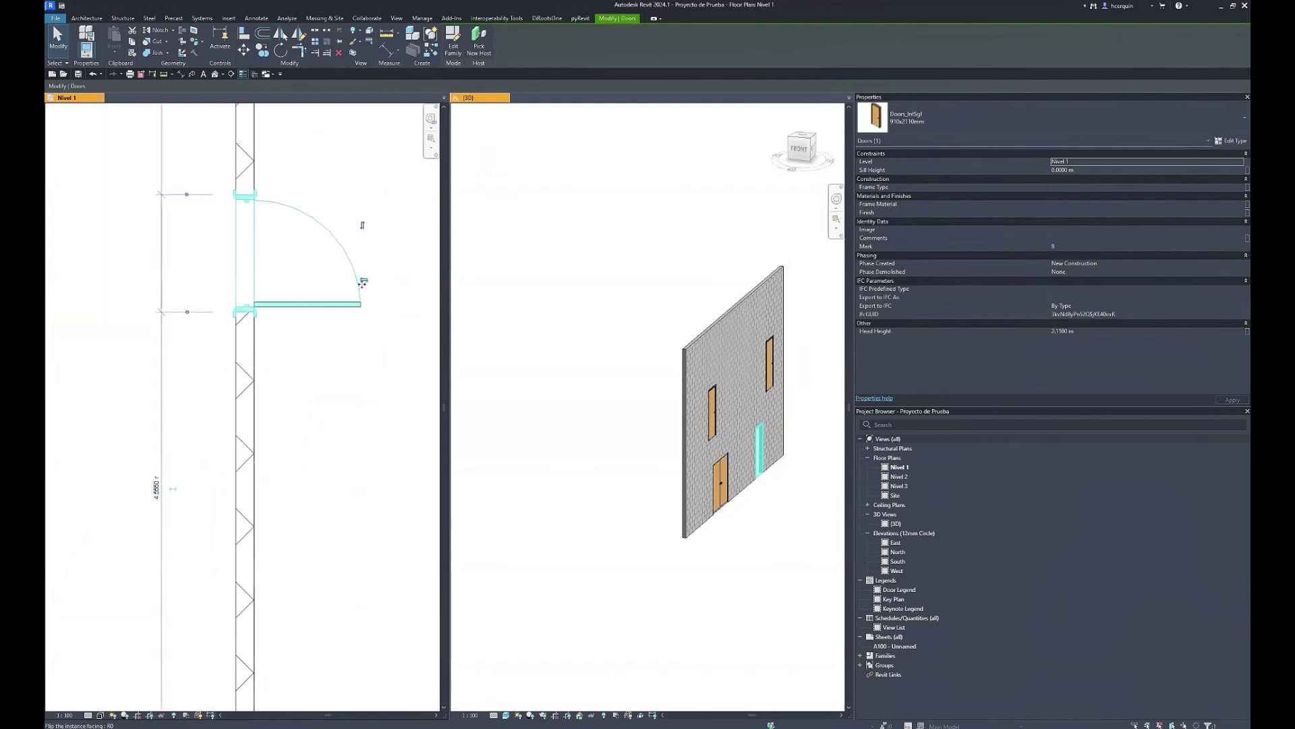
left_click(363, 227)
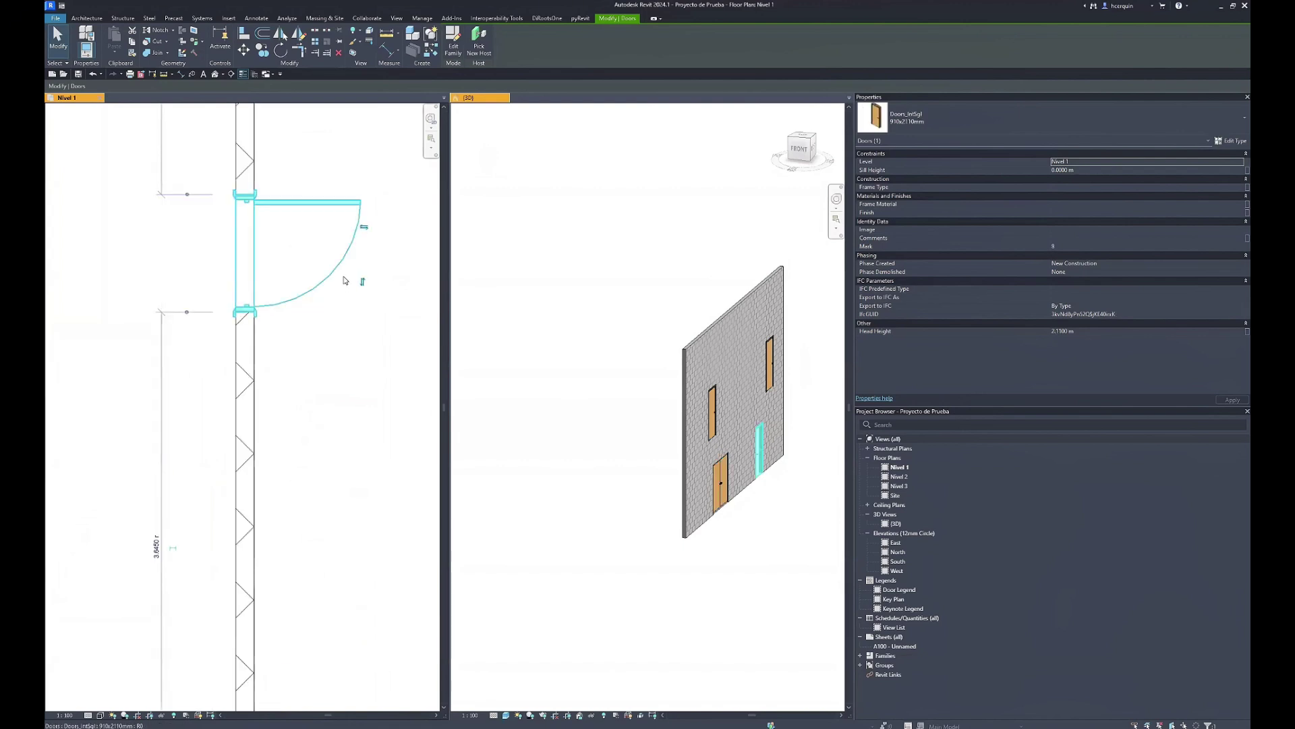
key("Escape")
scroll(326, 290, "down", 1)
left_click(337, 280)
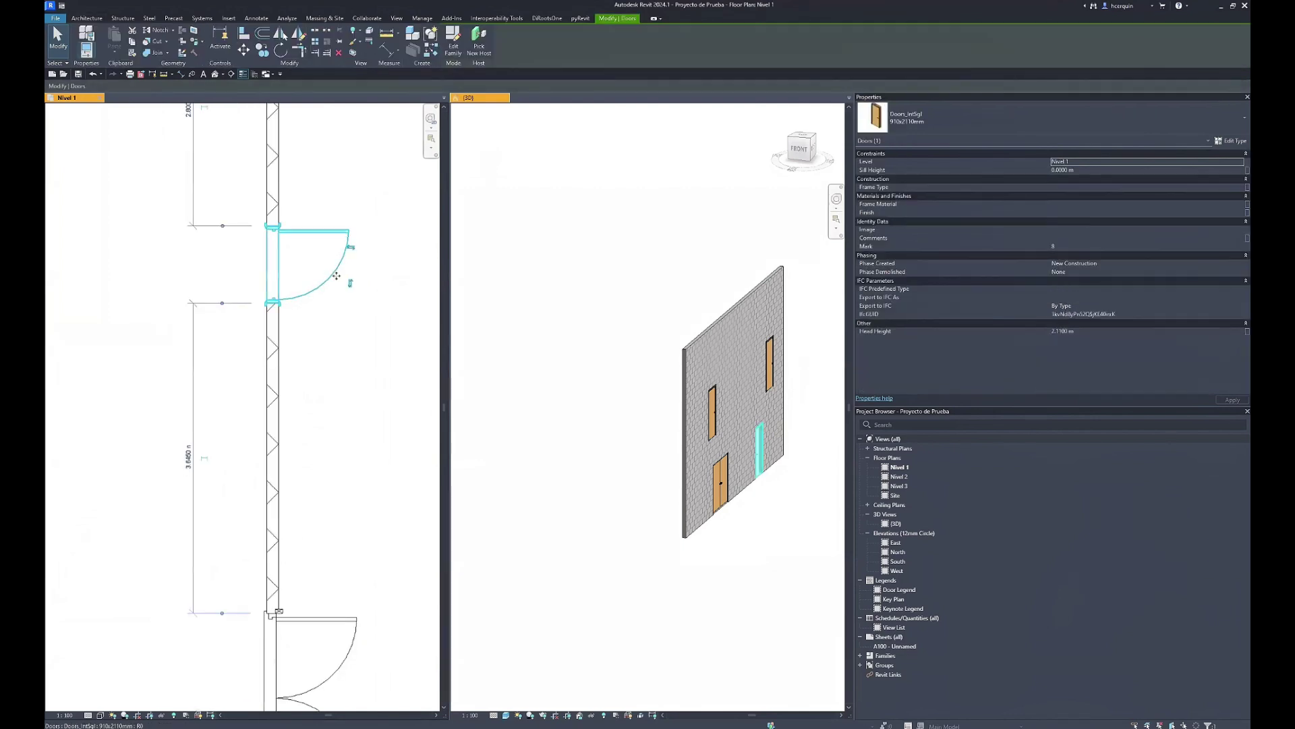
scroll(348, 297, "up", 2)
scroll(355, 316, "up", 2)
middle_click_drag(354, 316, 355, 356)
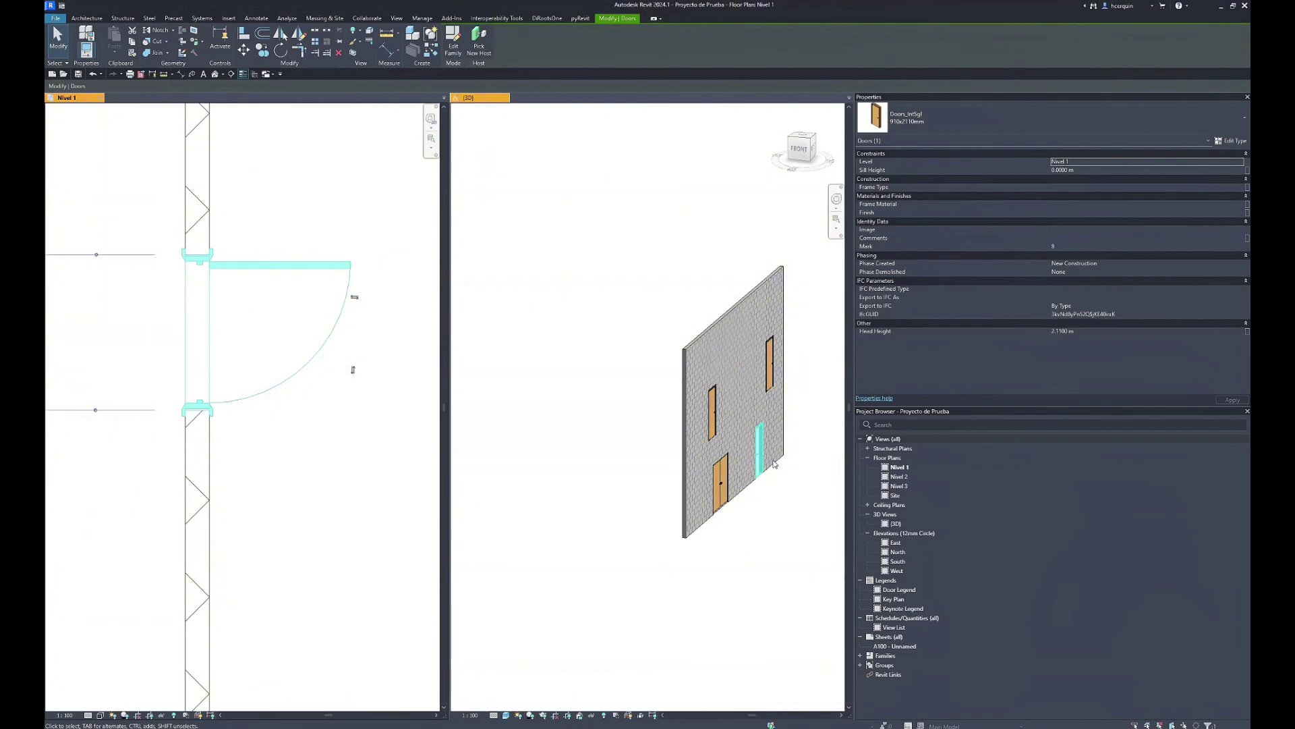
scroll(725, 441, "up", 3)
scroll(726, 441, "up", 2)
- Orbit the 3D view to the single door and flip its hinge side in plan
scroll(725, 441, "up", 2)
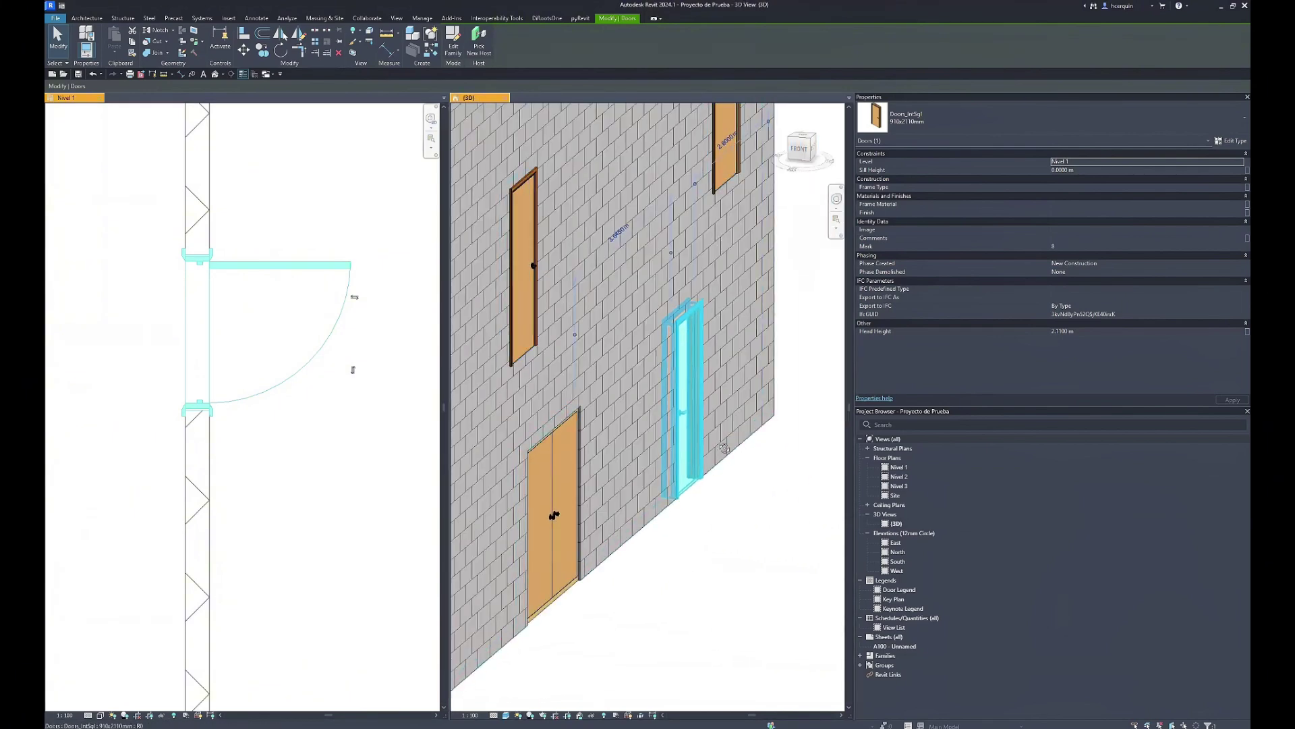
mouse_move(726, 441)
middle_mouse_down("shift")
mouse_move(656, 438)
mouse_move(650, 358)
middle_mouse_up("shift")
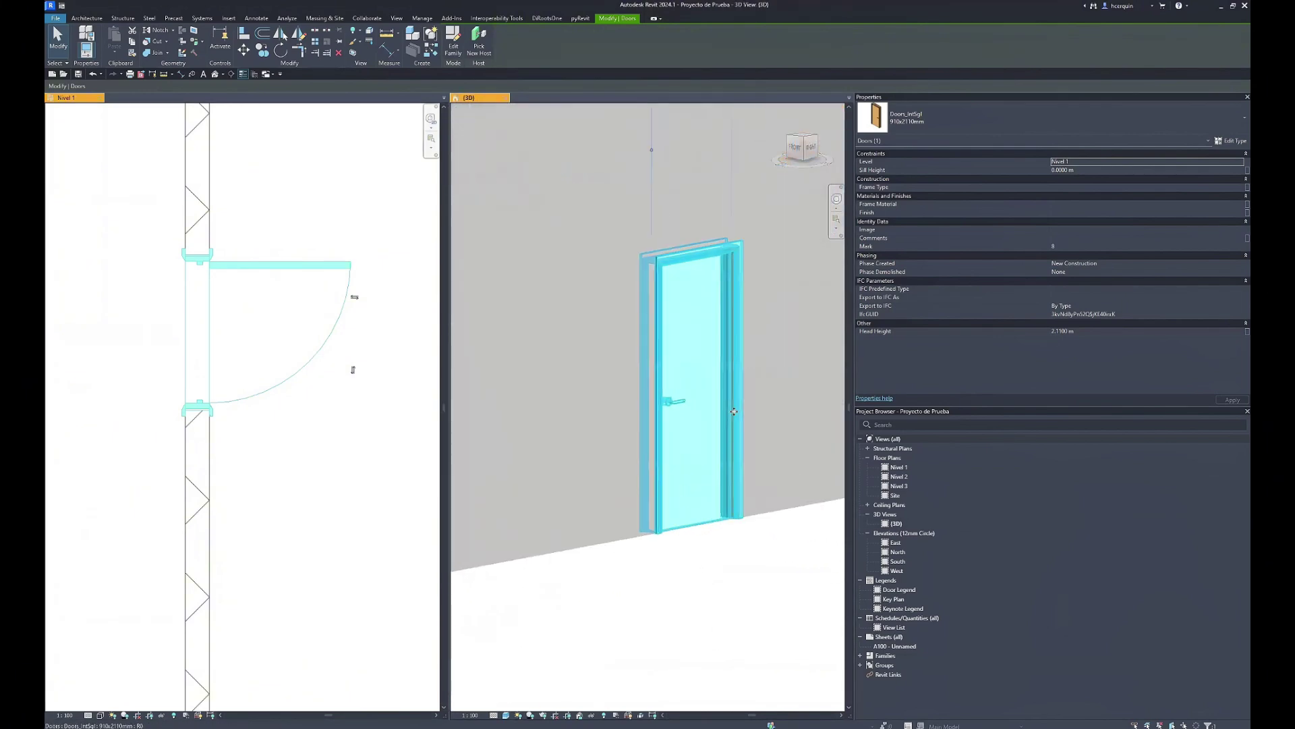
key("Escape")
scroll(670, 418, "up", 2)
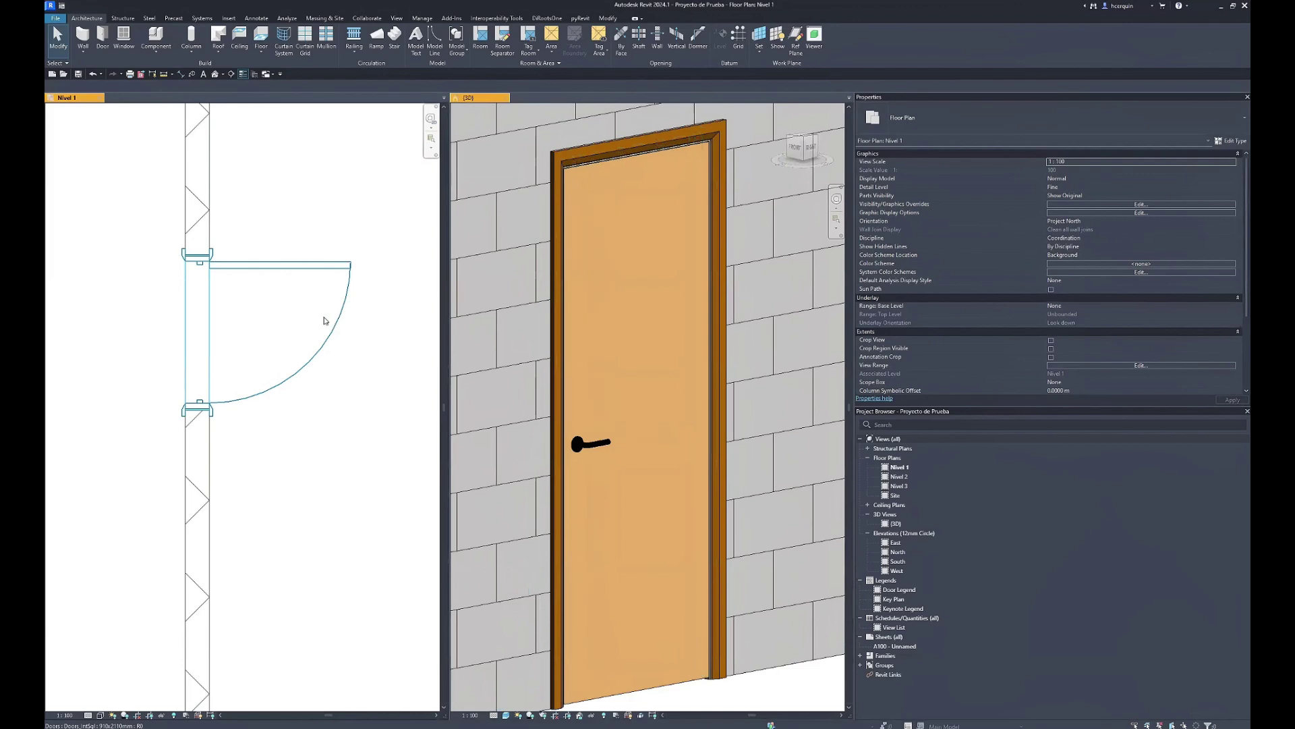
left_click(331, 332)
left_click(353, 371)
key("Escape")
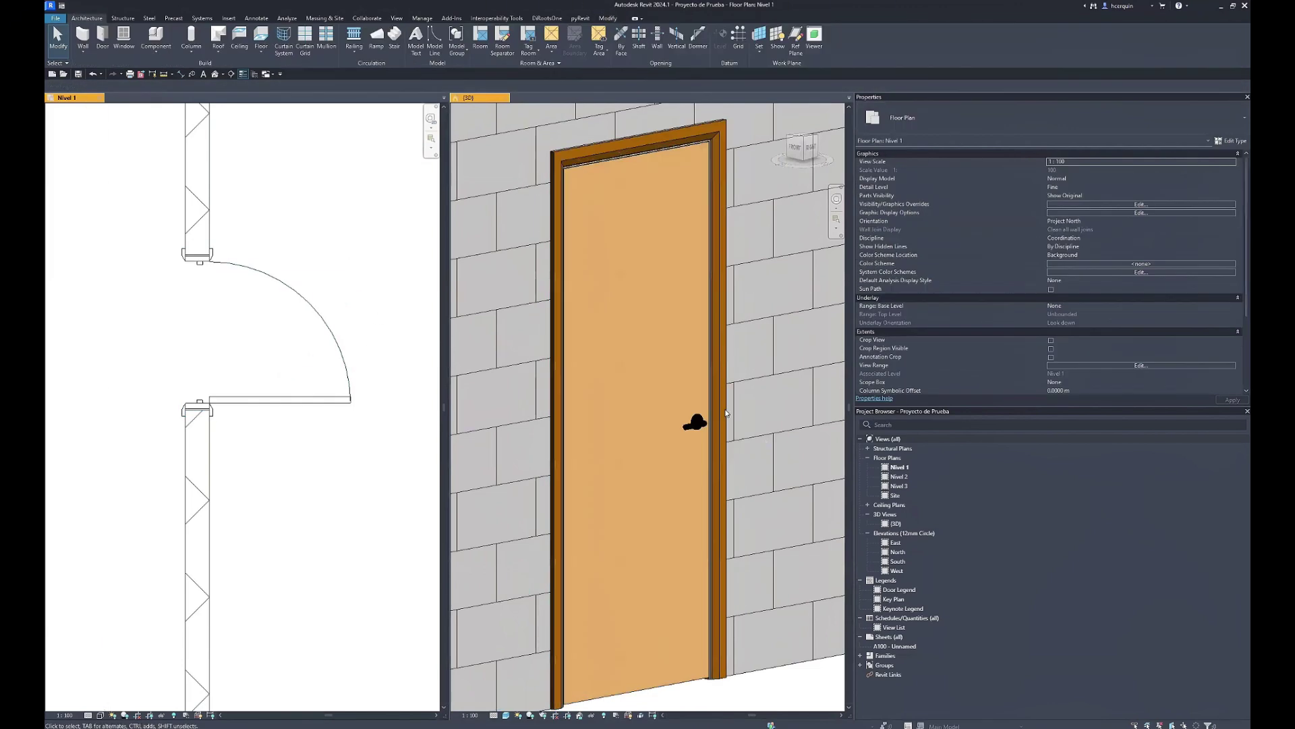
- Zoom the 3D view out to inspect the whole brick wall with its doors
scroll(722, 404, "down", 3)
scroll(722, 403, "down", 2)
scroll(678, 337, "down", 2)
scroll(678, 339, "down", 2)
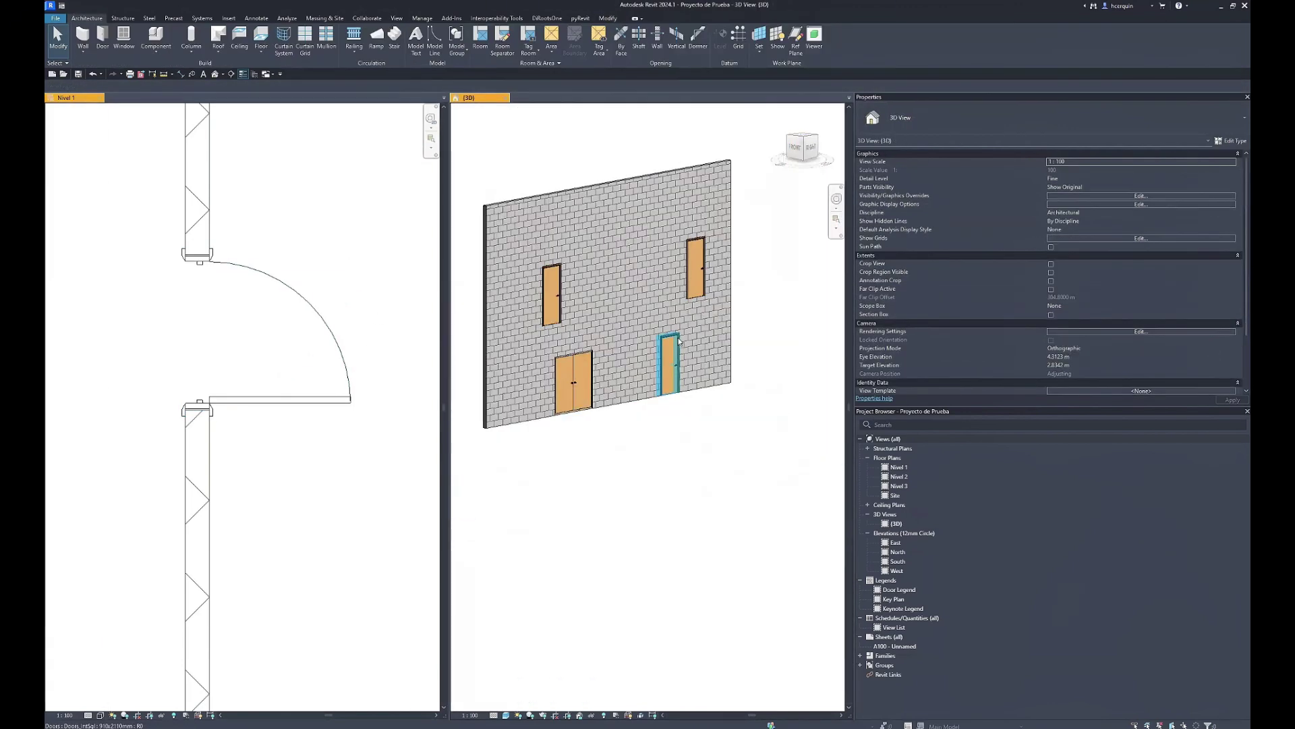
scroll(679, 340, "down", 1)
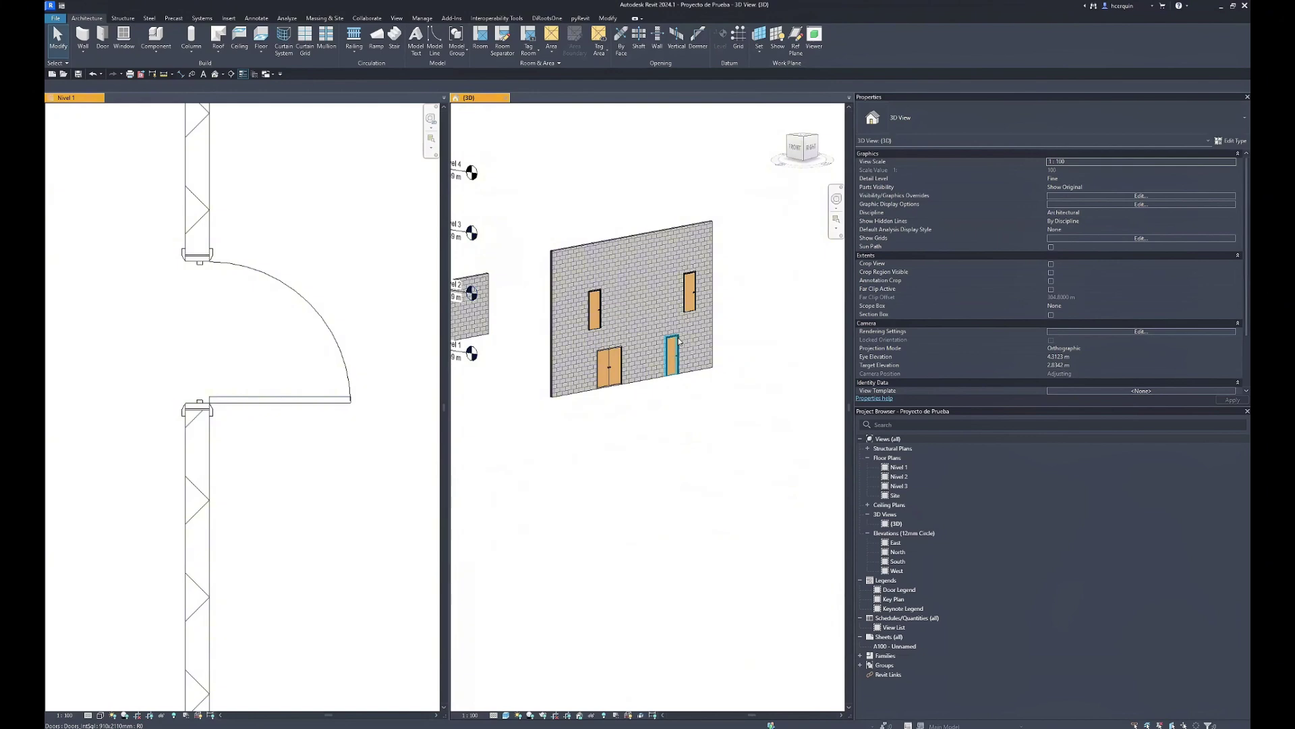
left_click(680, 341)
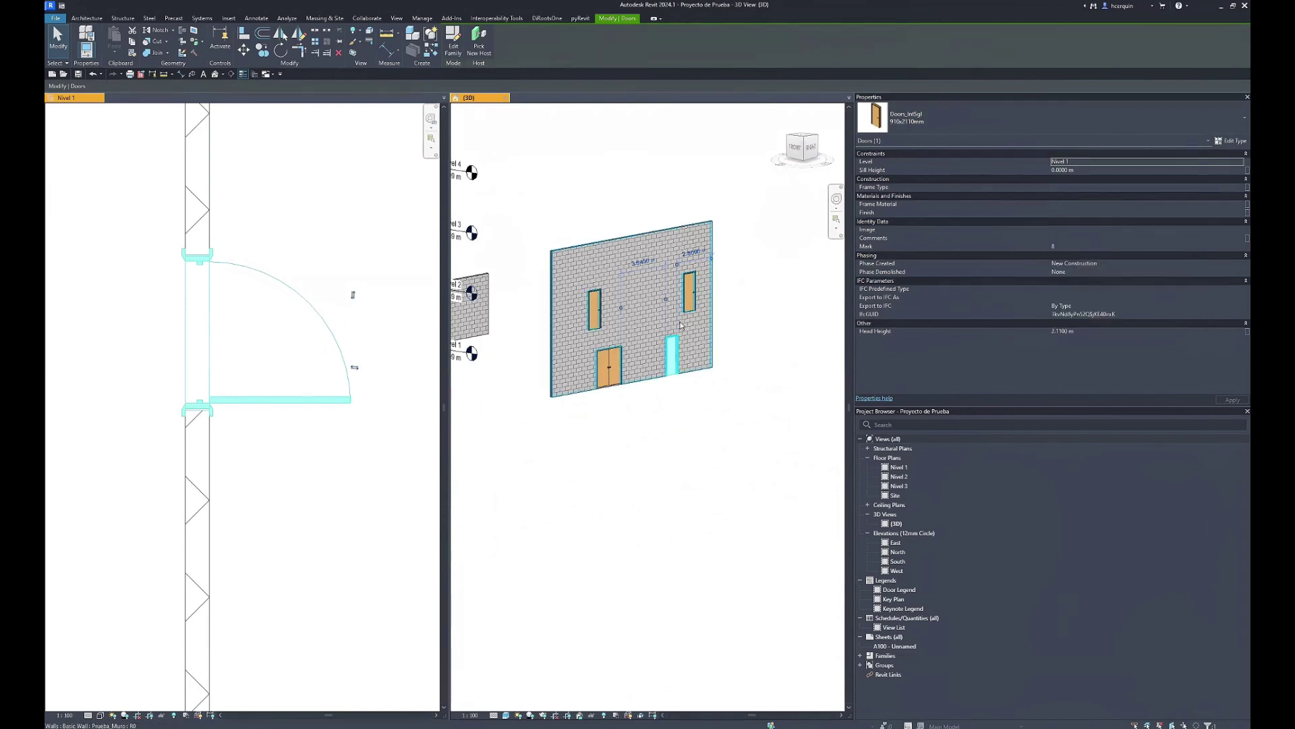
key("Escape")
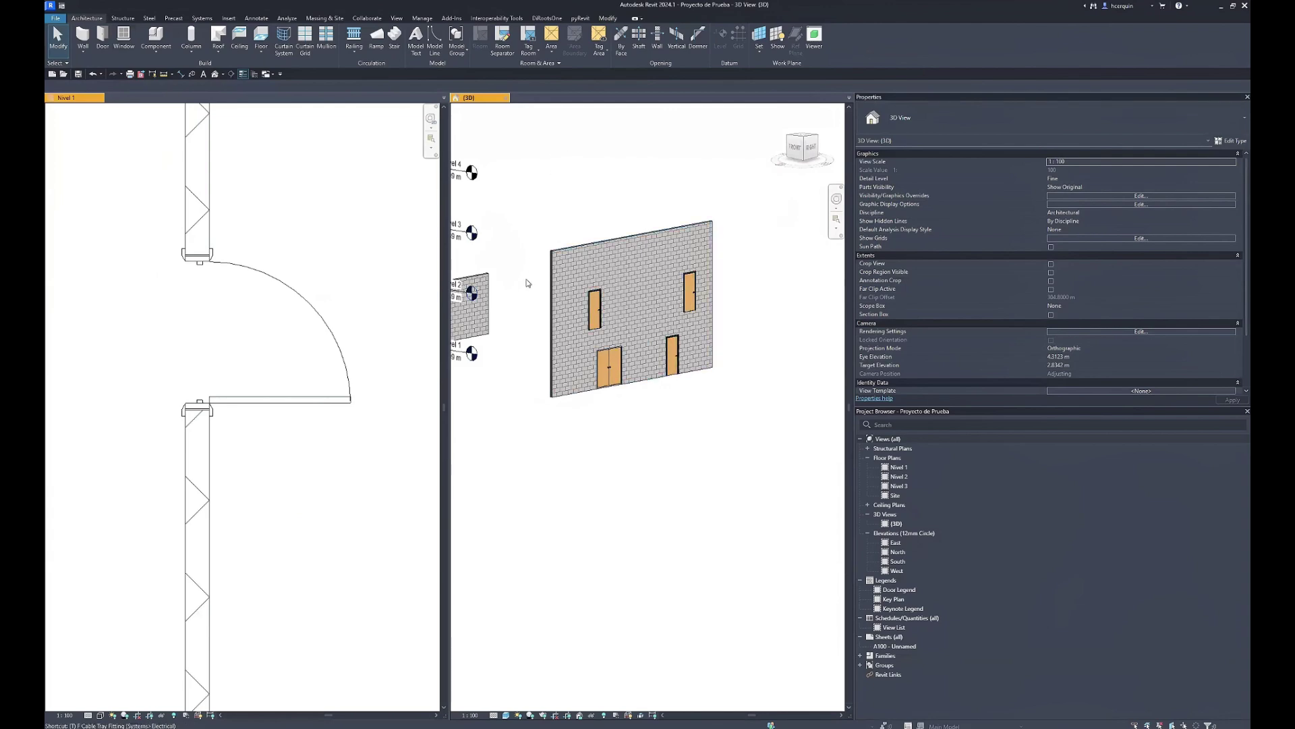
- Switch to tabbed views with WT, maximise the 3D view and frame all walls and levels
key("t")
key("w")
middle_click_drag(396, 309, 606, 370)
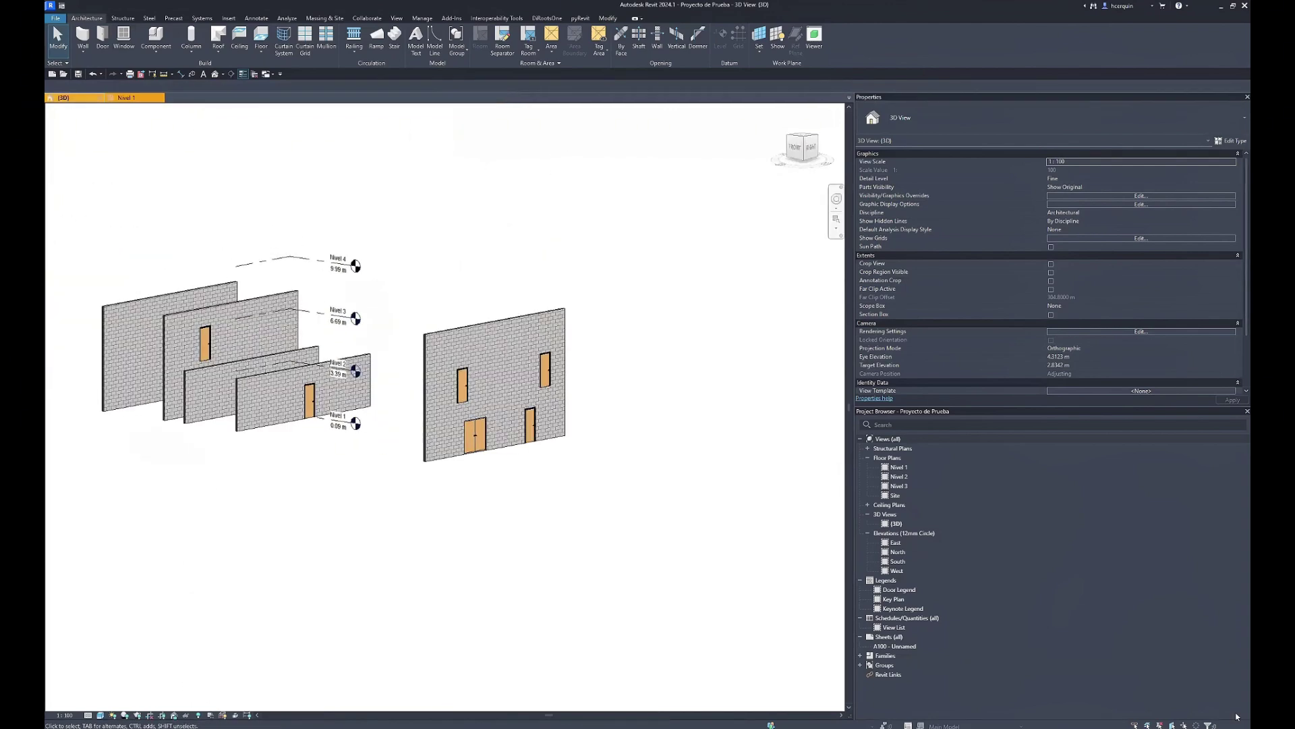
middle_click_drag(564, 303, 641, 413)
scroll(641, 413, "up", 2)
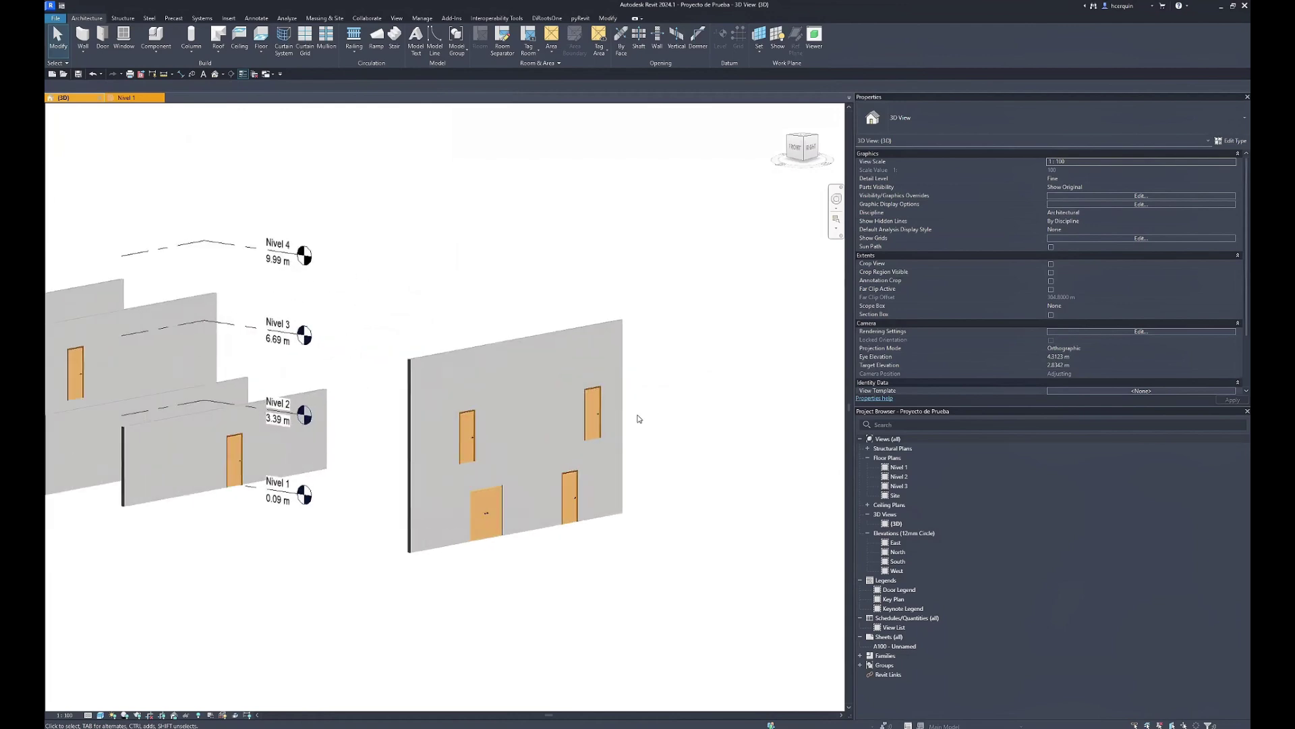
middle_click_drag(637, 306, 687, 302)
scroll(686, 299, "down", 1)
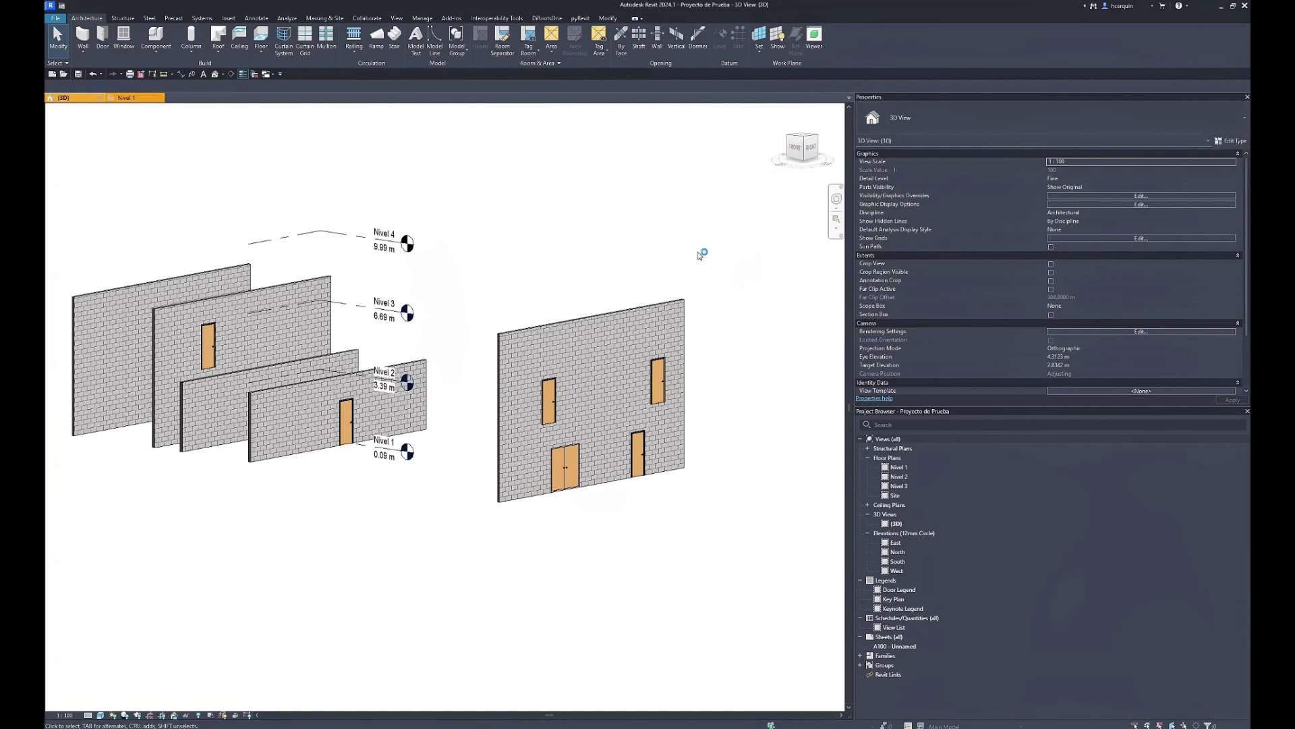
- Start the WN window tool, zoom in on the walls, then exit without placing a window
key("w")
key("n")
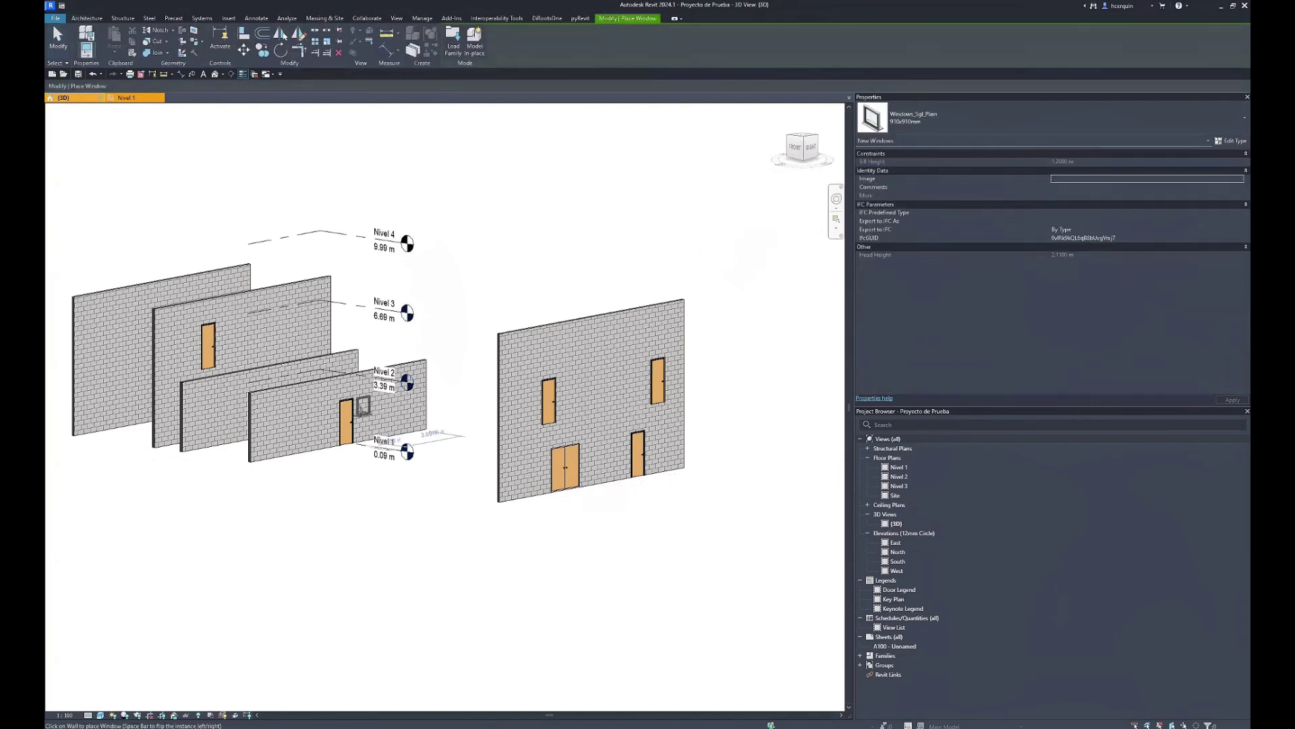
scroll(568, 405, "up", 2)
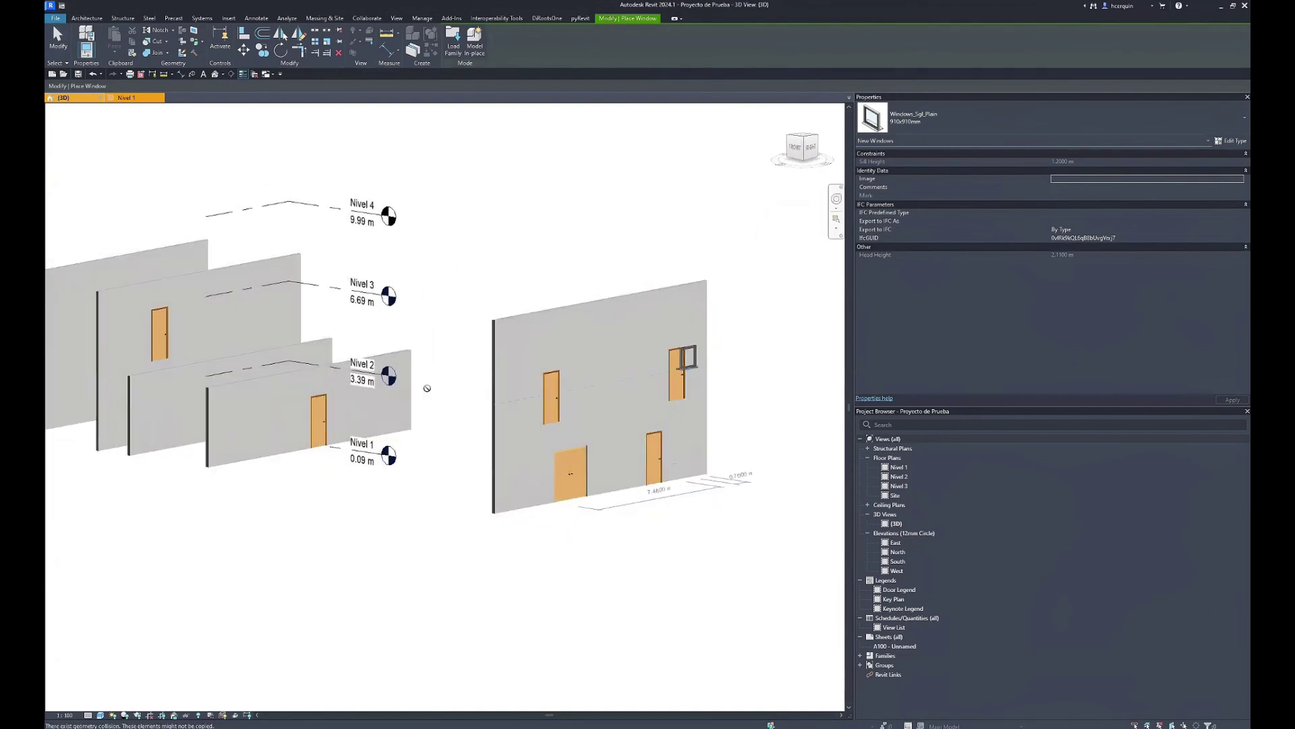
scroll(371, 375, "up", 1)
scroll(375, 373, "up", 1)
scroll(377, 371, "up", 1)
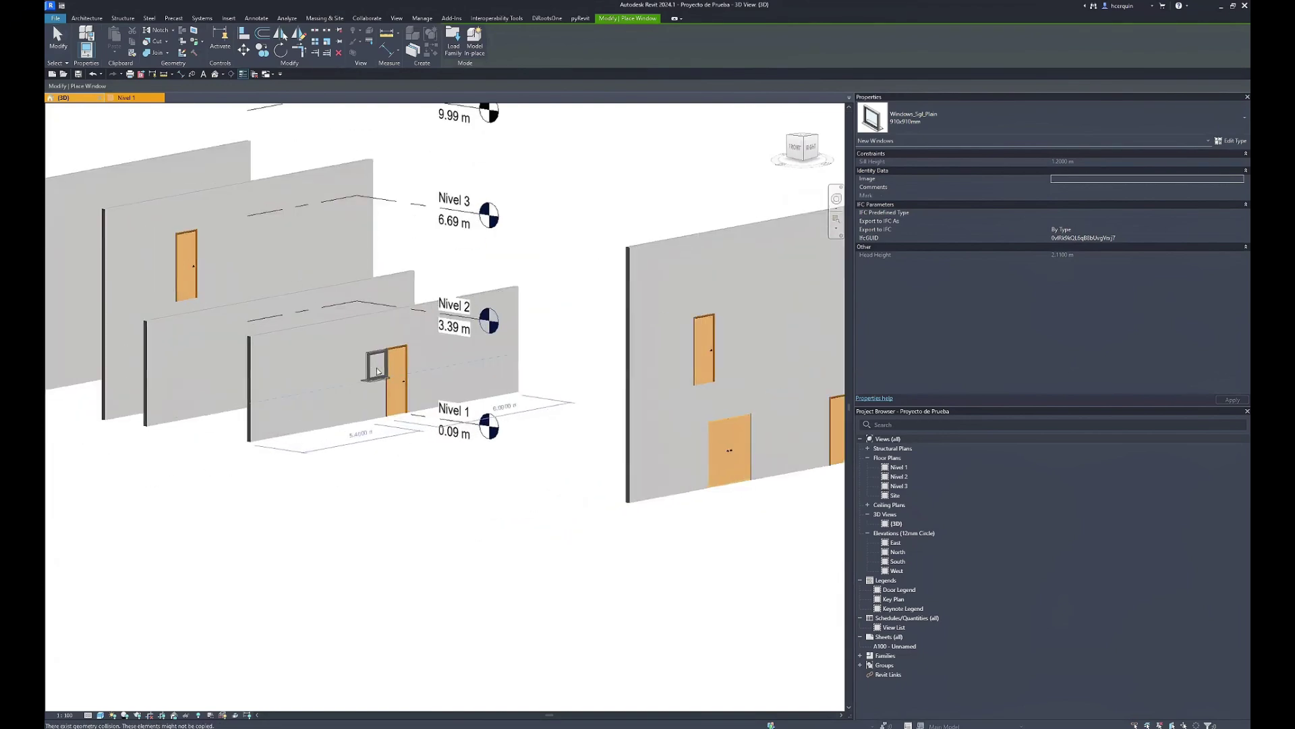
key("Escape")
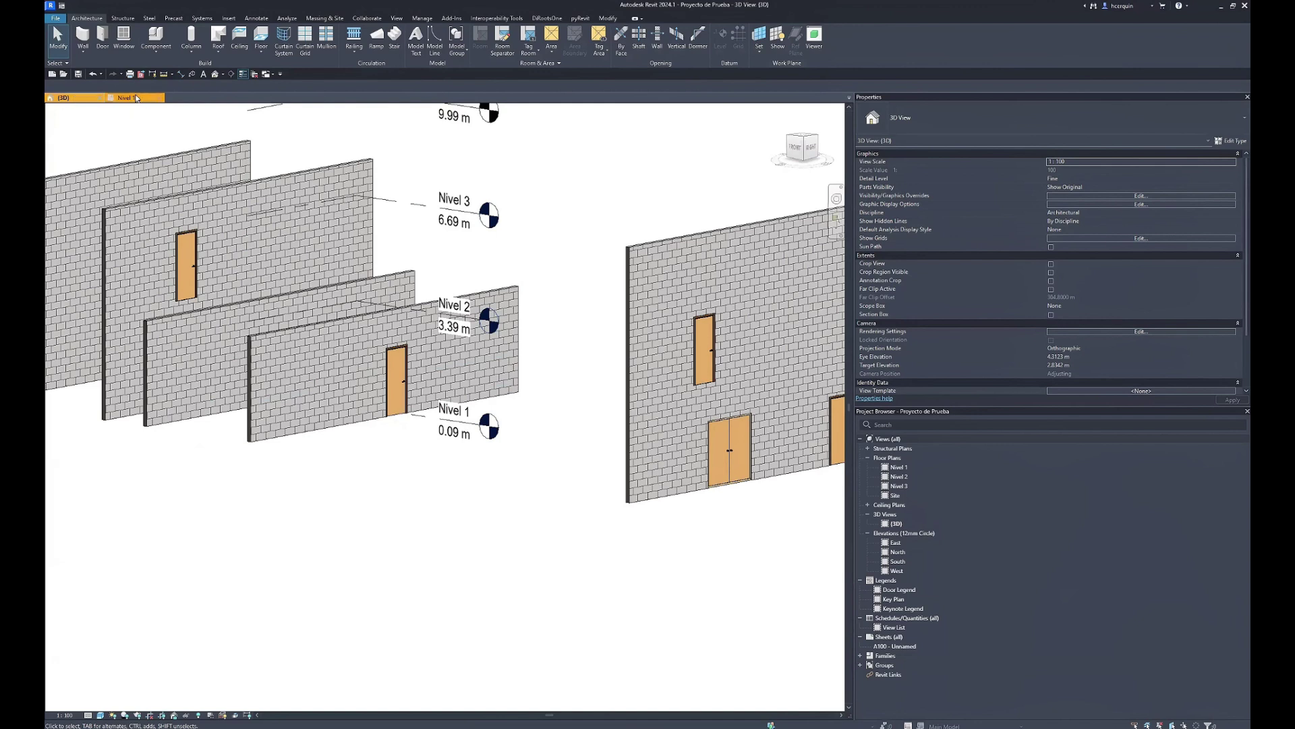
- Open the Nivel 1 floor plan and centre the wall and doors
left_click(137, 97)
scroll(414, 466, "down", 3)
scroll(425, 355, "down", 2)
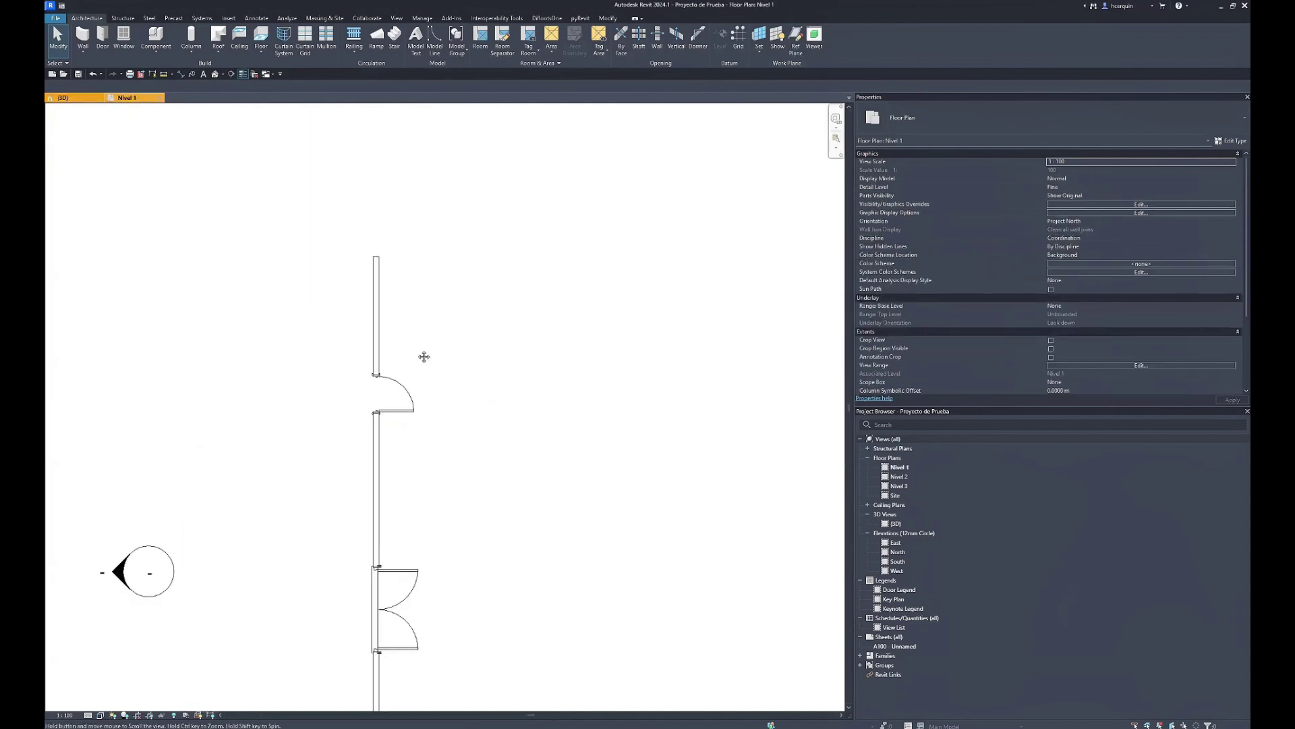
scroll(324, 321, "down", 1)
scroll(452, 383, "up", 1)
middle_click_drag(479, 373, 568, 346)
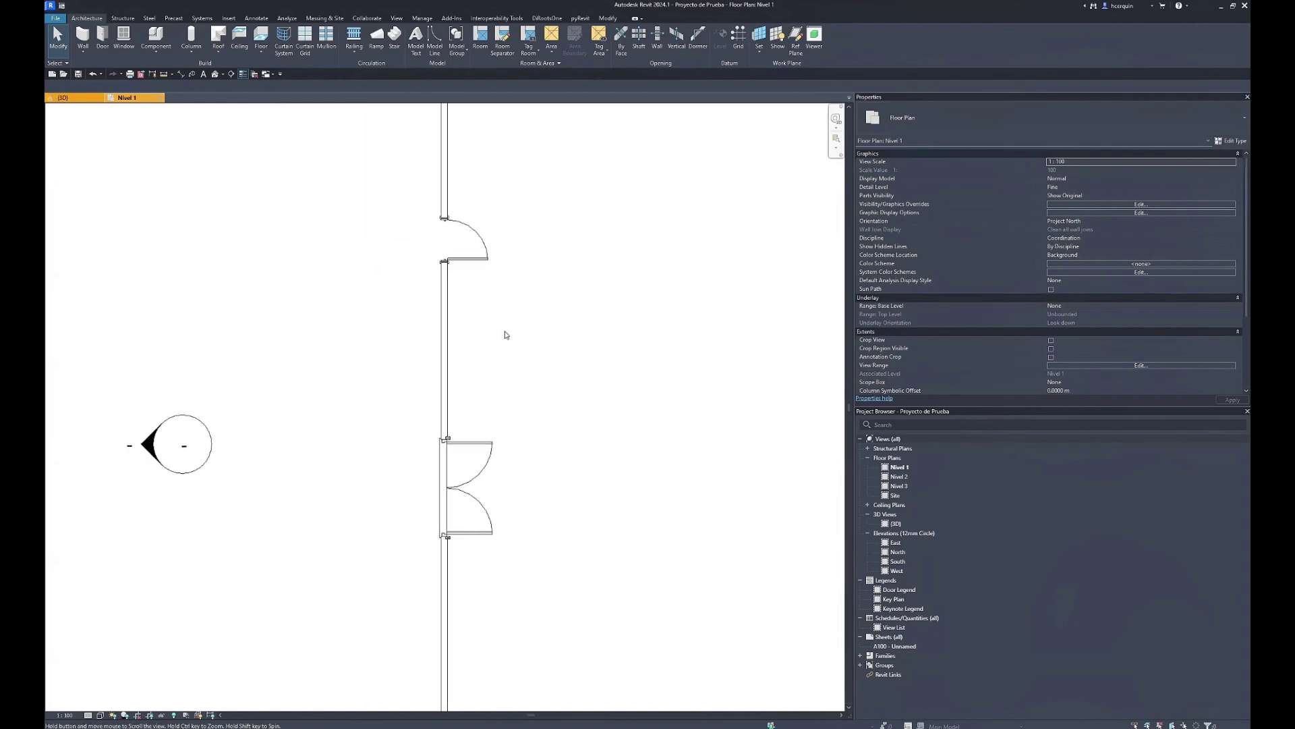
- Tile the Nivel 1 plan and 3D views side by side, framing the wall in the plan
key("w")
key("t")
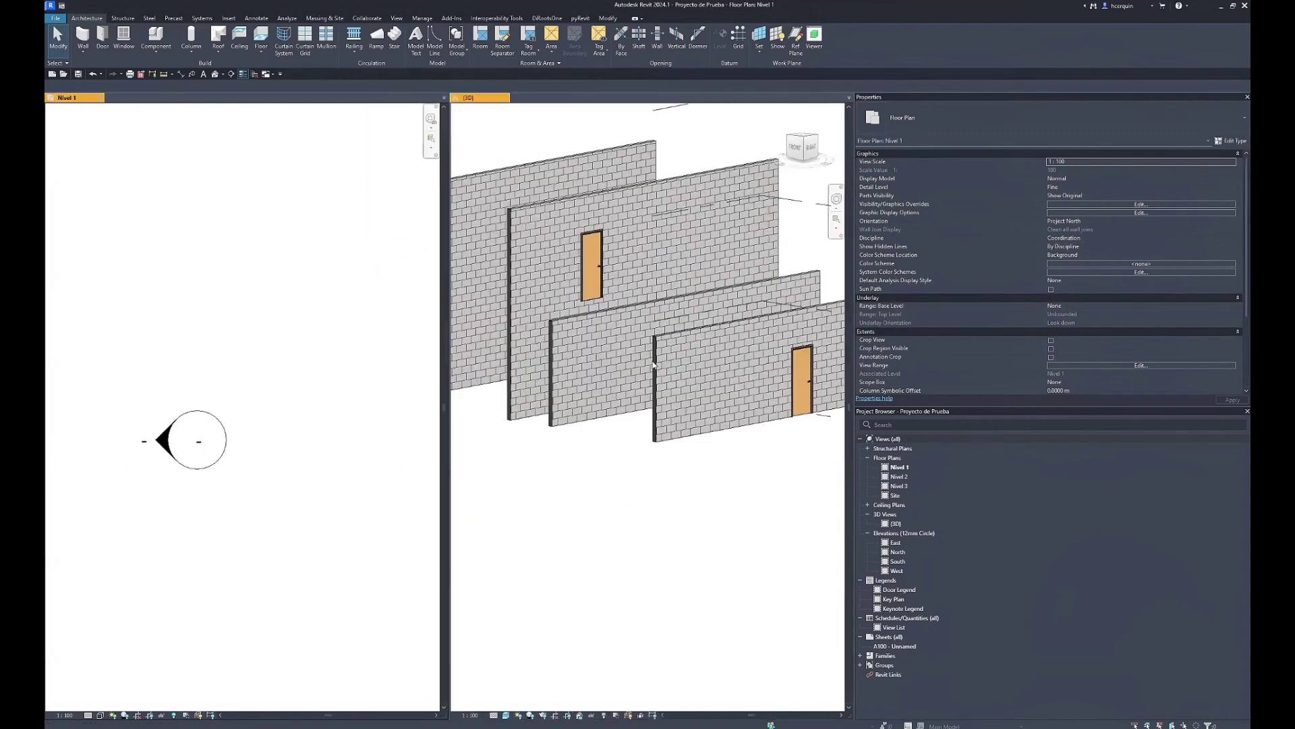
scroll(324, 388, "down", 2)
scroll(237, 365, "down", 1)
middle_click_drag(237, 364, 155, 344)
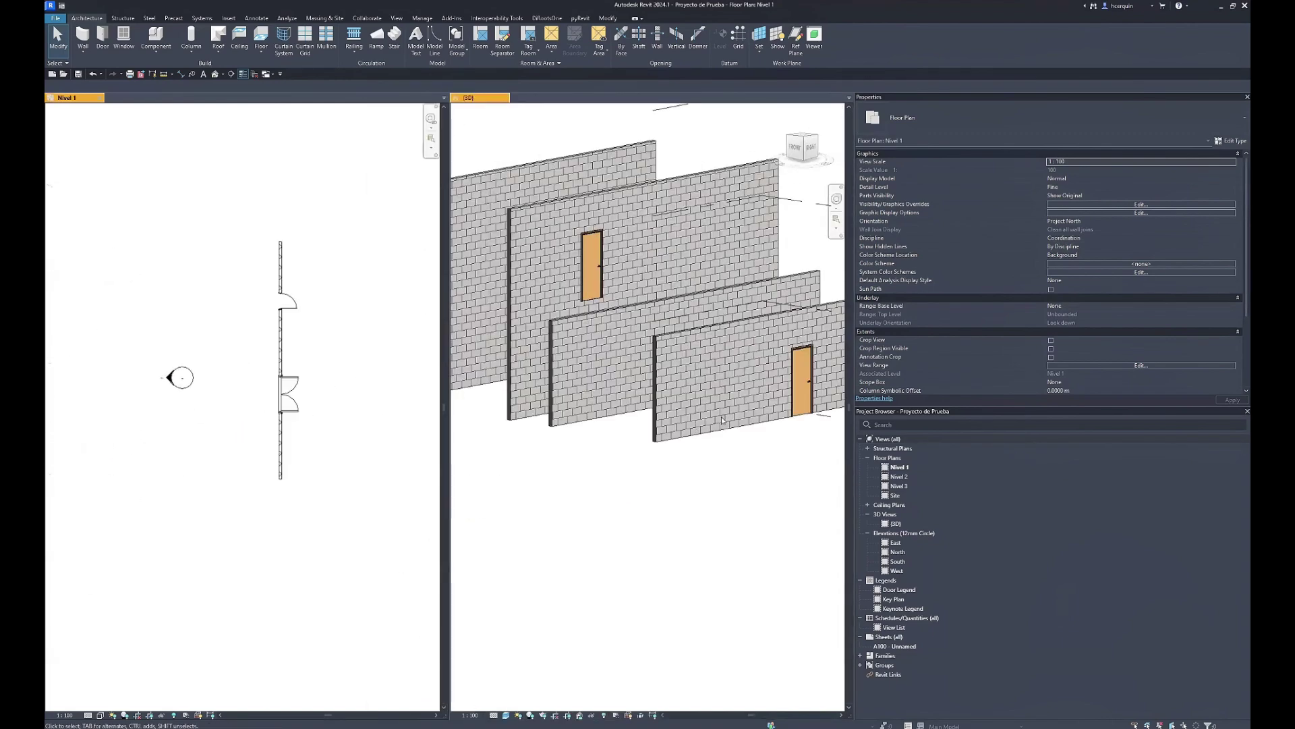
scroll(680, 412, "down", 1)
- Orbit the 3D view to face the wall's front and re-tile the plan beside it
middle_click_drag(680, 412, 508, 420, "shift")
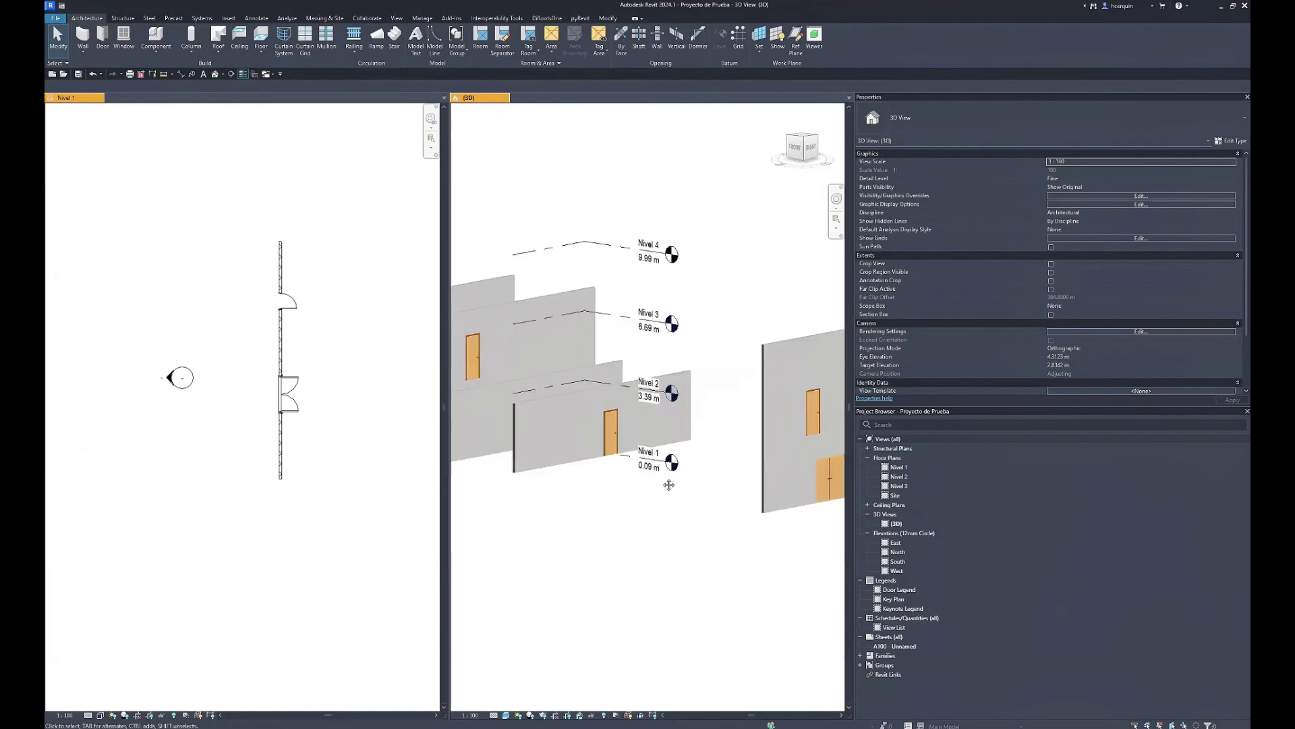
scroll(681, 371, "up", 4)
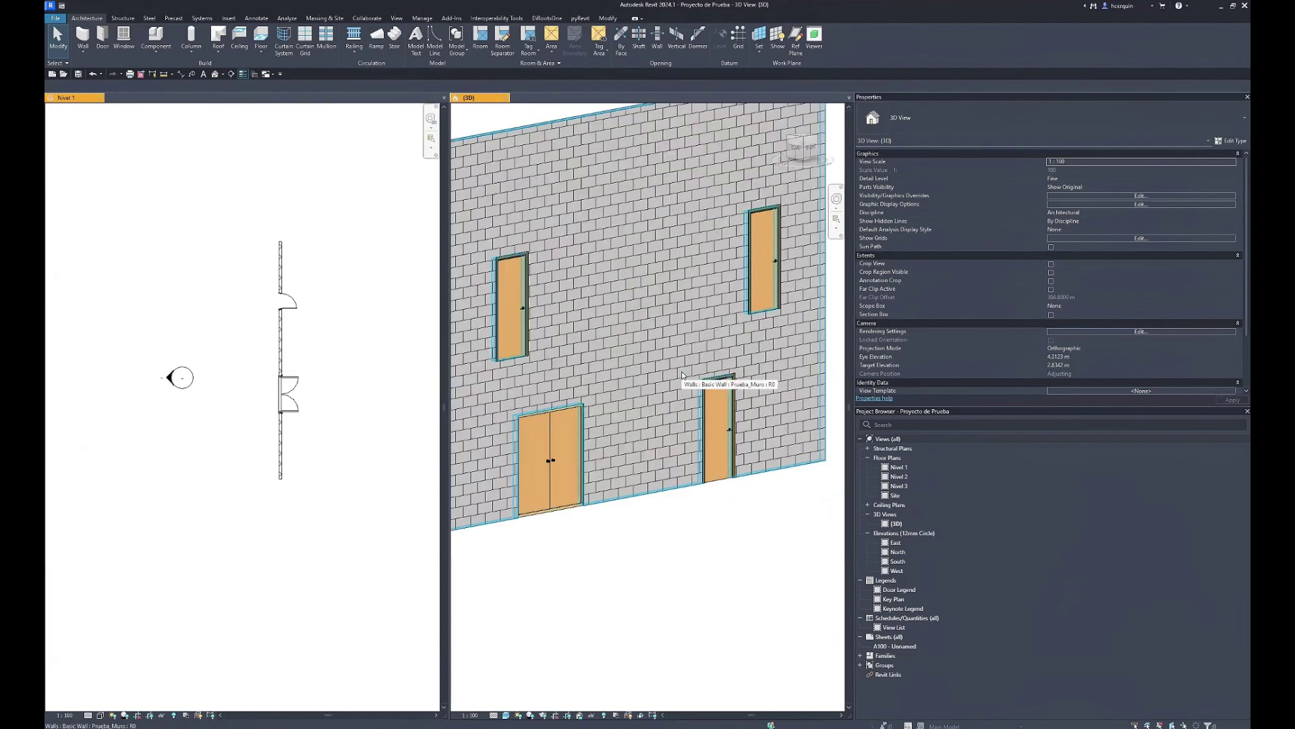
left_click(296, 364)
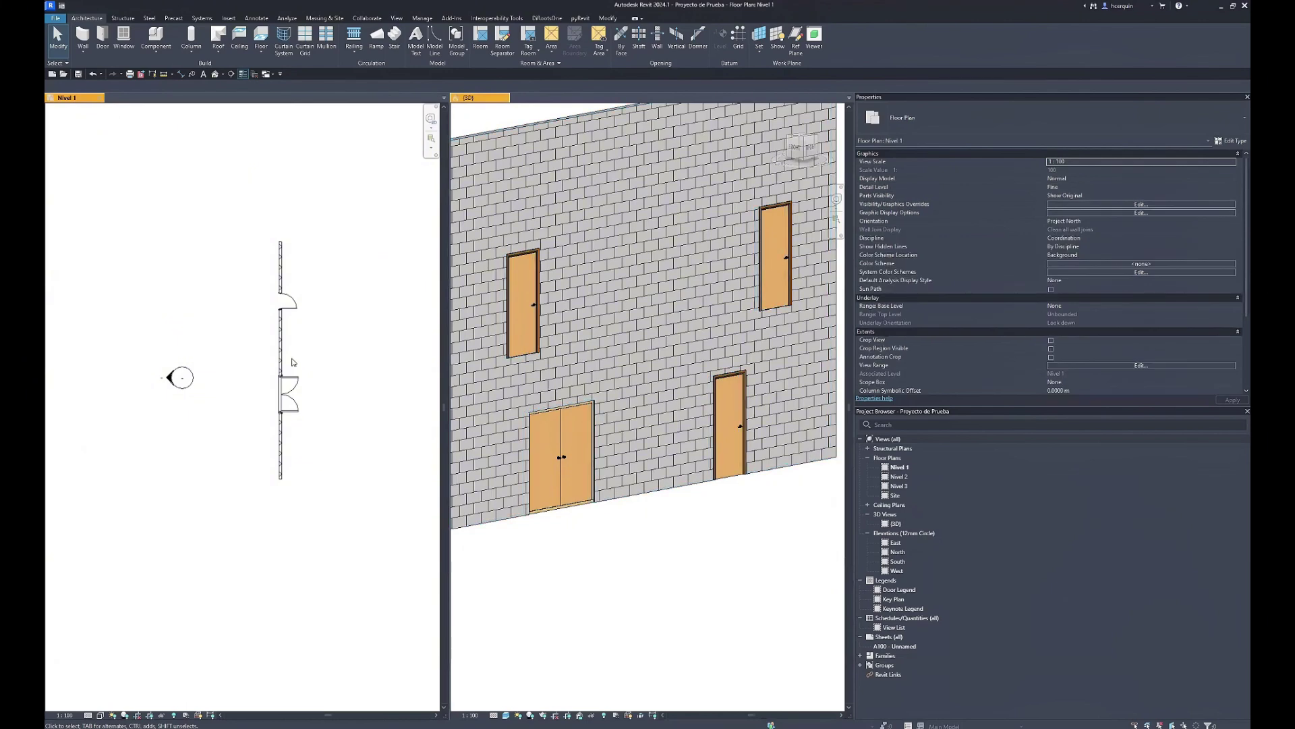
key("w")
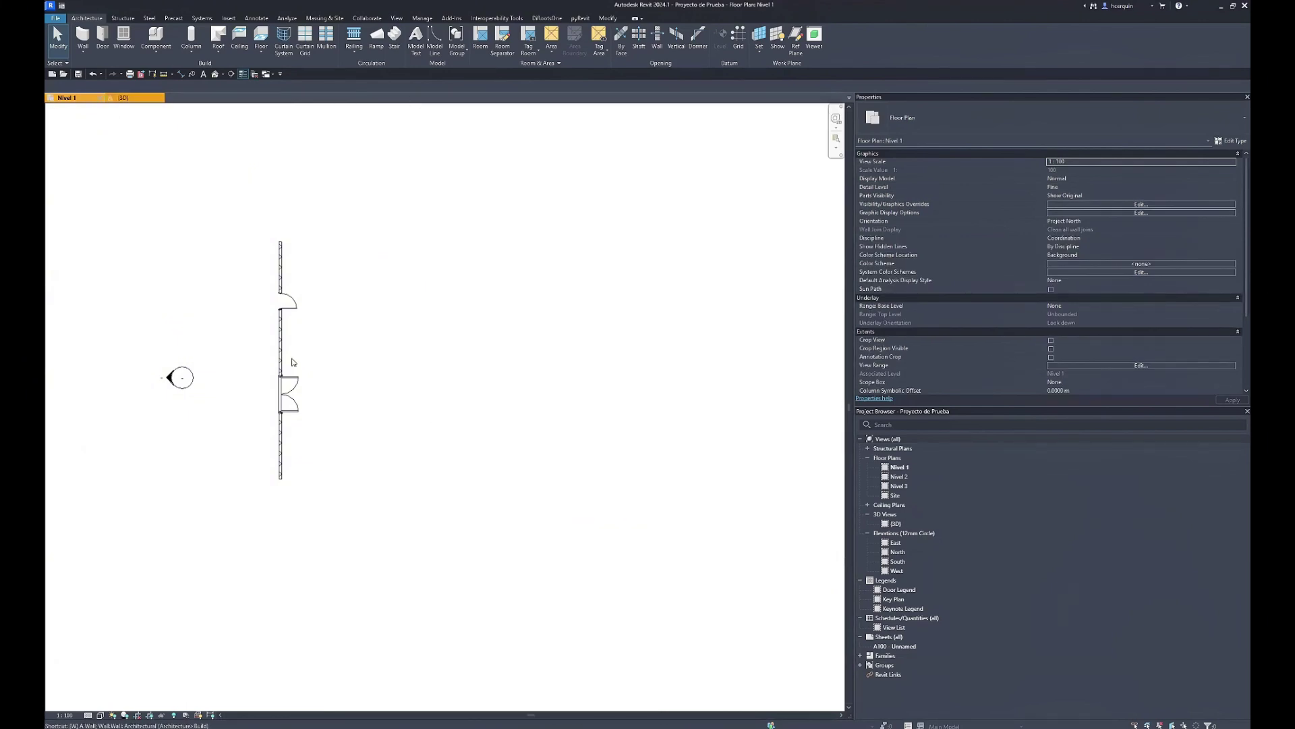
key("w")
key("t")
scroll(306, 329, "up", 2)
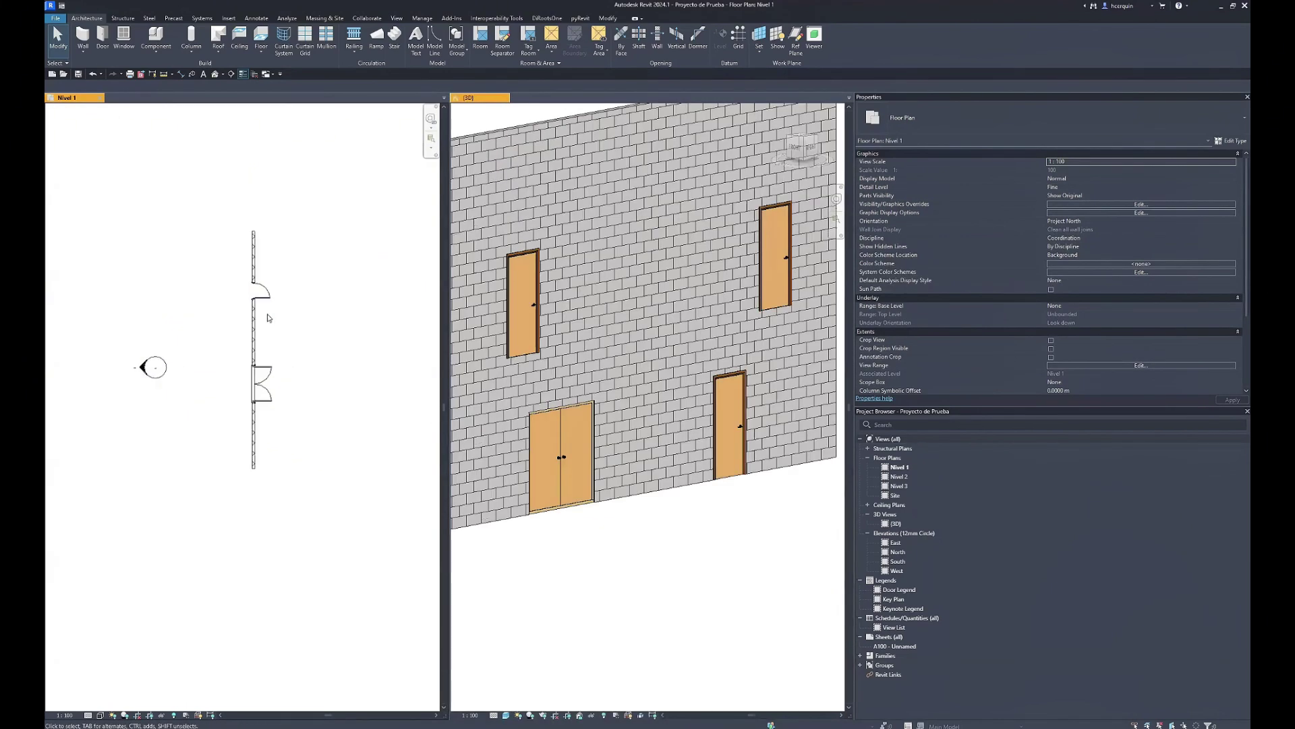
- Place a 910x910mm window in the plan wall between the doors
key("w")
key("n")
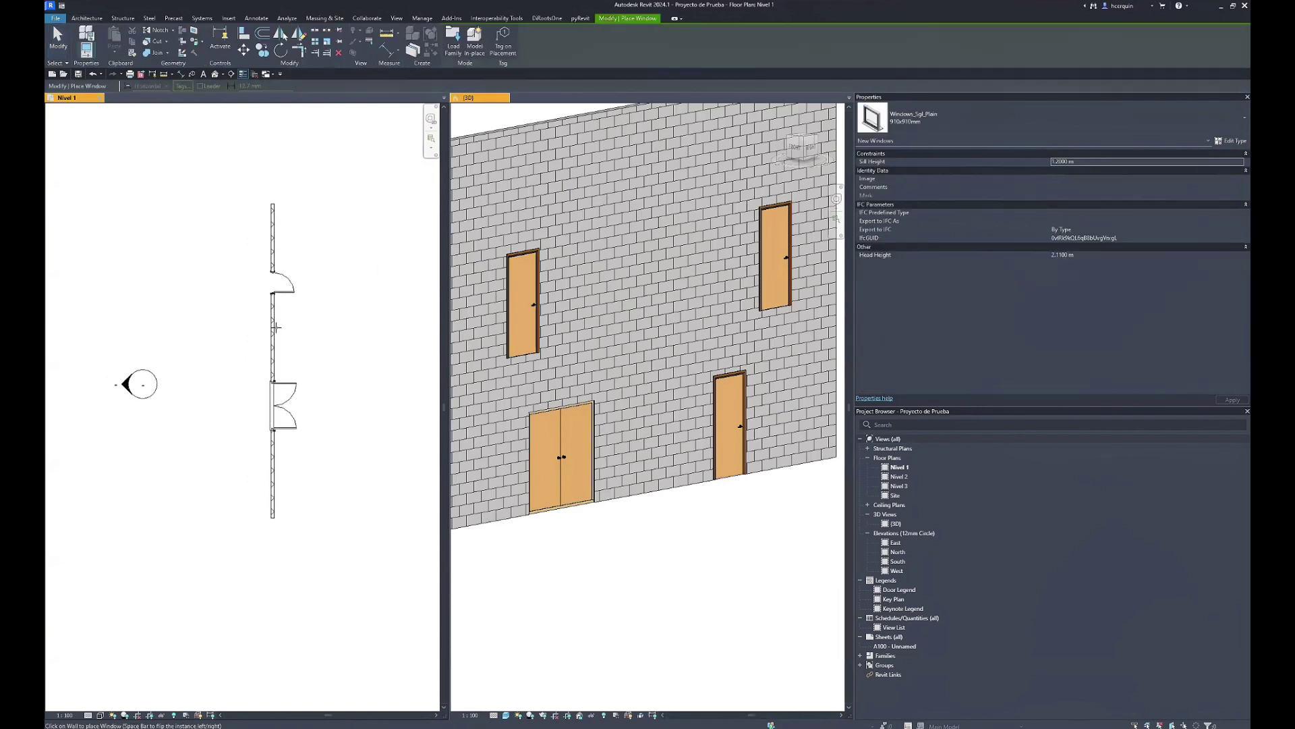
scroll(276, 328, "up", 1)
scroll(273, 330, "up", 3)
scroll(270, 332, "up", 2)
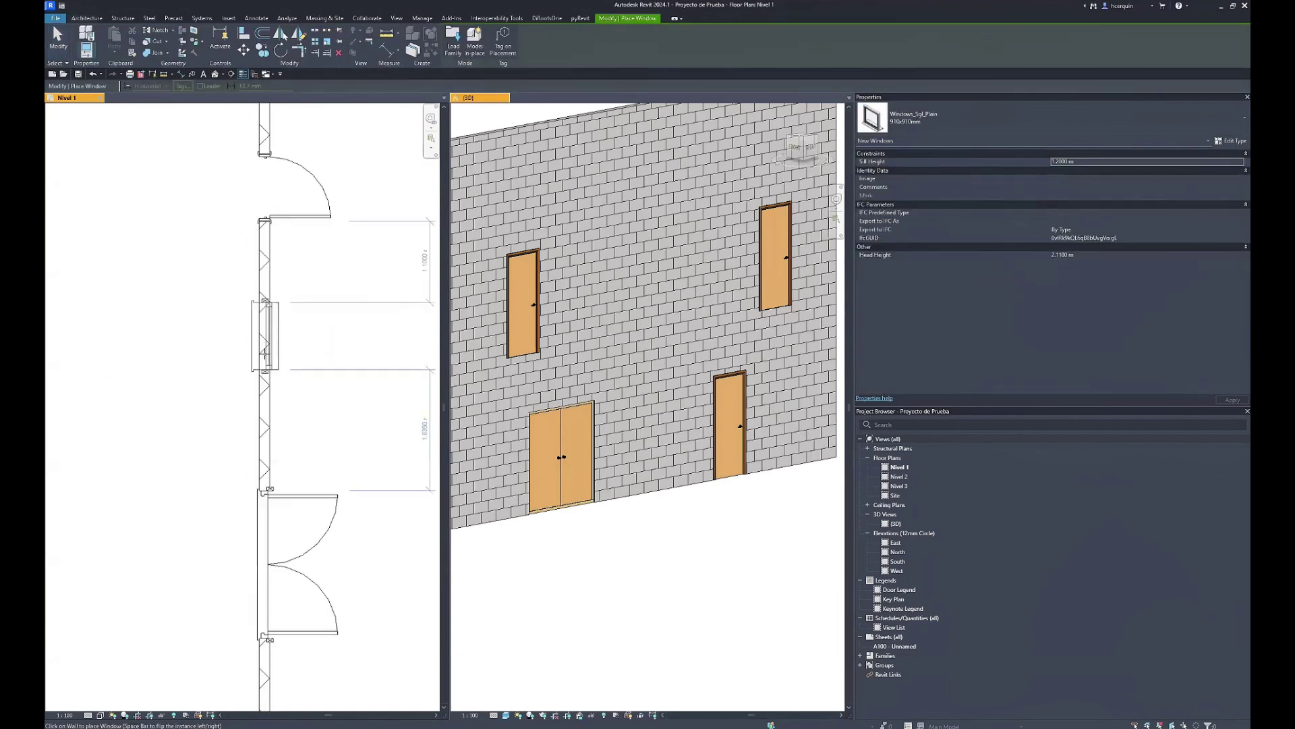
left_click(265, 354)
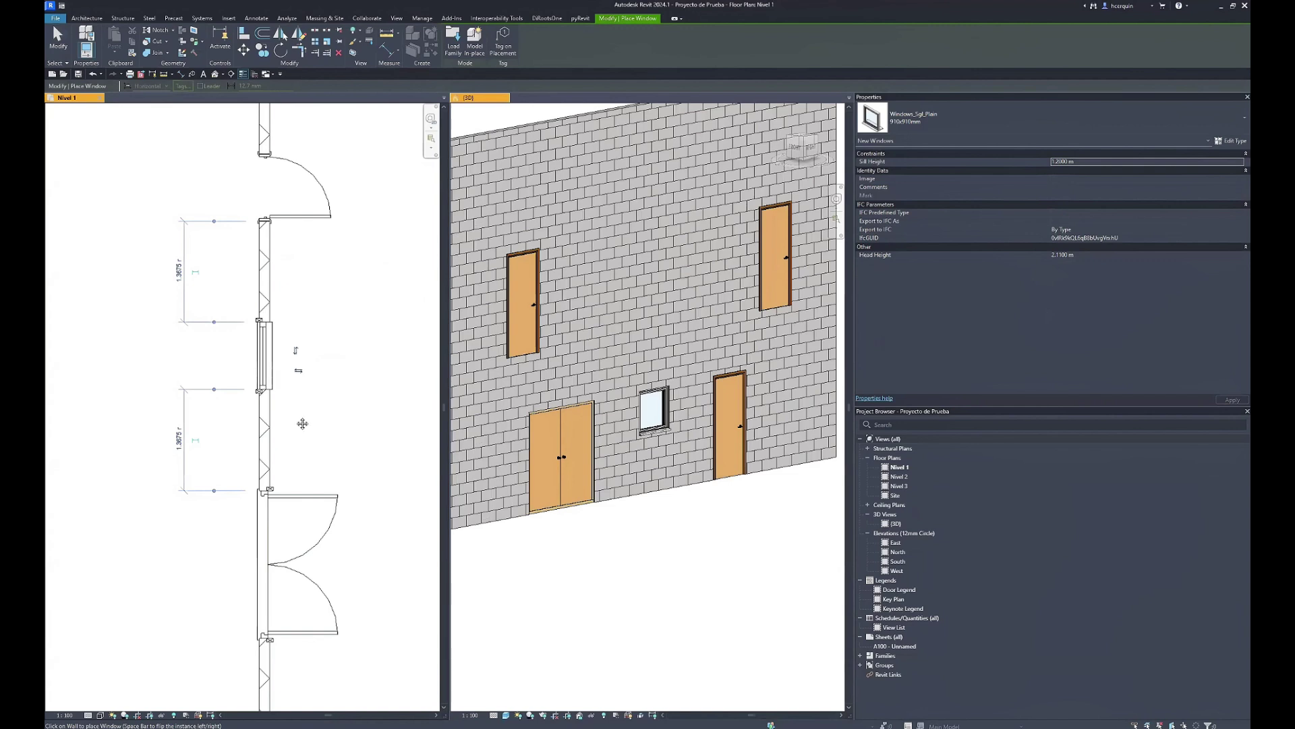
scroll(301, 425, "down", 2)
middle_click_drag(385, 485, 382, 336)
- Switch to the 1810x1210mm window size and place it below the double doors
left_click(995, 126)
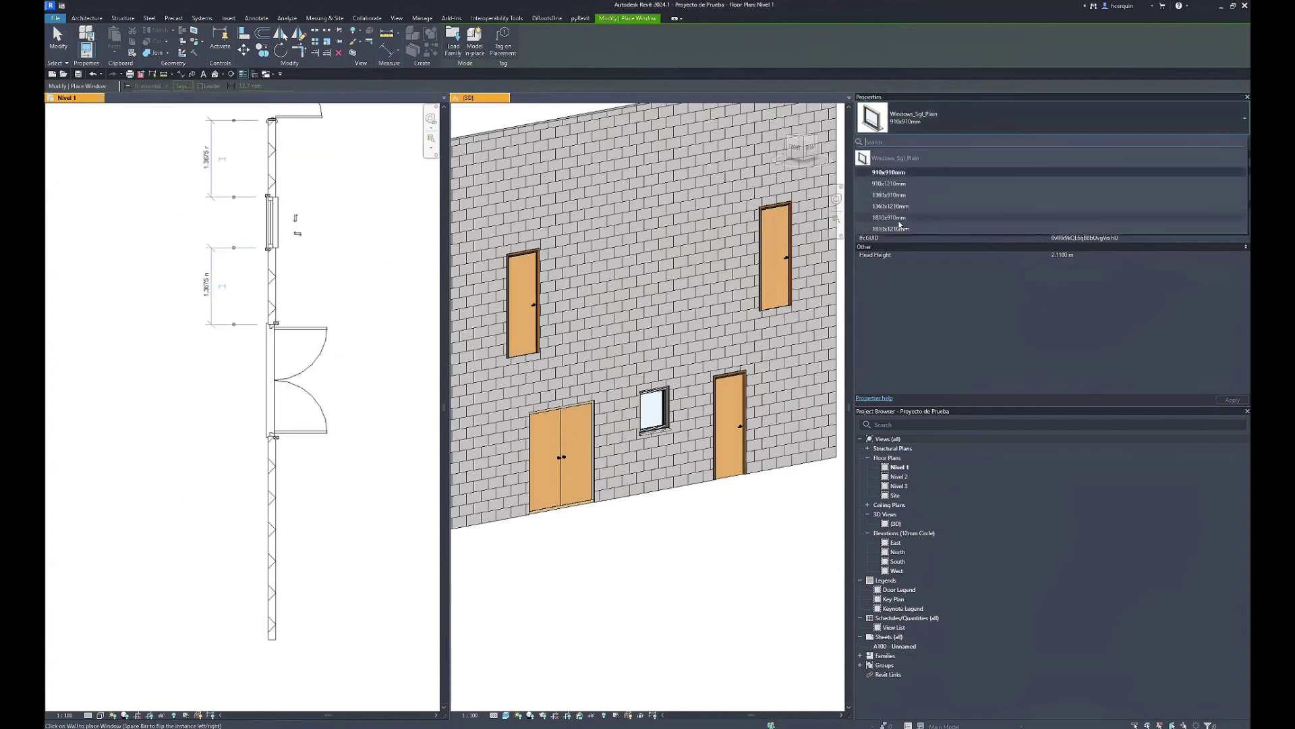
left_click(957, 229)
scroll(402, 419, "down", 1)
middle_click_drag(402, 420, 410, 343)
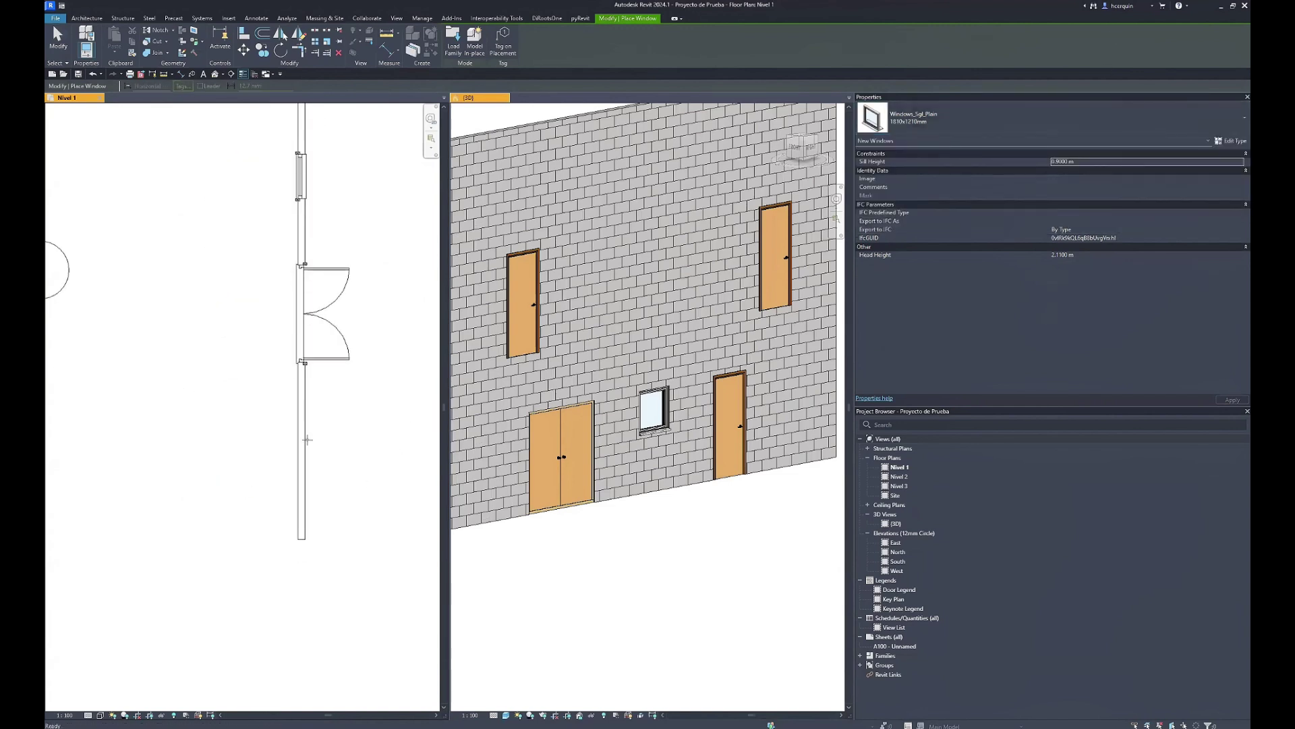
left_click(301, 444)
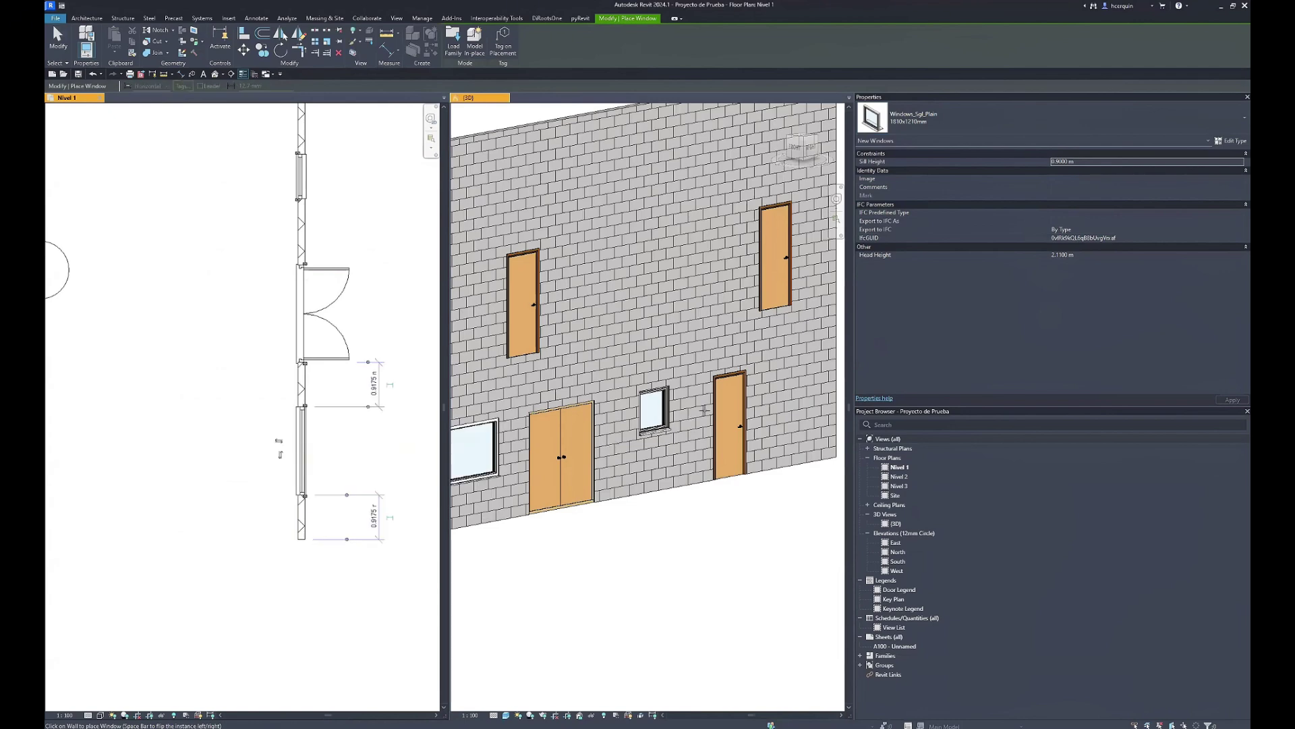
mouse_move(602, 461)
middle_mouse_down()
mouse_move(735, 423)
mouse_move(731, 374)
middle_mouse_up()
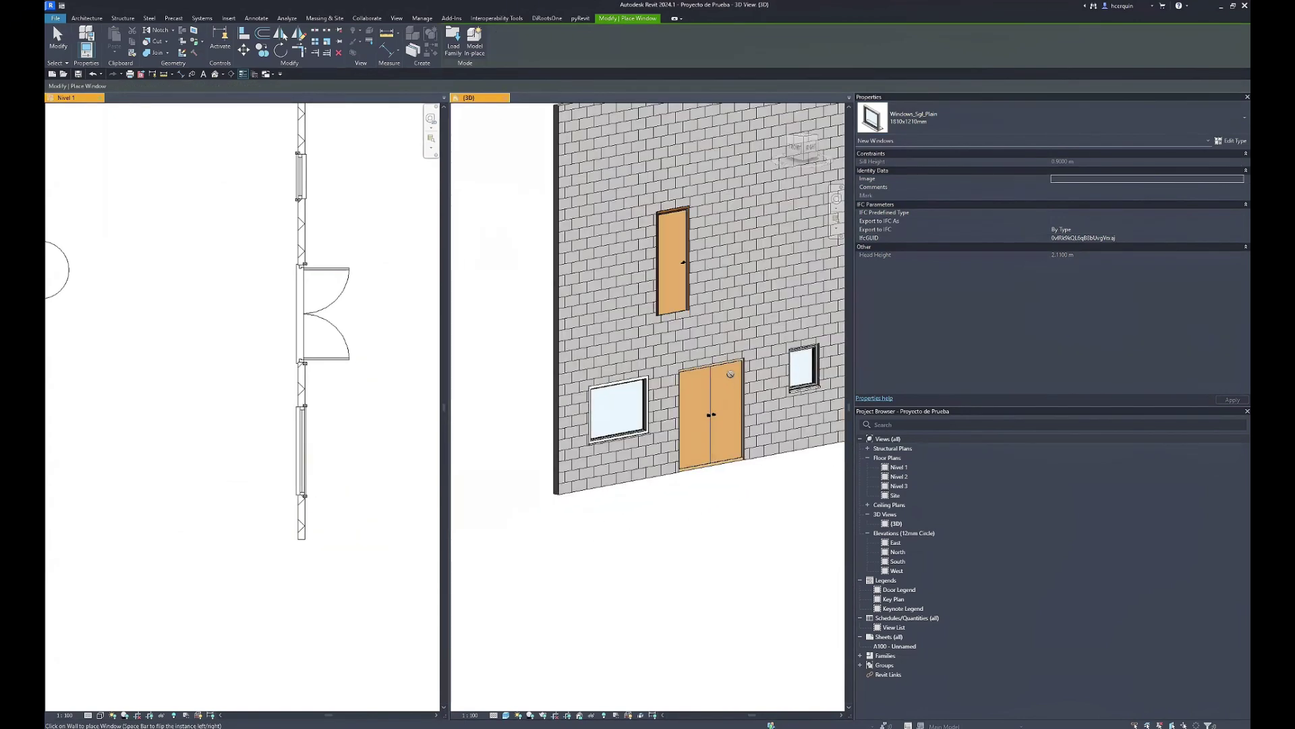
key("Escape")
key("Escape")
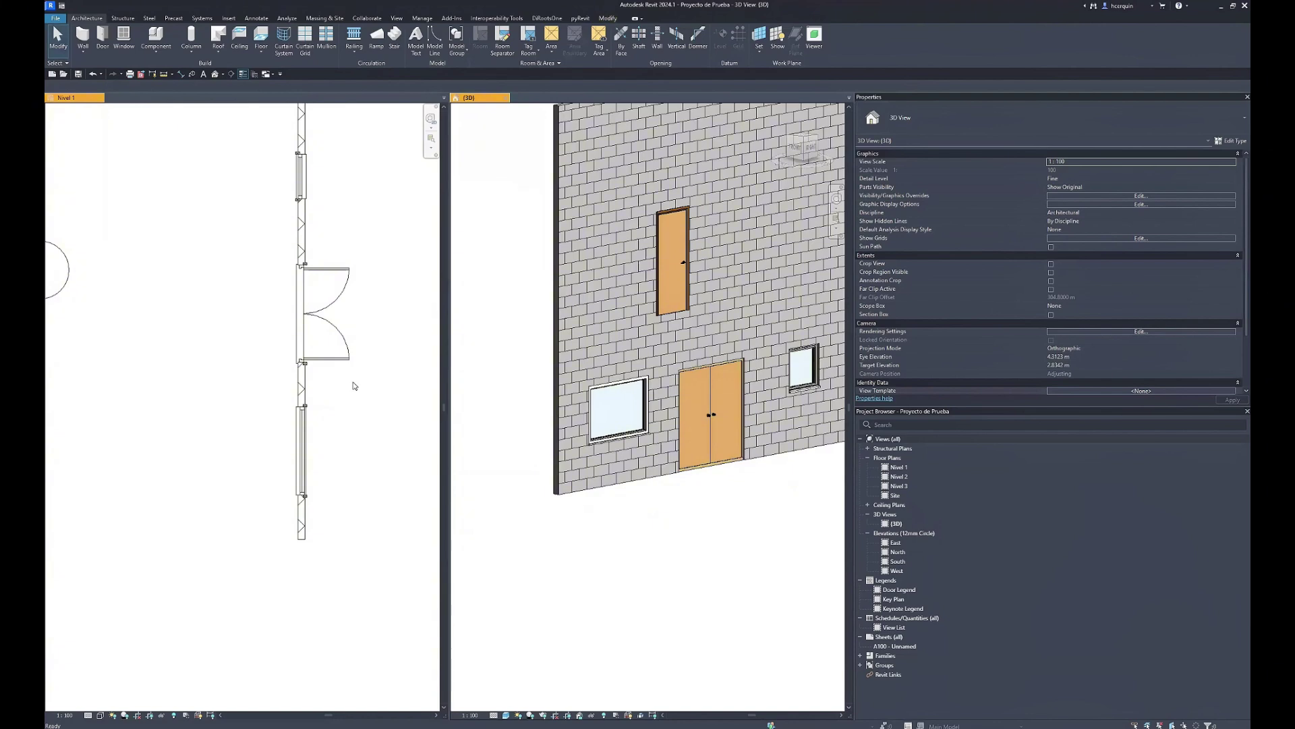
- Duplicate the large window's type as a new type named 1.00X1.00m
left_click(302, 437)
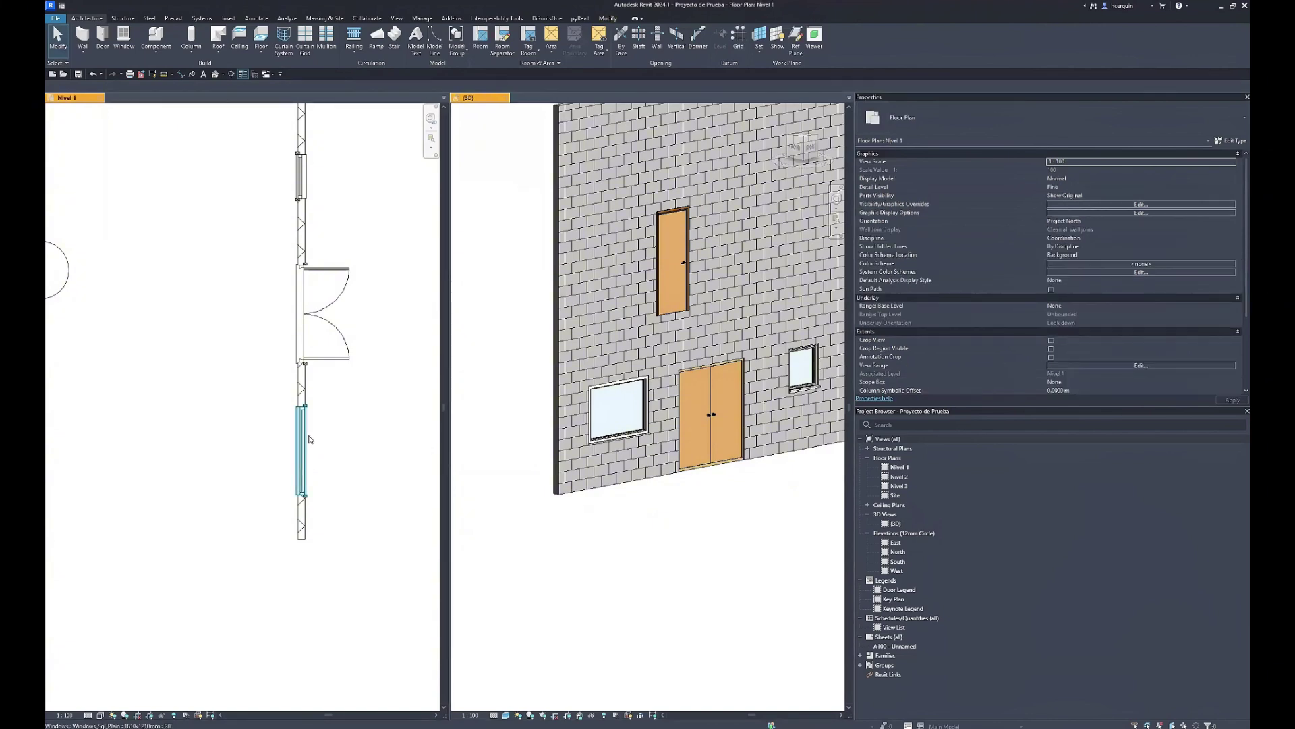
left_click(309, 439)
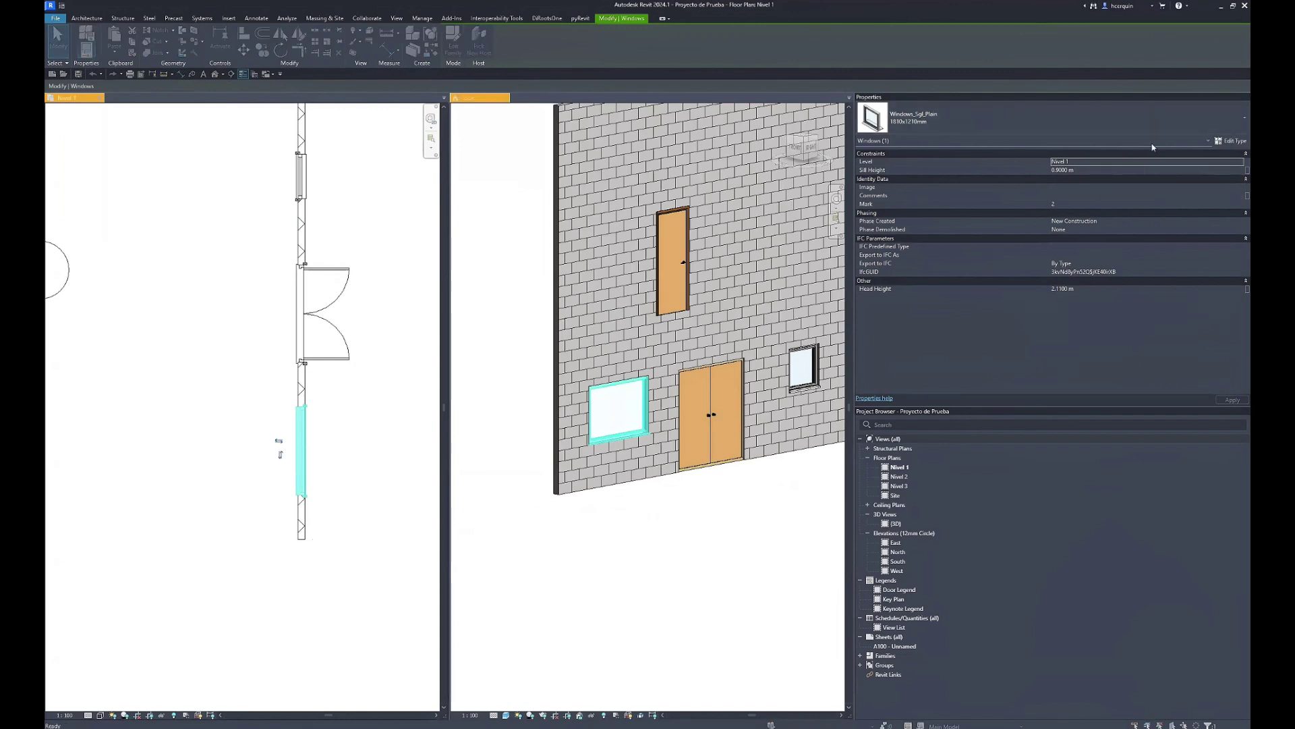
left_click(1229, 141)
left_click(590, 194)
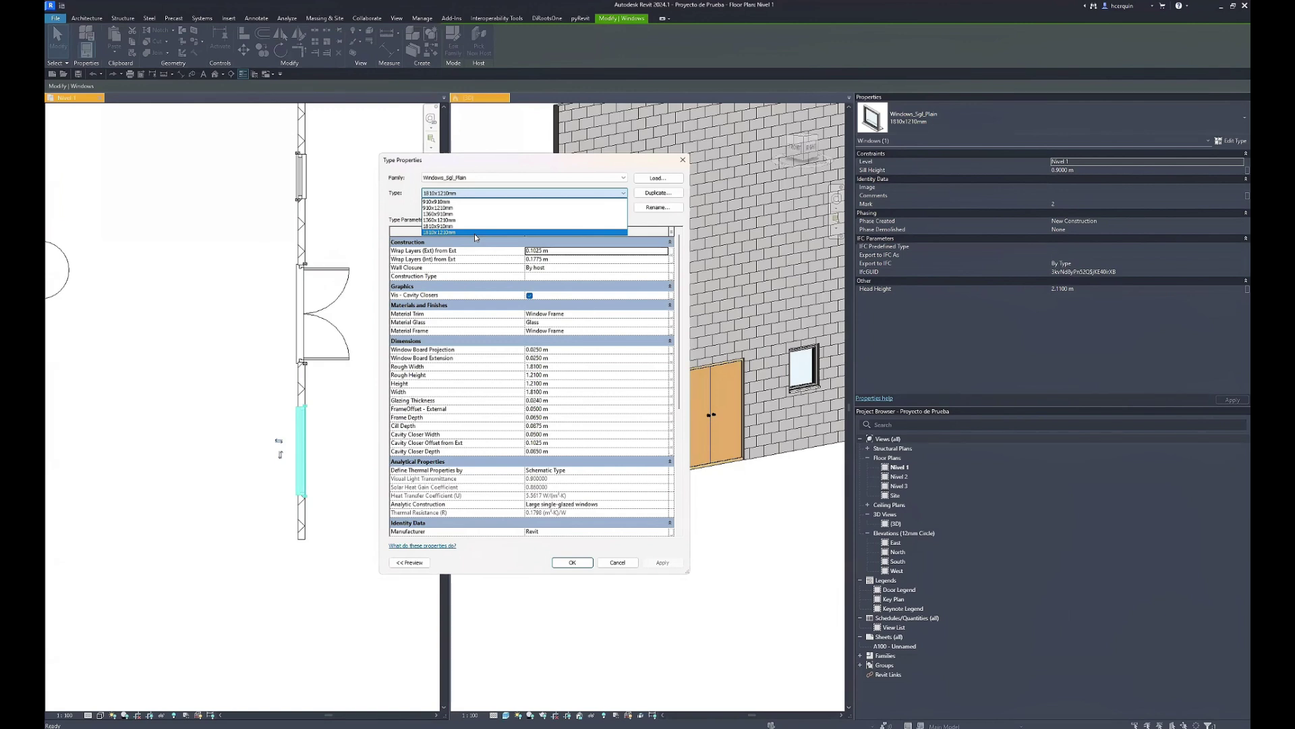
left_click(645, 194)
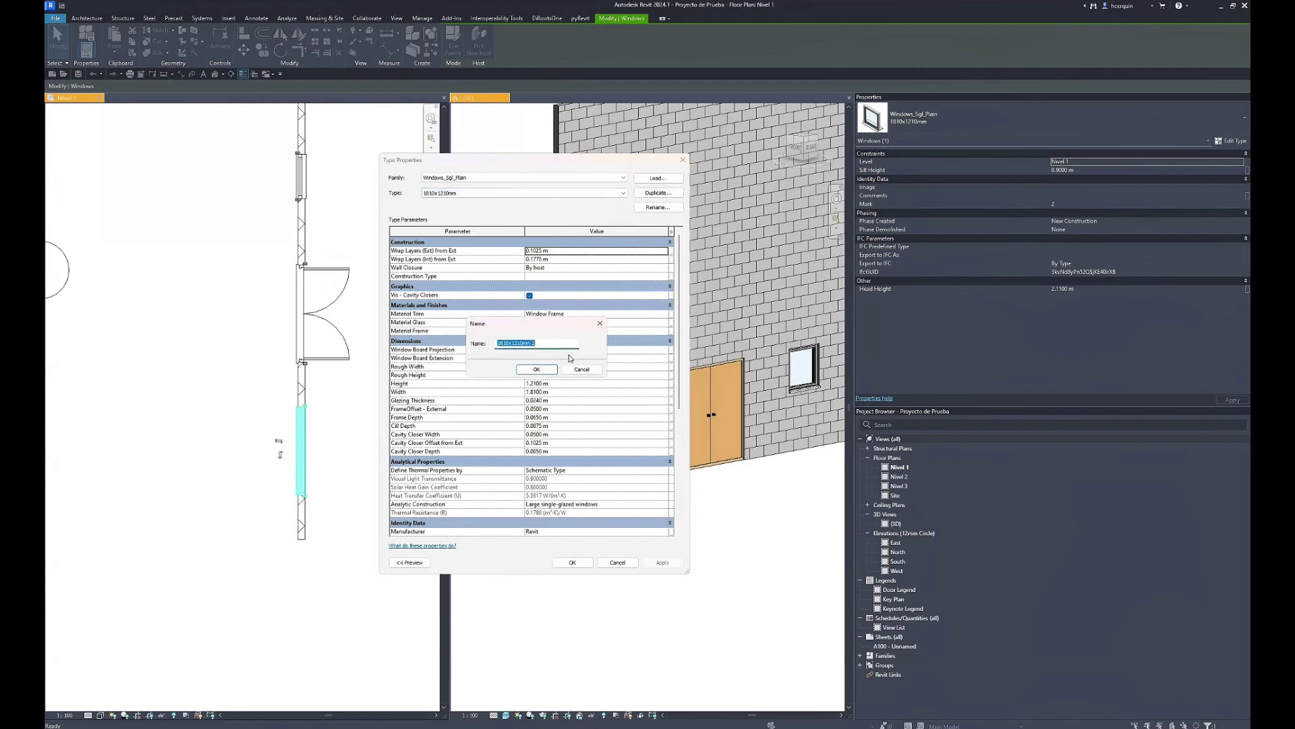
type("1.00X1.00m")
left_click(537, 369)
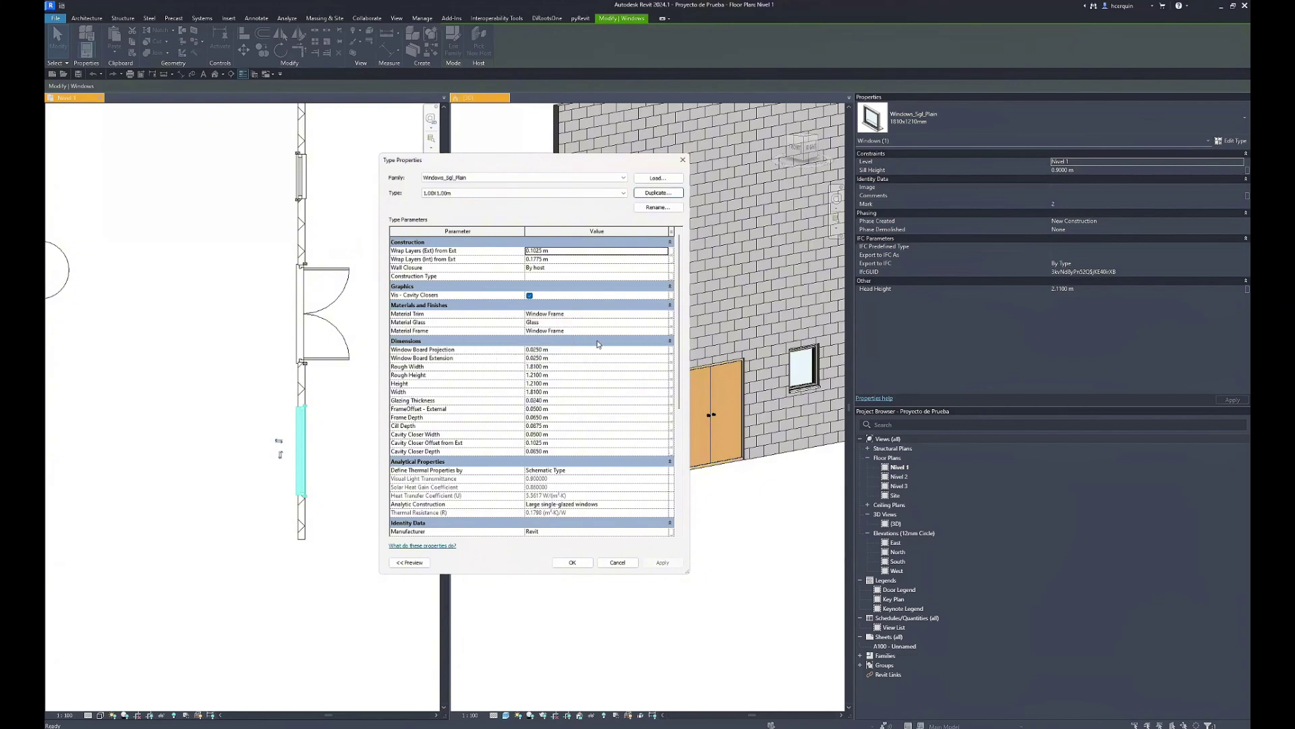
left_click(572, 563)
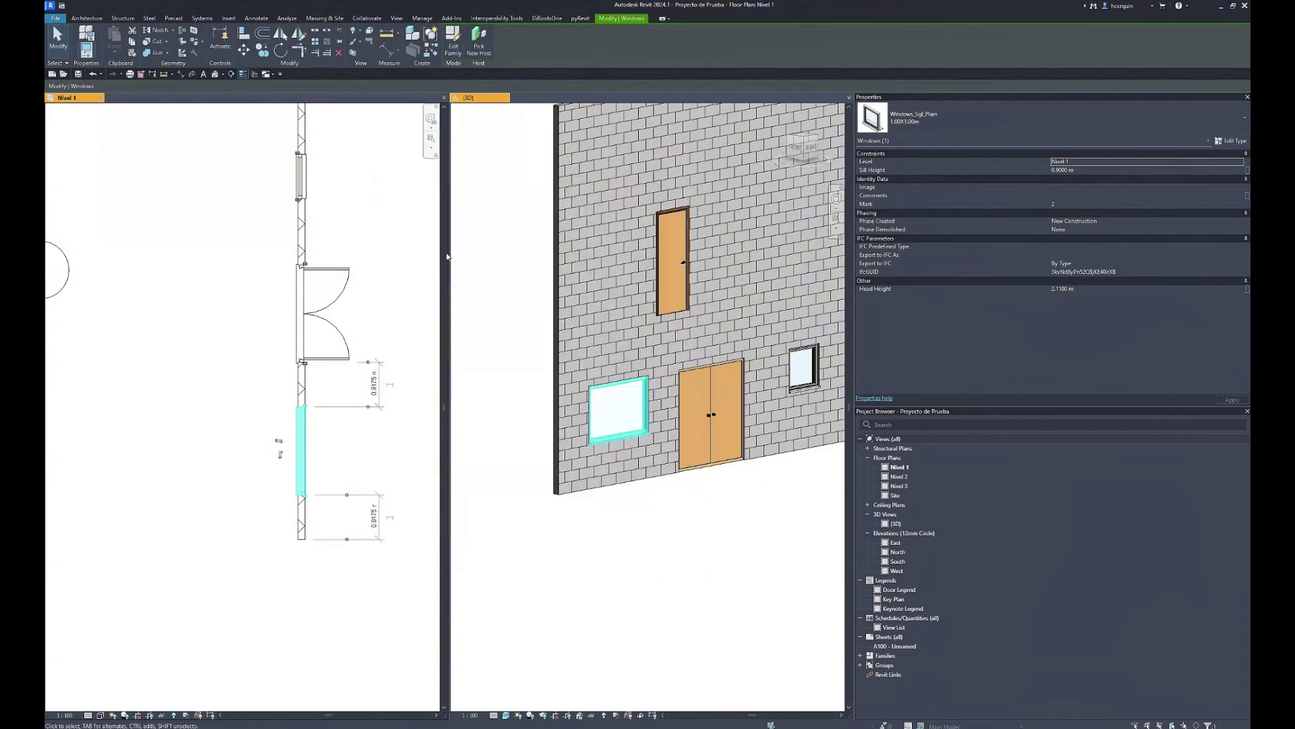
- Set the 1.00X1.00m window type's Height and Width both to 1.0 m
left_click(1234, 143)
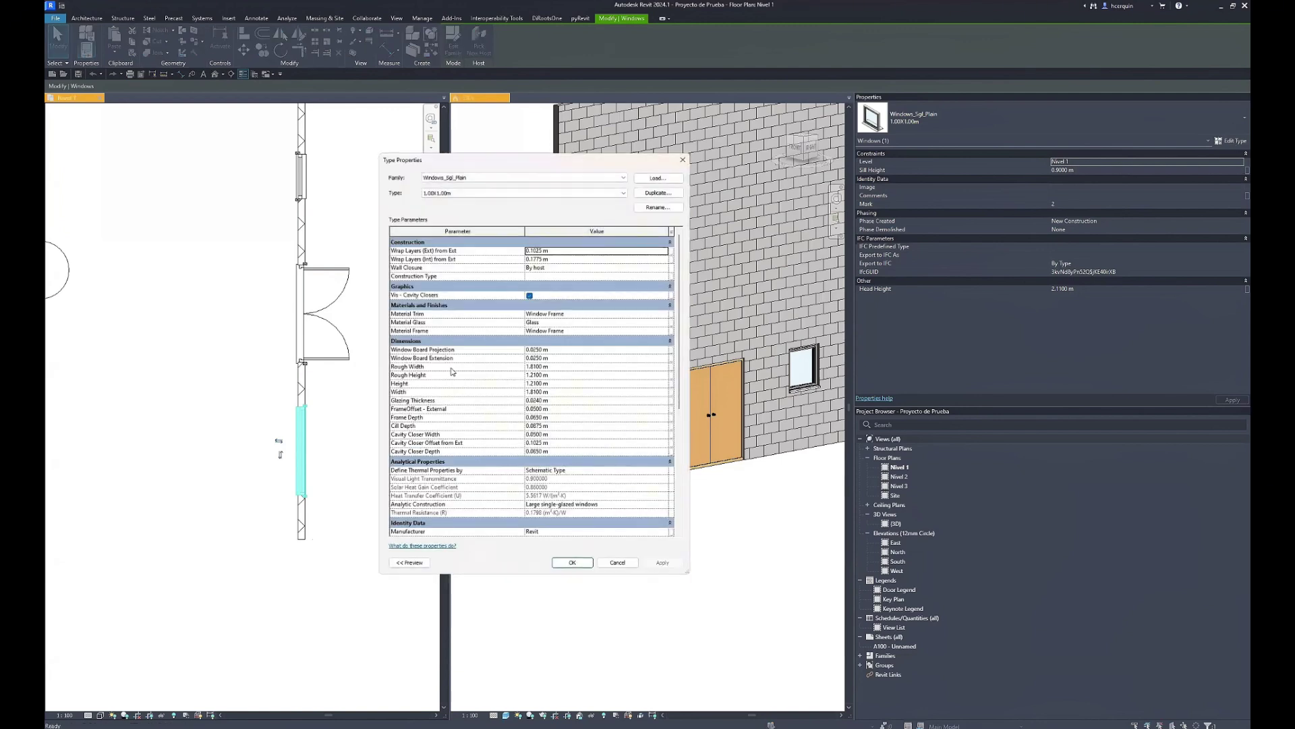
left_click(554, 390)
left_click(558, 383)
type("1")
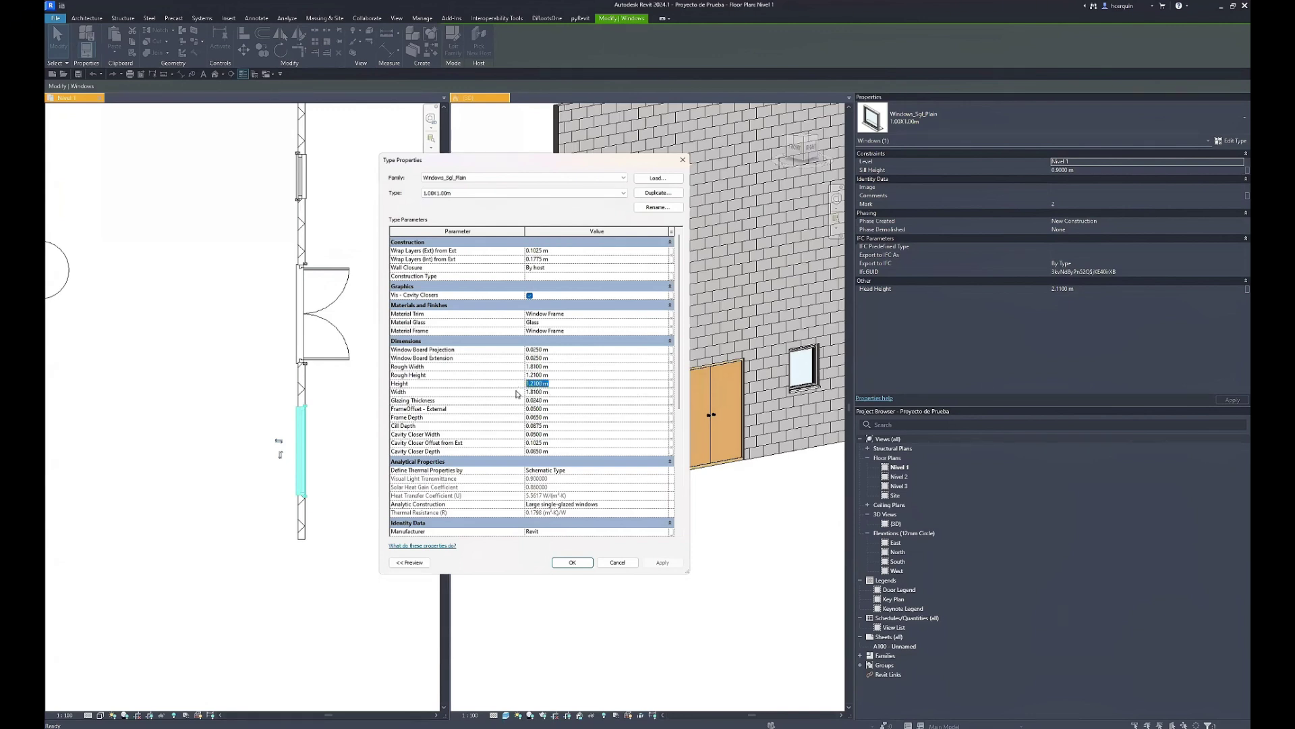
left_click(558, 426)
left_click(560, 392)
type("1")
left_click(572, 562)
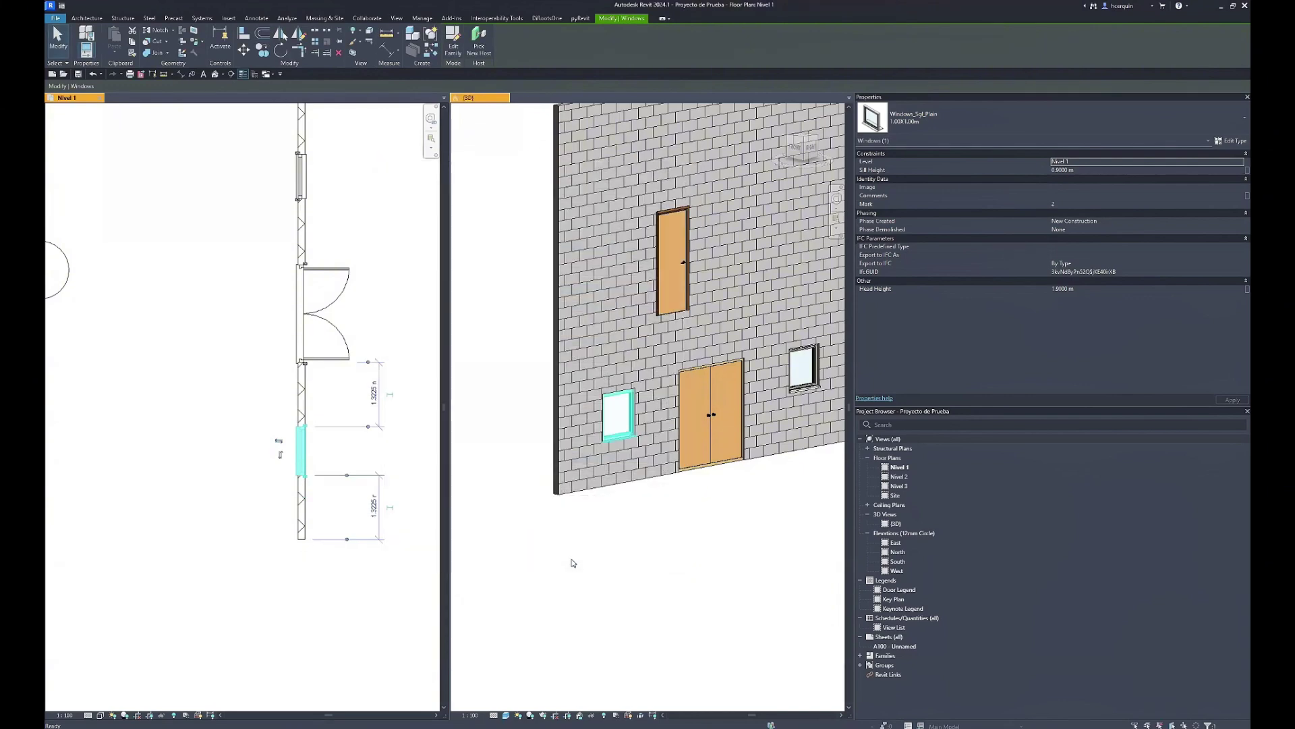
- Select the wall's window and view the wall from the ViewCube's RIGHT face
key("Escape")
scroll(668, 412, "up", 2)
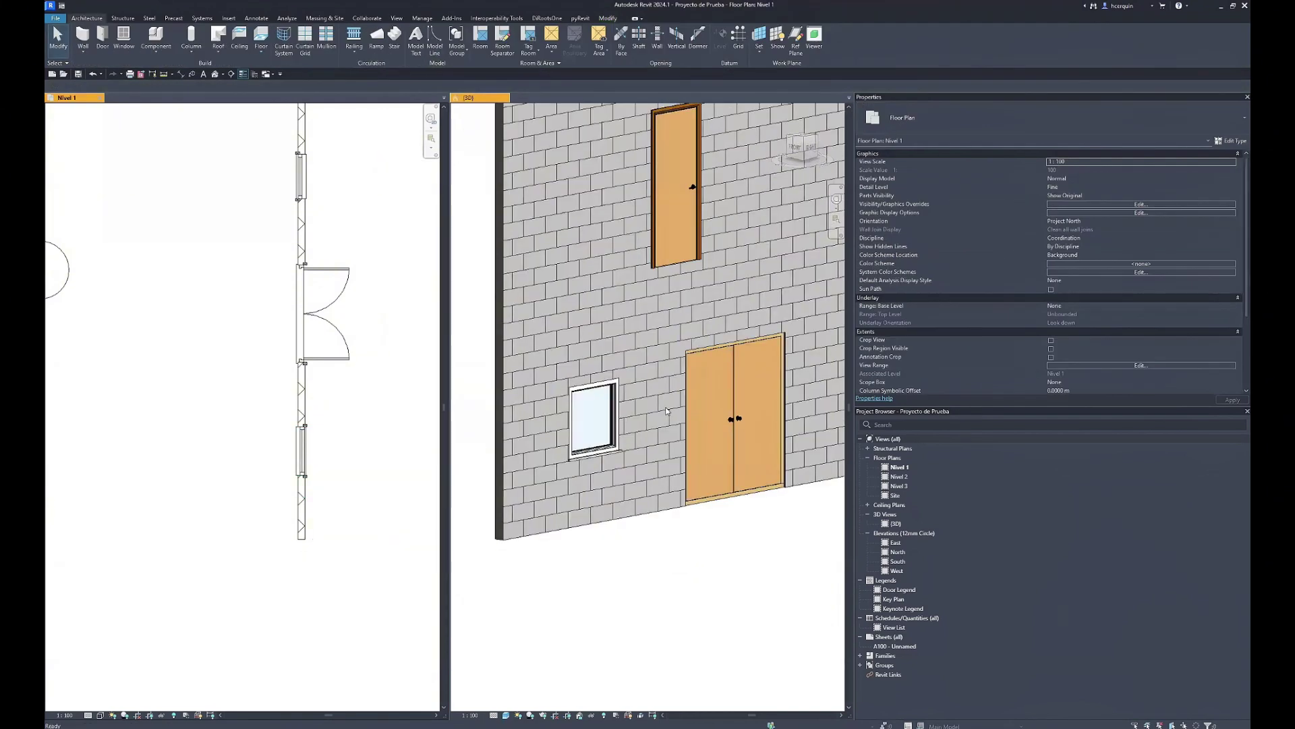
scroll(616, 405, "up", 2)
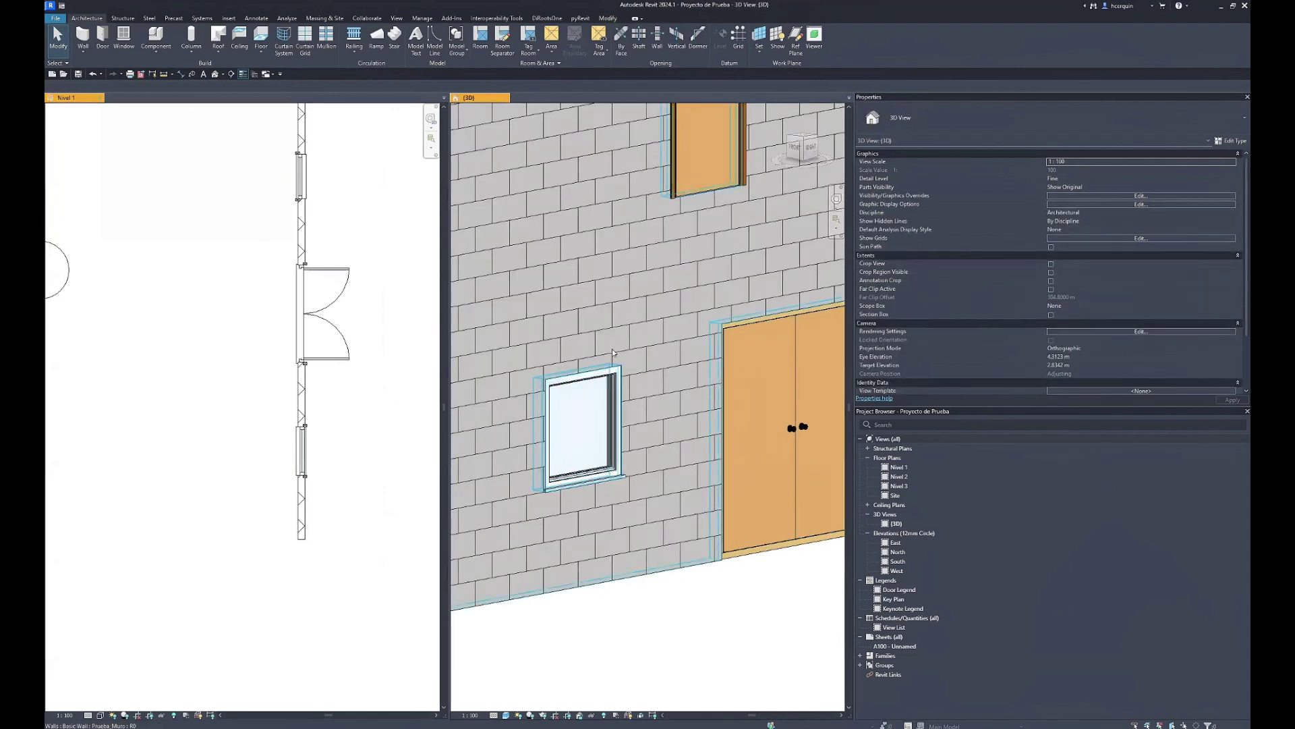
left_click(595, 378)
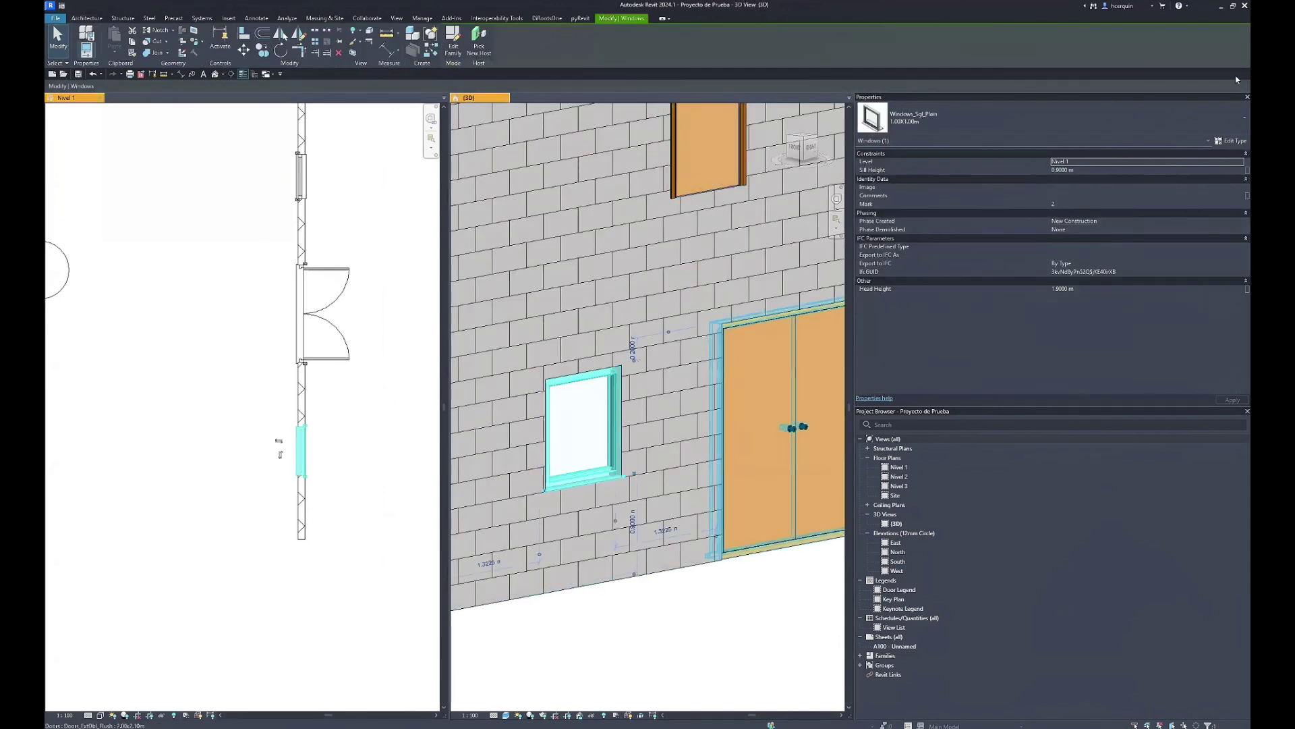
scroll(714, 395, "down", 3)
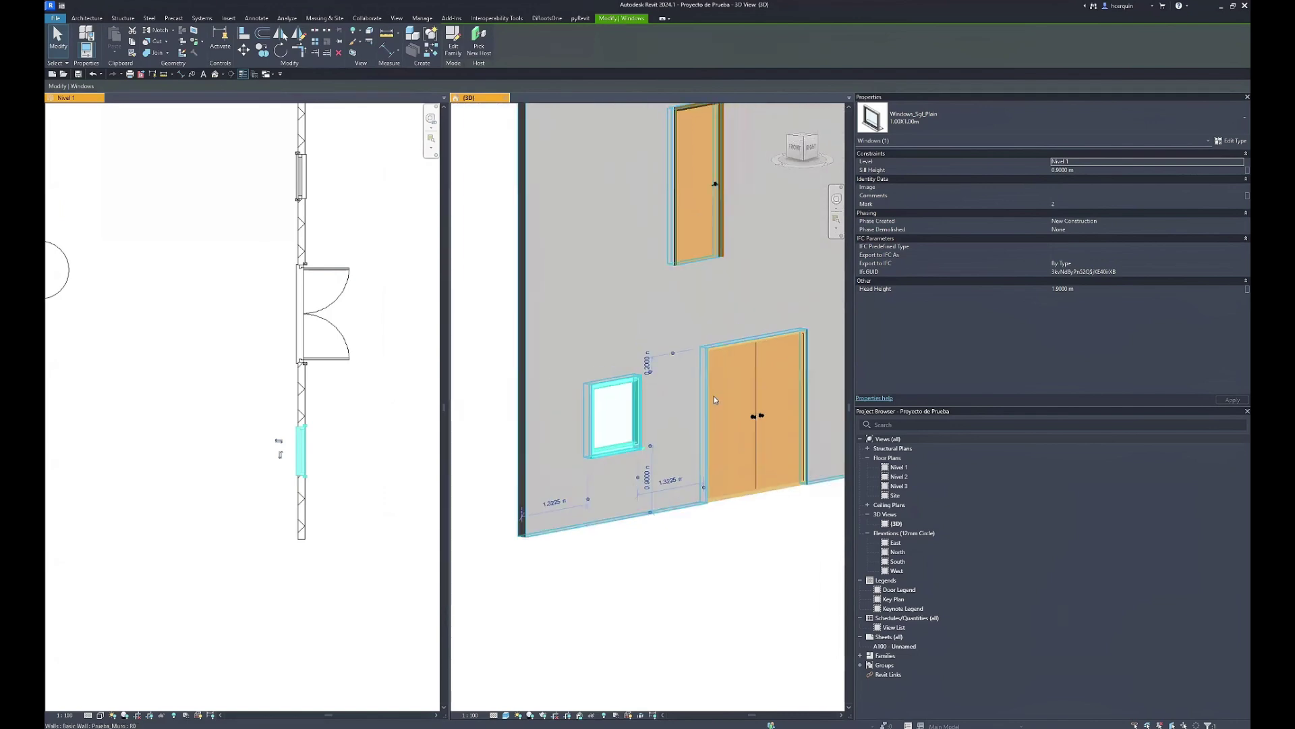
scroll(714, 396, "down", 2)
left_click(812, 154)
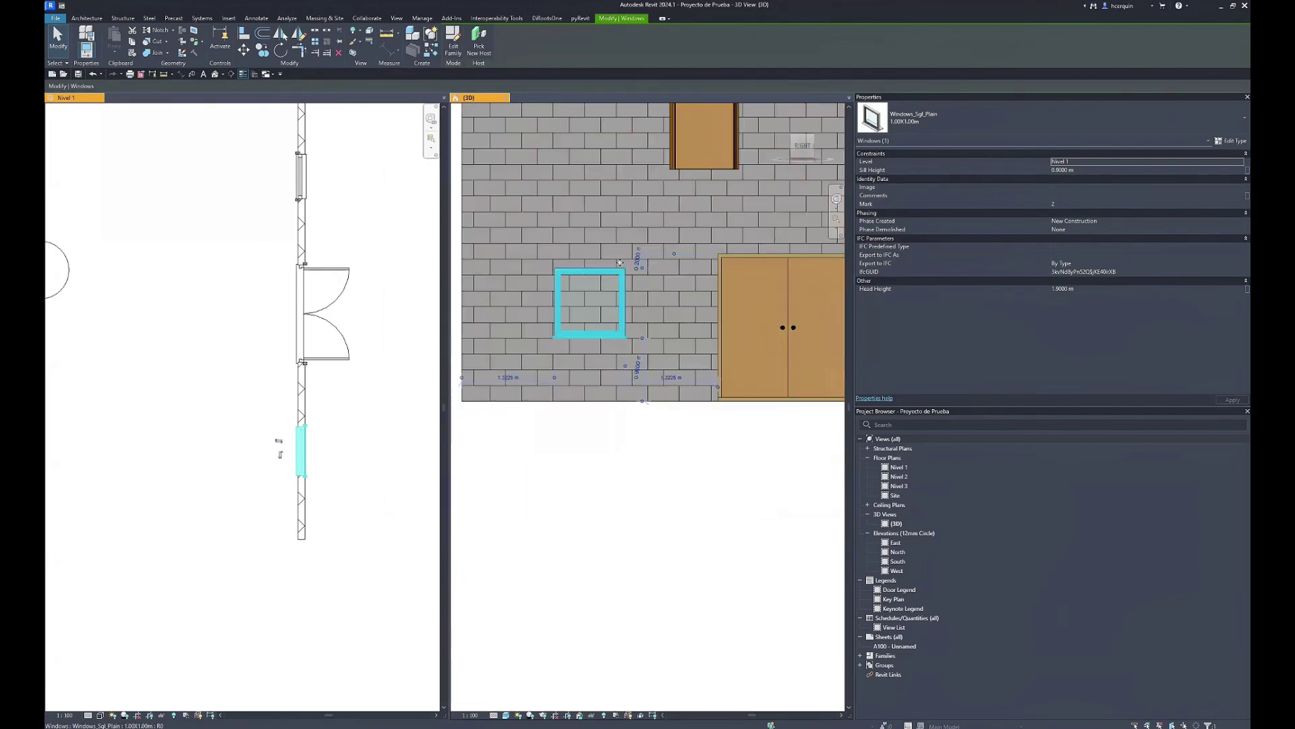
scroll(622, 262, "down", 2)
scroll(607, 236, "down", 1)
- Drag the brick wall's top down to Nivel 2 and delete the instances no longer cutting it
left_click(587, 322)
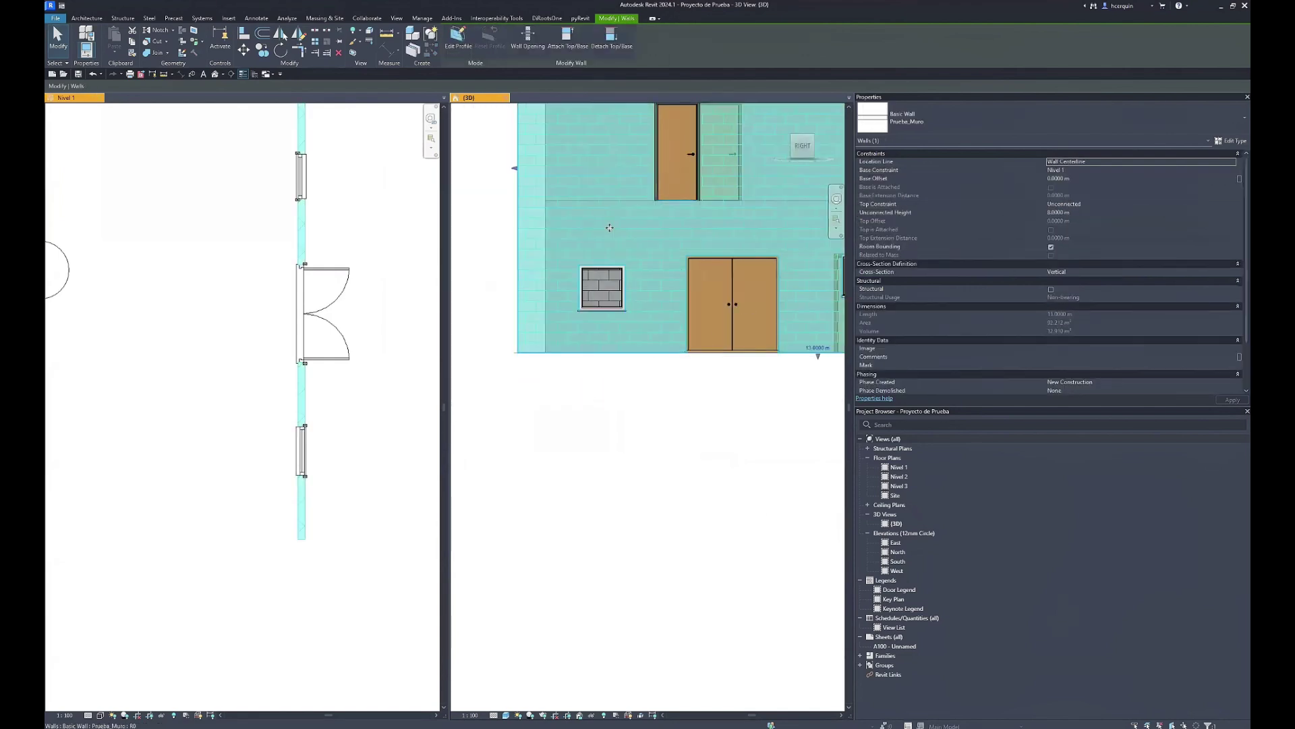
scroll(587, 322, "down", 2)
middle_click_drag(587, 321, 556, 411)
scroll(685, 204, "up", 2)
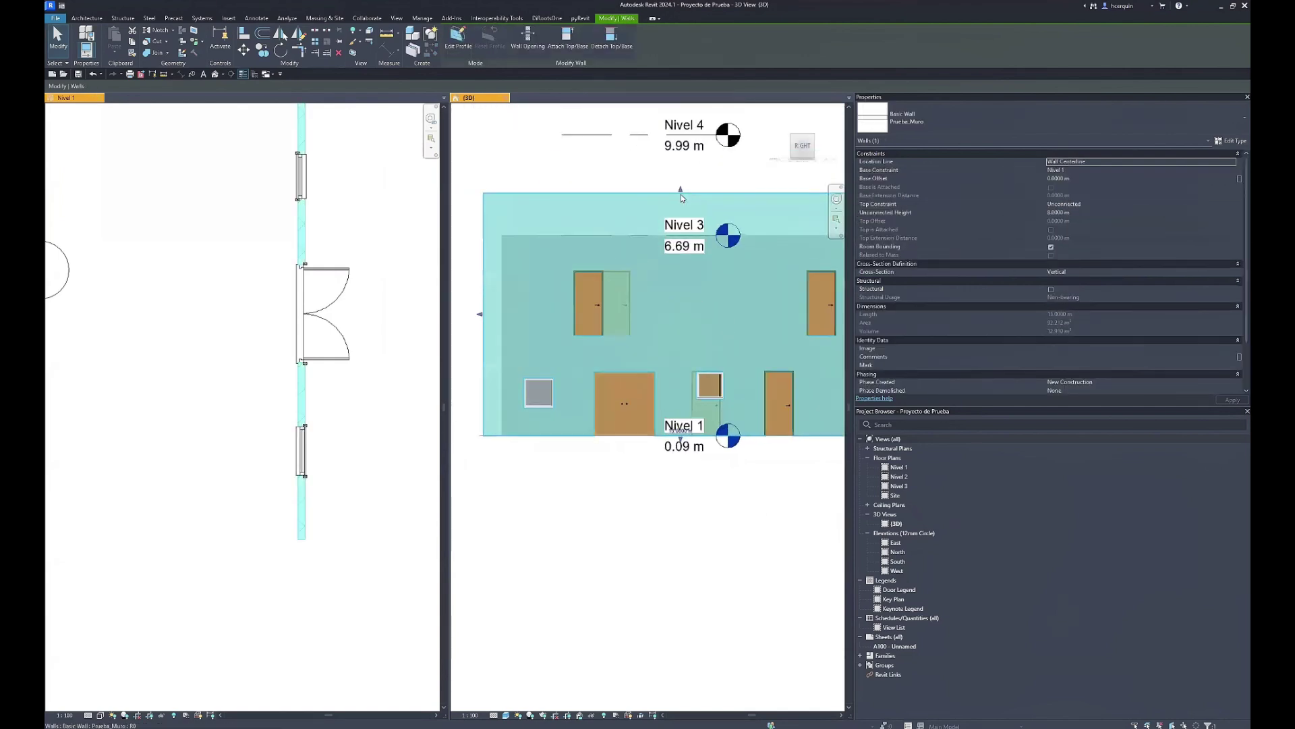
left_click_drag(683, 193, 687, 335)
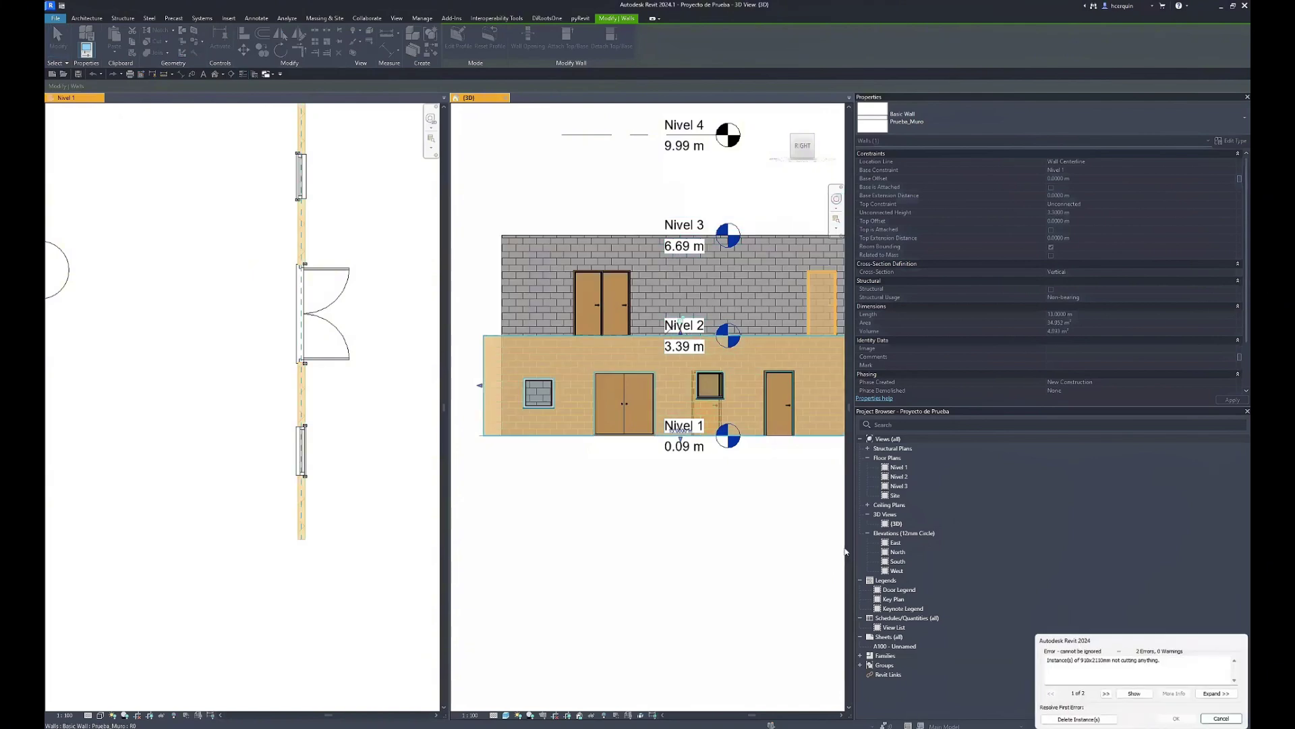
left_click(1078, 719)
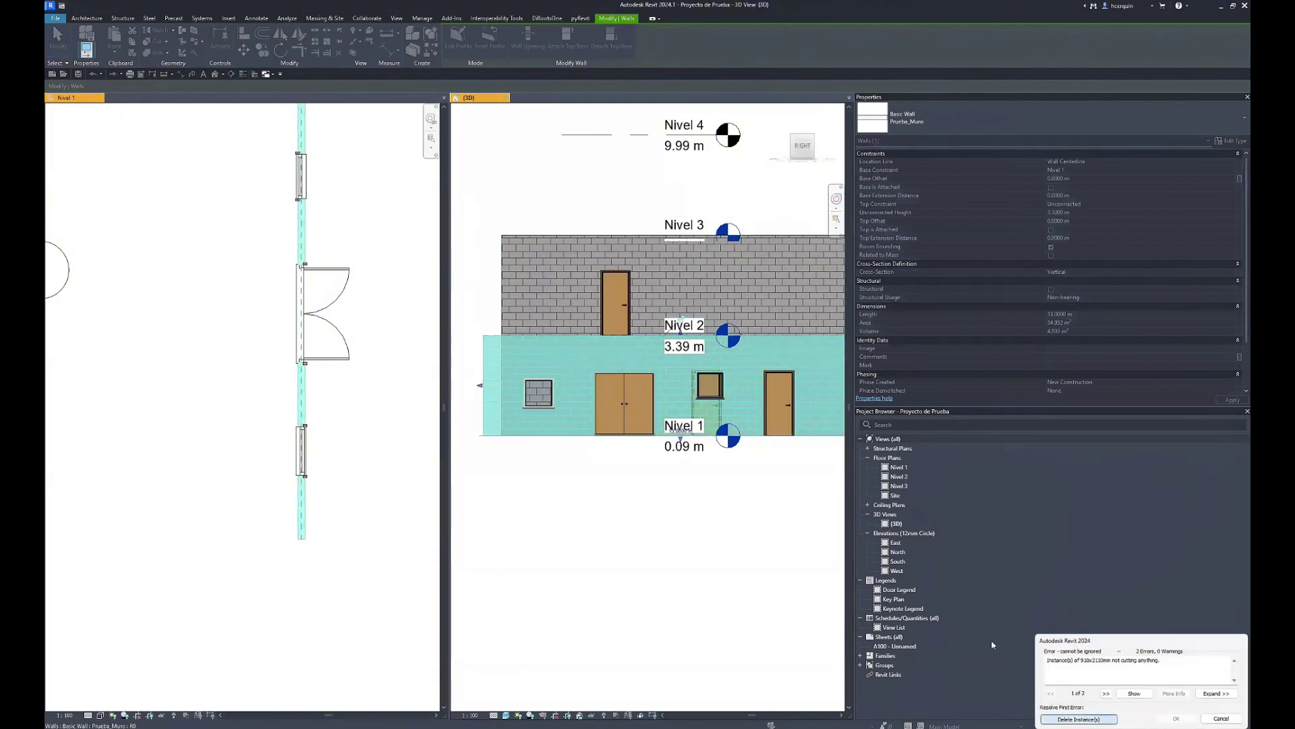
- Zoom to the small window and select it
scroll(738, 418, "up", 2)
scroll(739, 418, "up", 2)
middle_click_drag(739, 419, 843, 463)
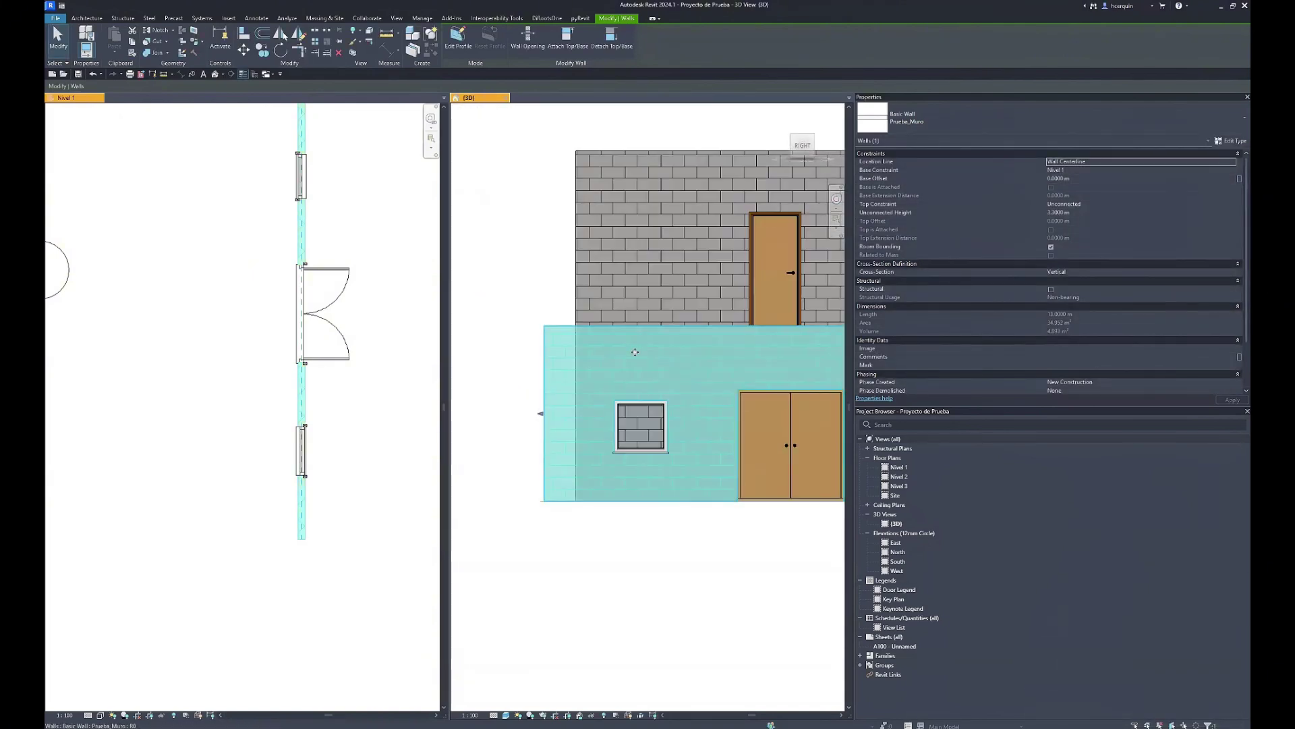
scroll(661, 463, "up", 2)
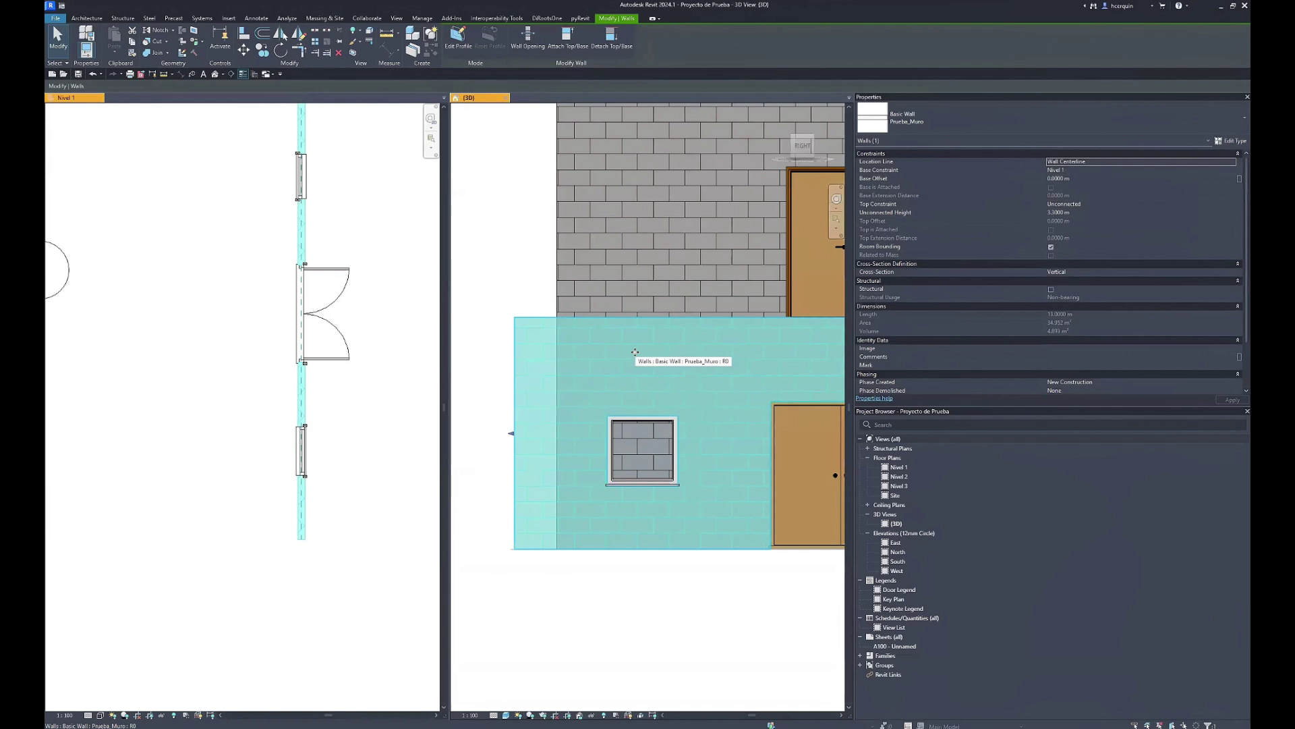
left_click(665, 464)
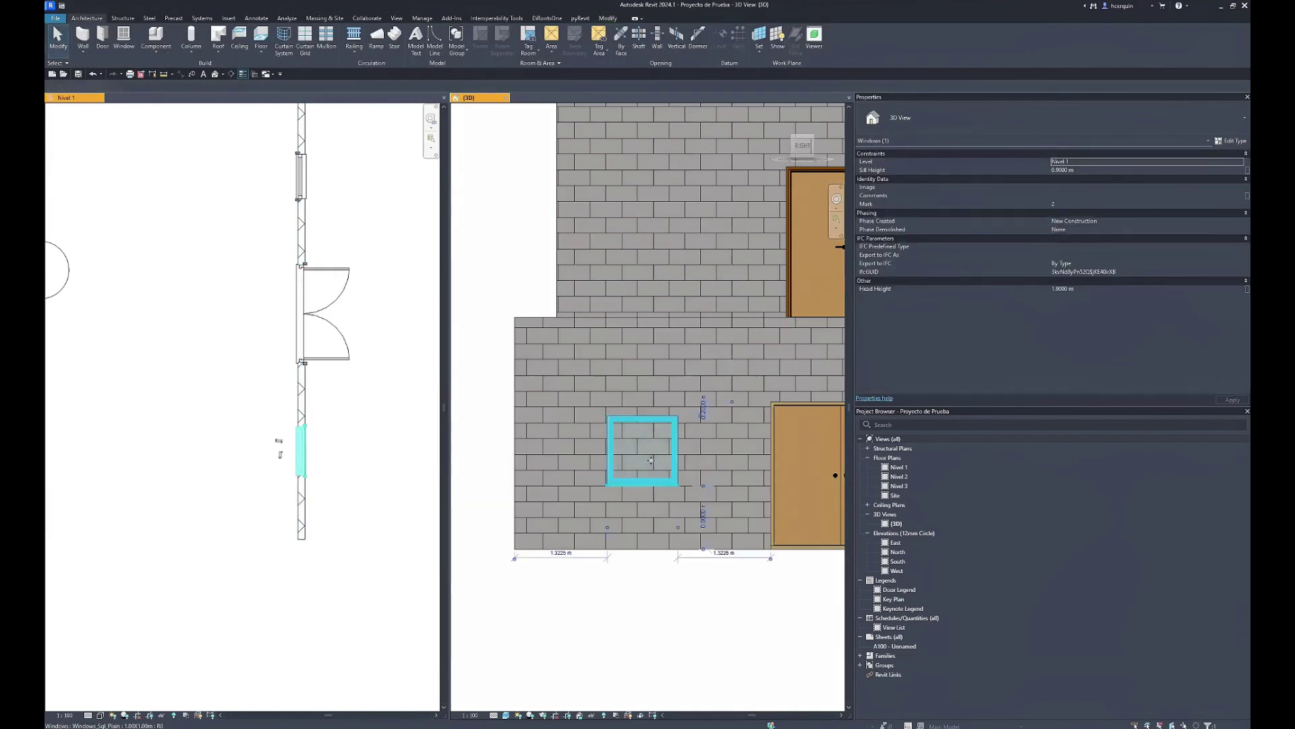
- Set the window's Sill Height to 2 m, then orbit the 3D view and clear the selection
left_click(1091, 171)
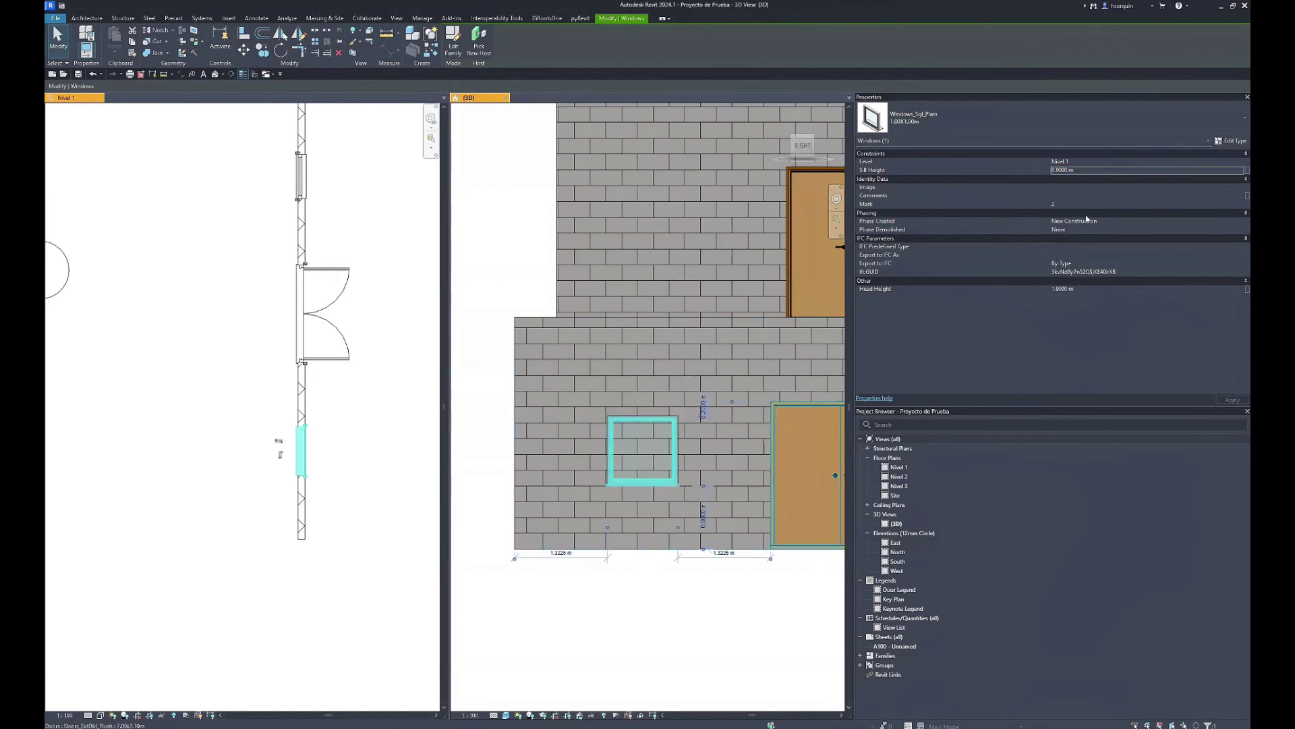
left_click(1111, 173)
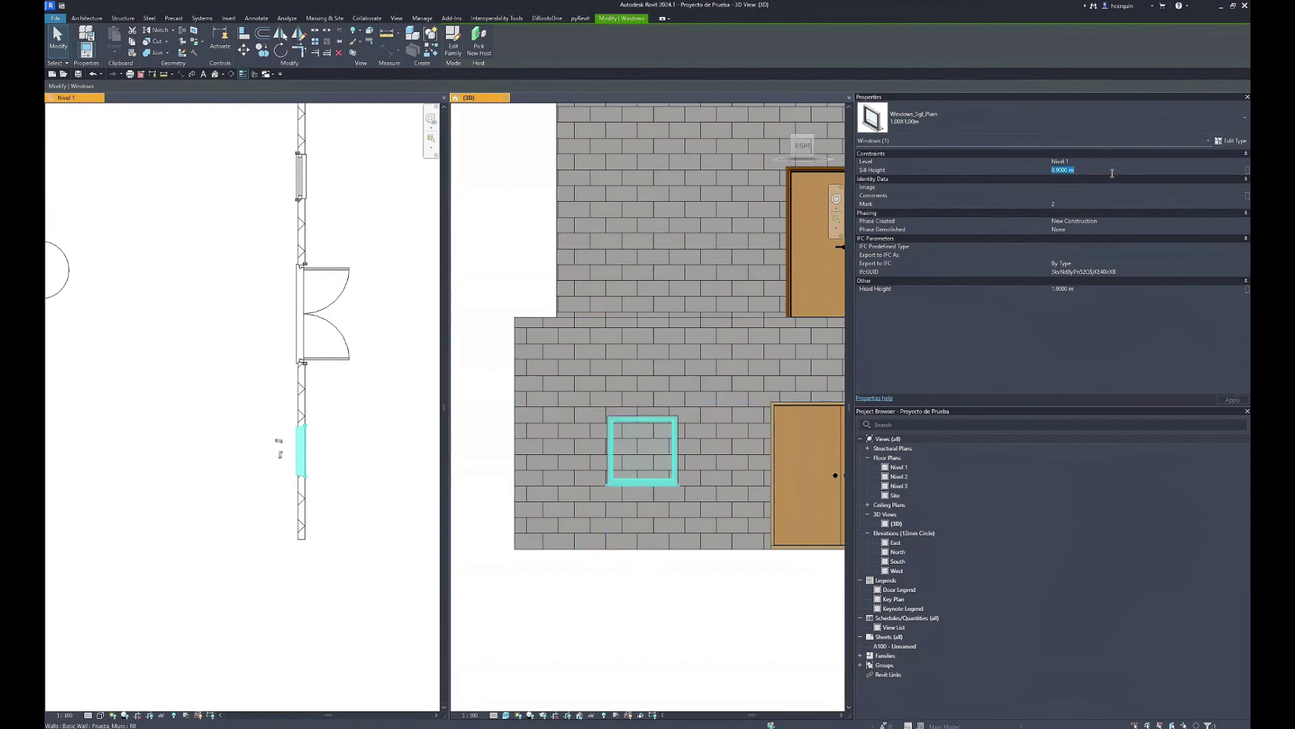
type("2")
key("Return")
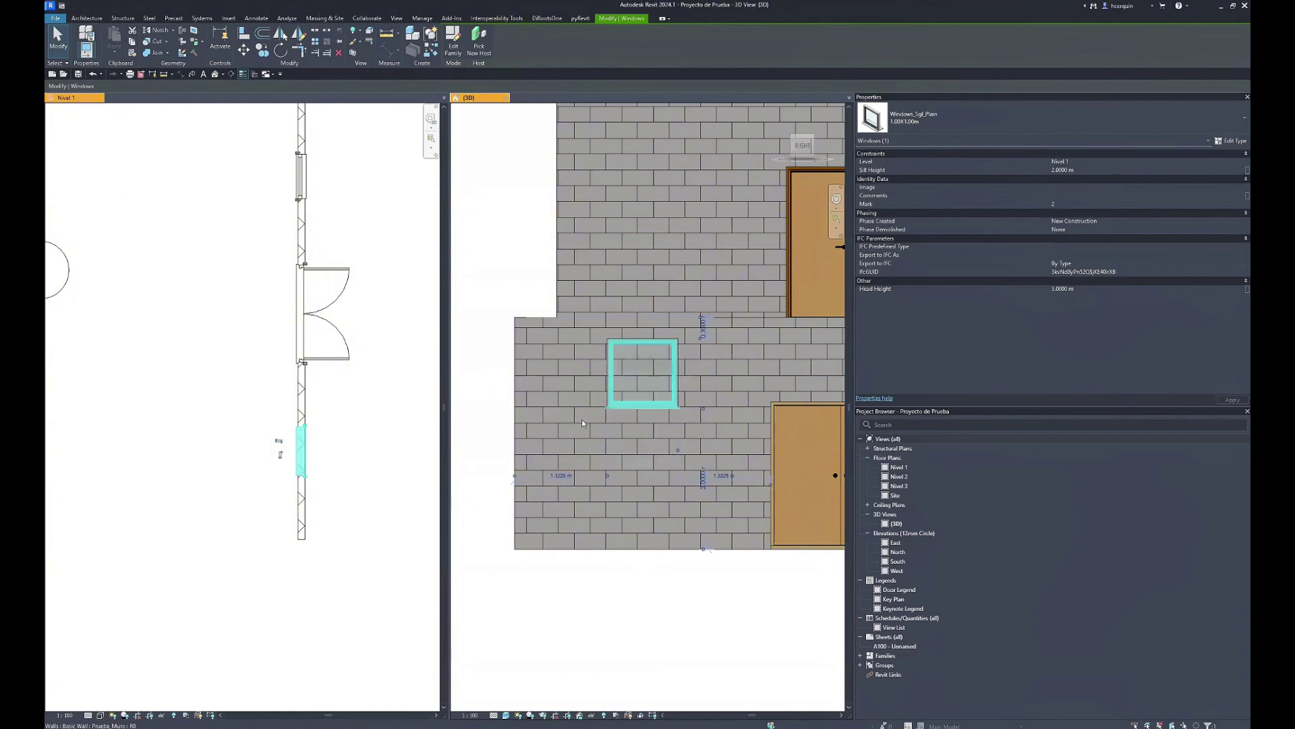
mouse_move(574, 431)
middle_mouse_down("shift")
mouse_move(1018, 417)
mouse_move(767, 455)
mouse_move(578, 383)
mouse_move(607, 378)
middle_mouse_up("shift")
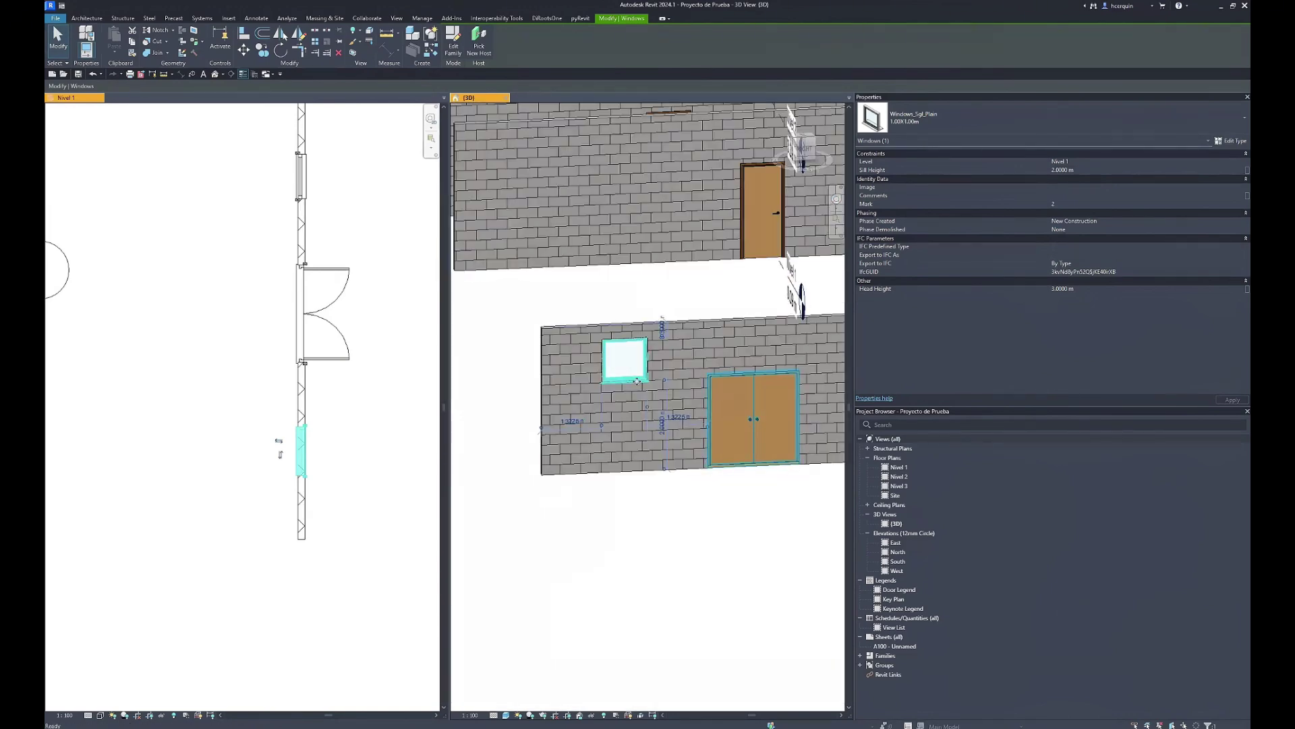
key("Escape")
scroll(627, 364, "up", 4)
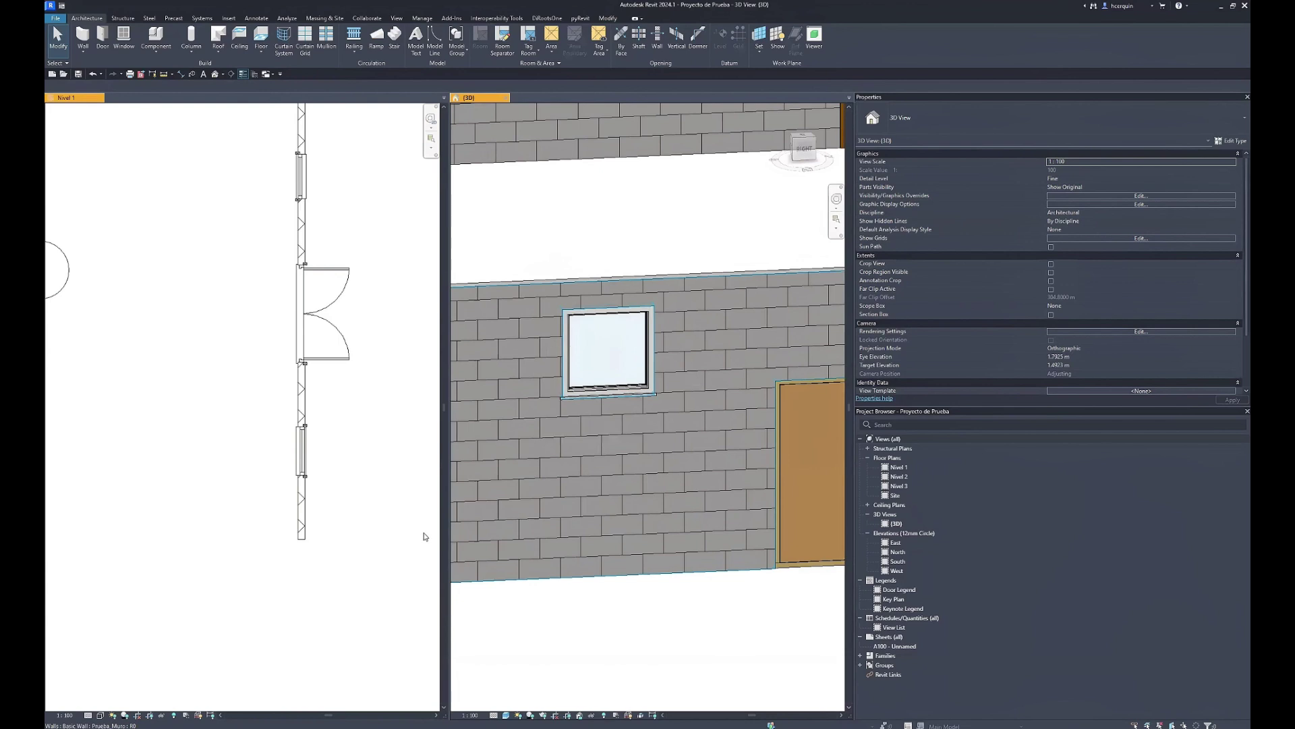
scroll(641, 365, "up", 2)
scroll(633, 359, "down", 3)
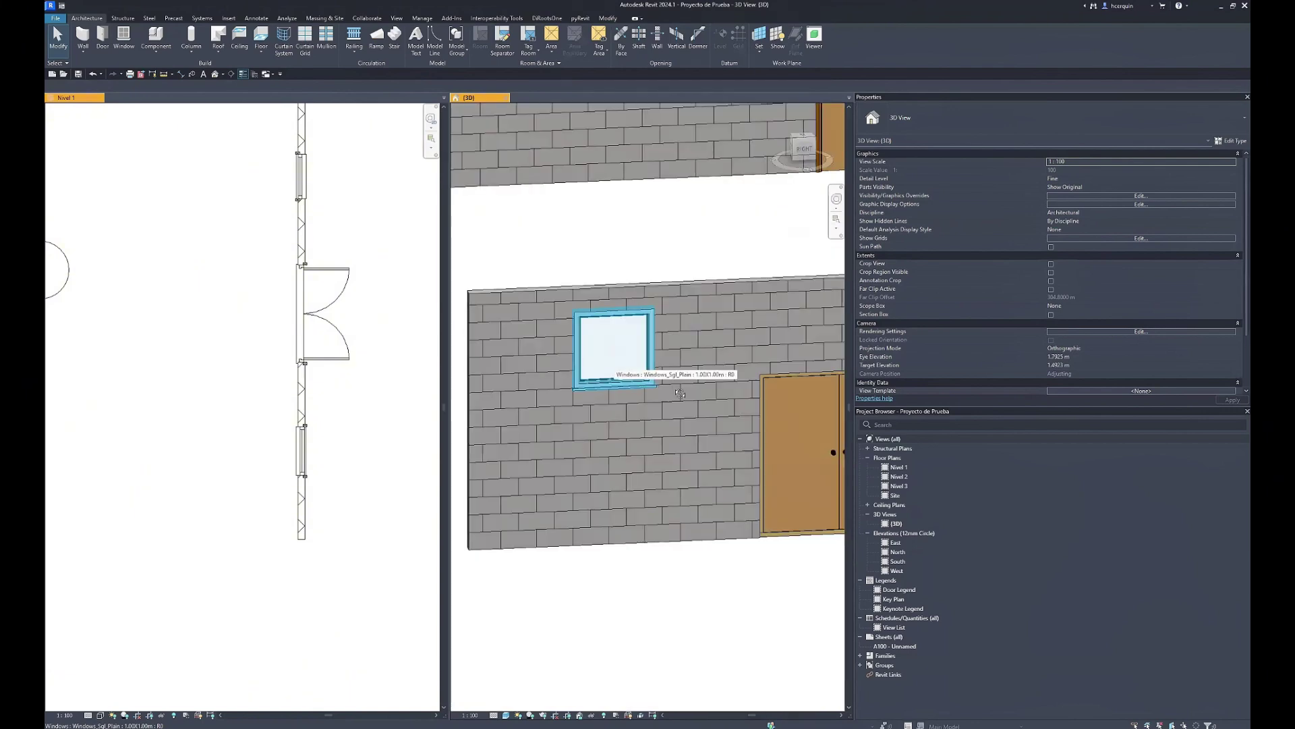
middle_click_drag(632, 359, 626, 386, "shift")
scroll(626, 385, "up", 2)
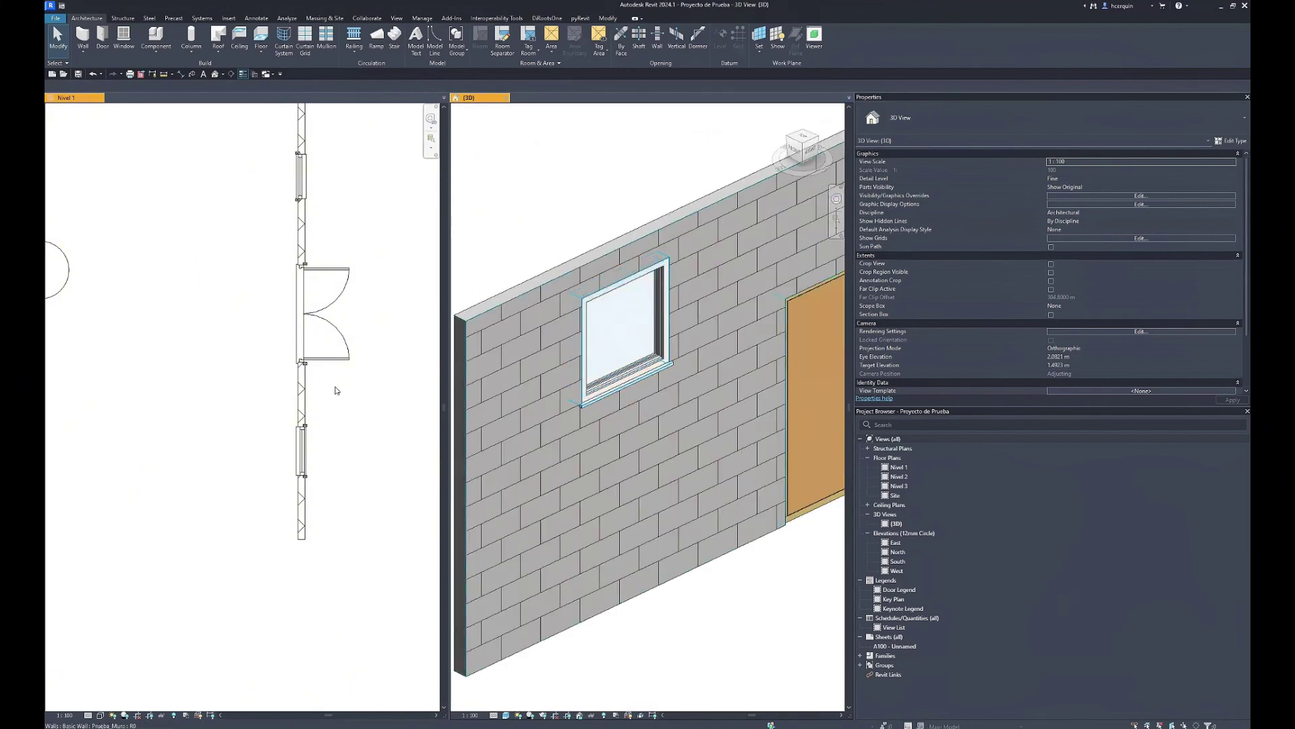
scroll(297, 459, "up", 3)
left_click(300, 438)
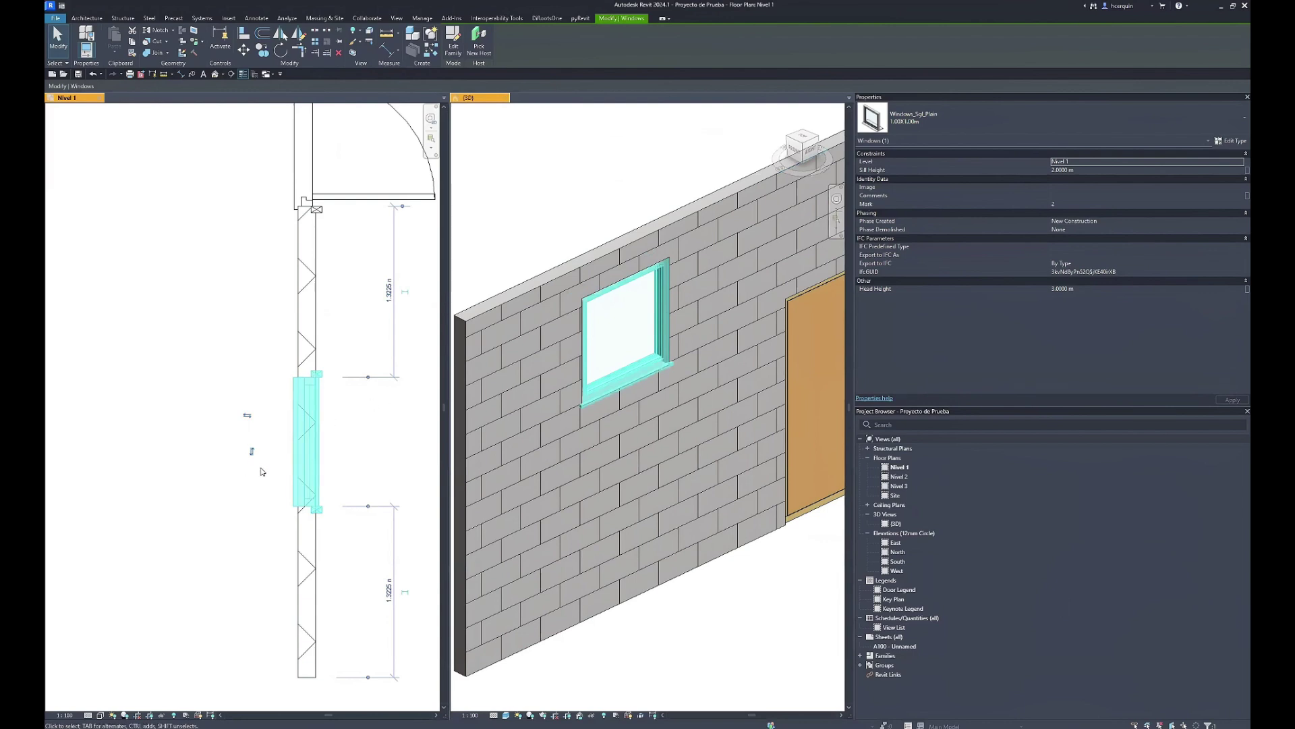
scroll(260, 448, "up", 2)
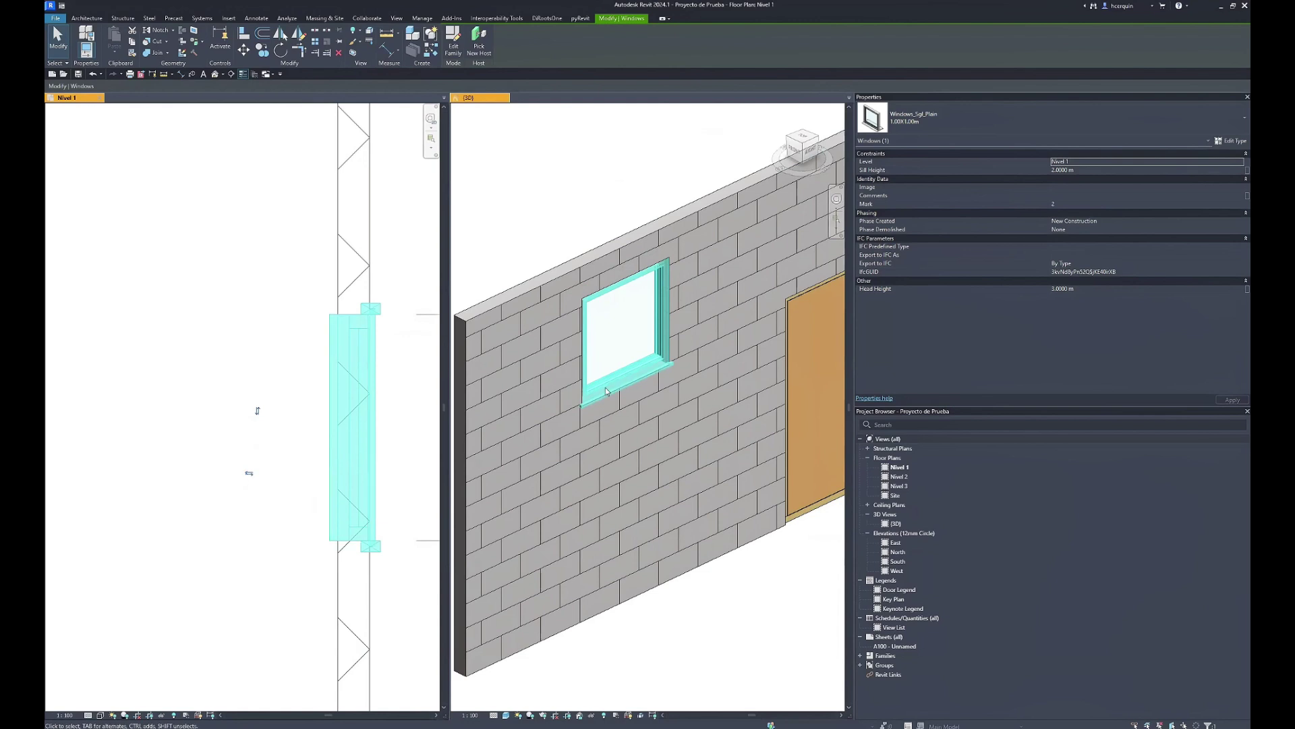
scroll(577, 417, "up", 3)
scroll(577, 417, "up", 3)
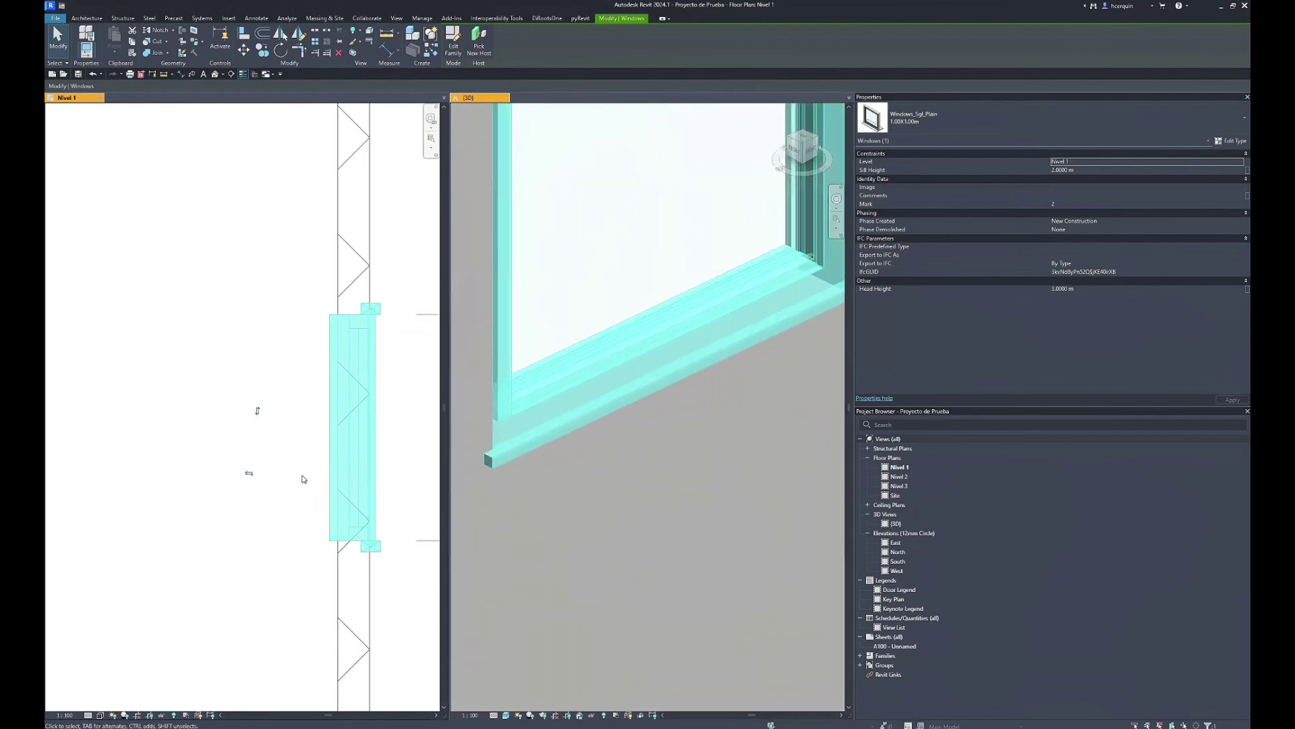
left_click(247, 471)
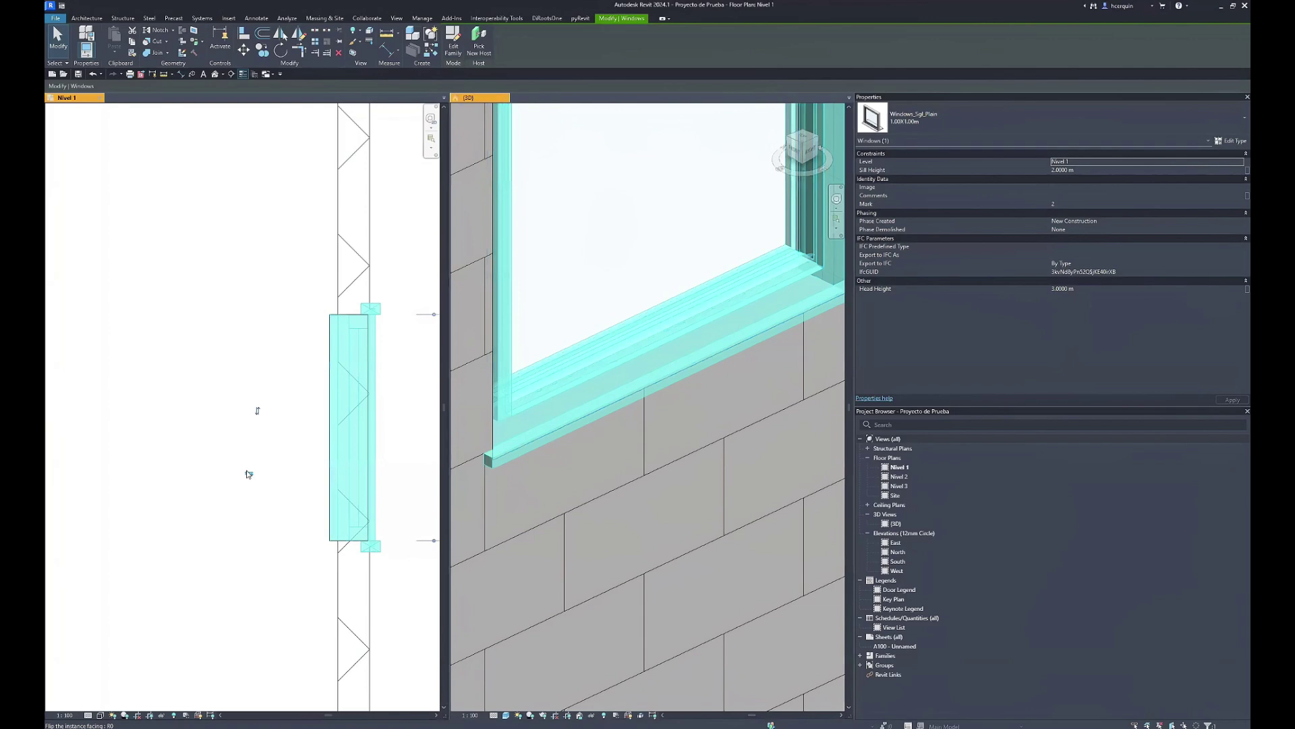
left_click(521, 432)
scroll(522, 432, "down", 2)
scroll(594, 432, "down", 3)
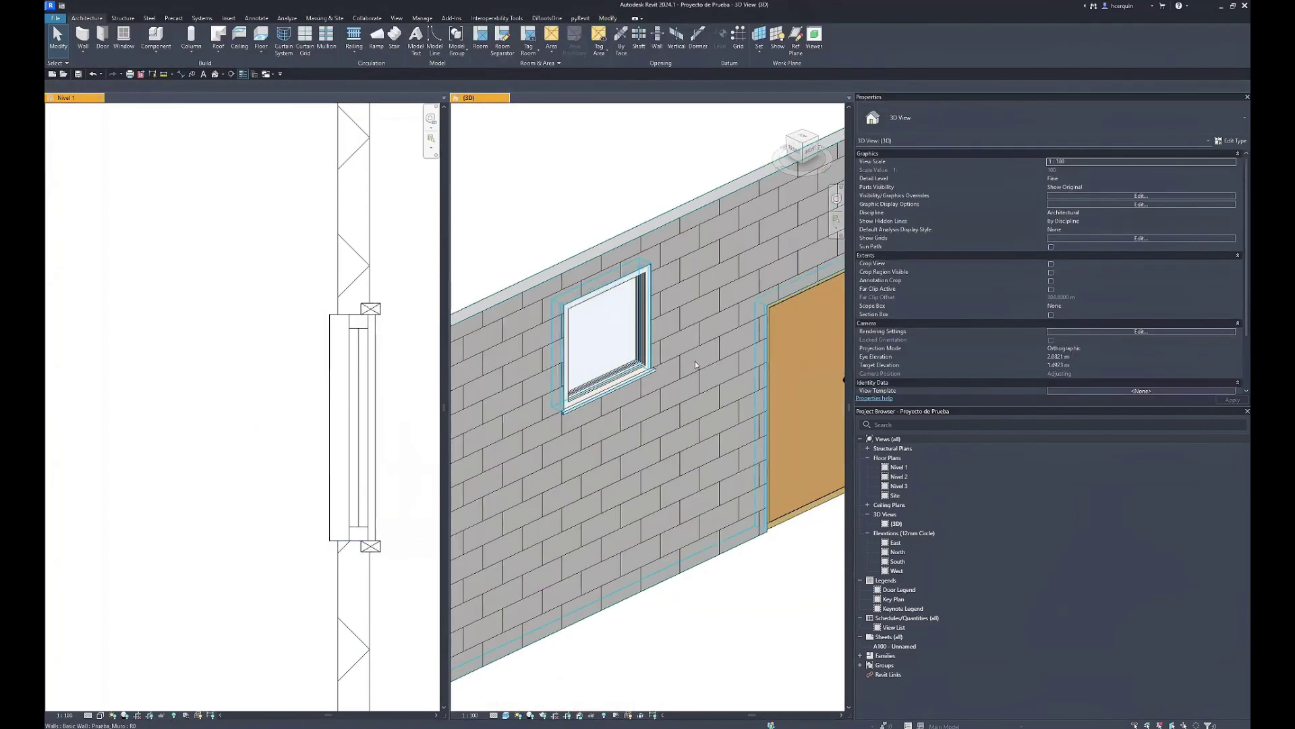
scroll(691, 361, "down", 4)
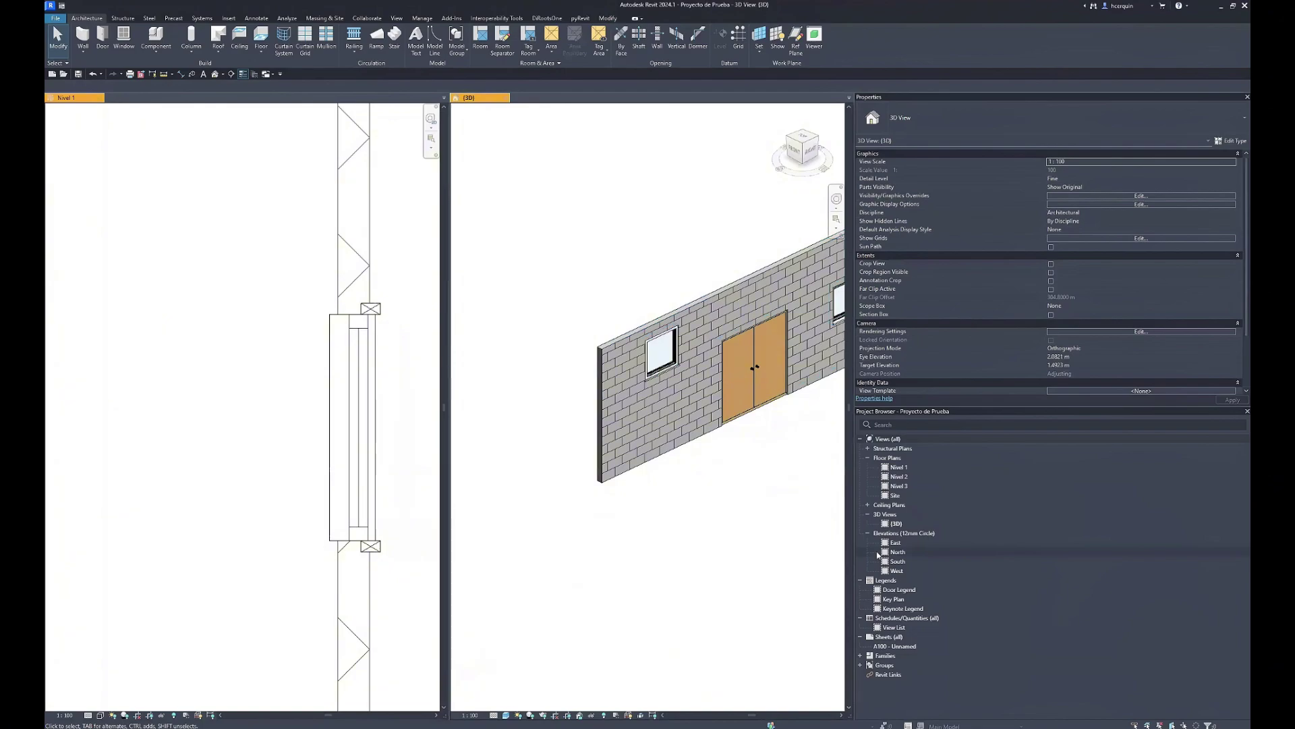